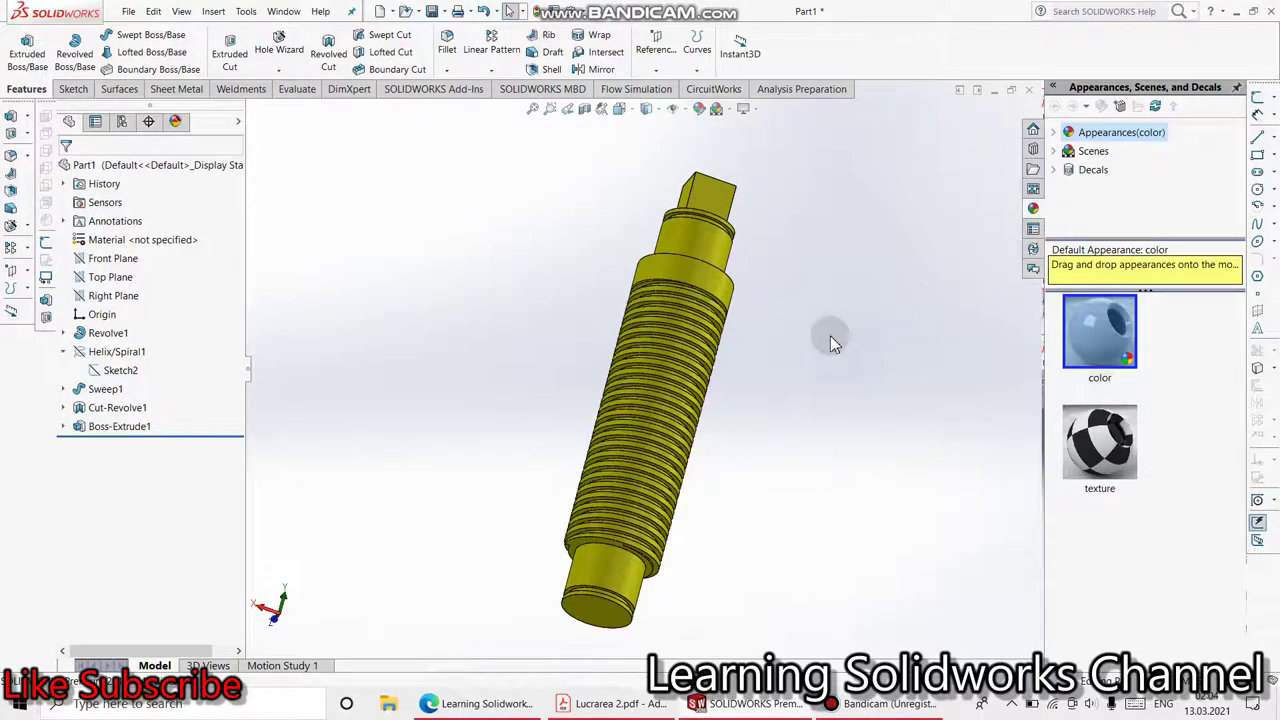
Orbit the finished threaded shaft, then bring up the YouTube channel's videos page in Edge.
mouse_move(830, 335)
middle_down()
mouse_move(587, 425)
mouse_move(745, 383)
mouse_move(628, 573)
middle_up()
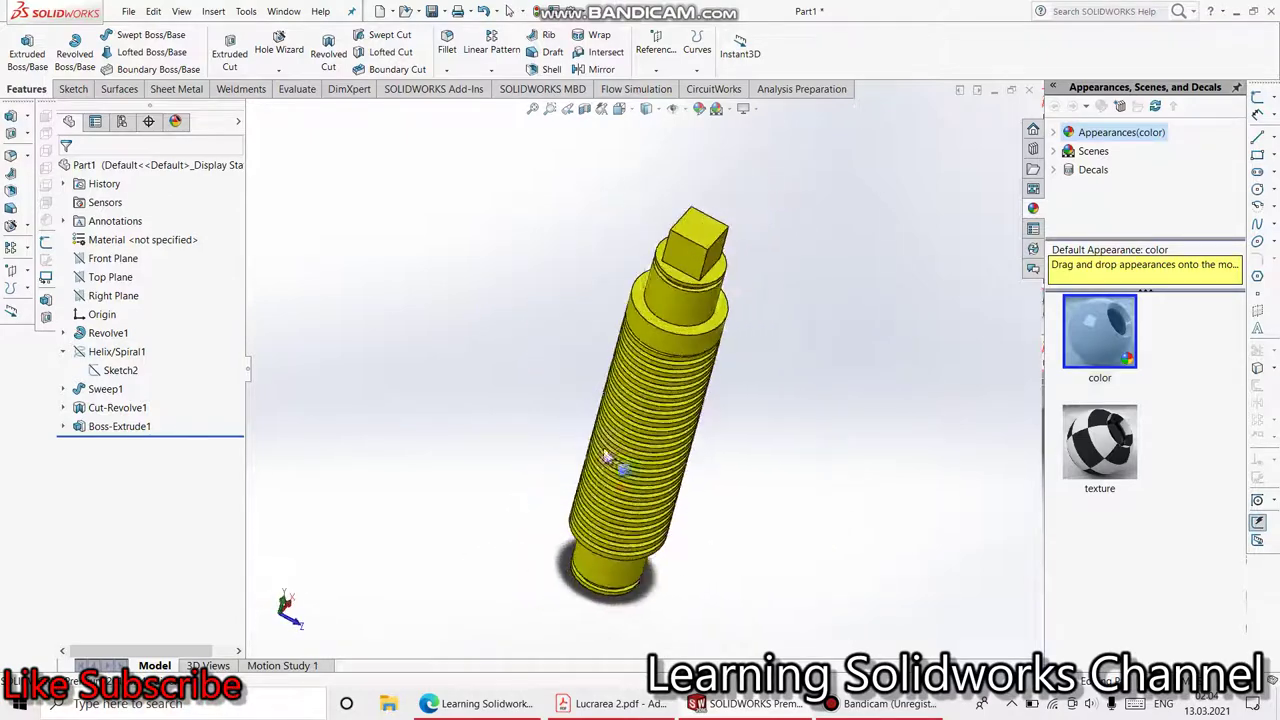
click(486, 704)
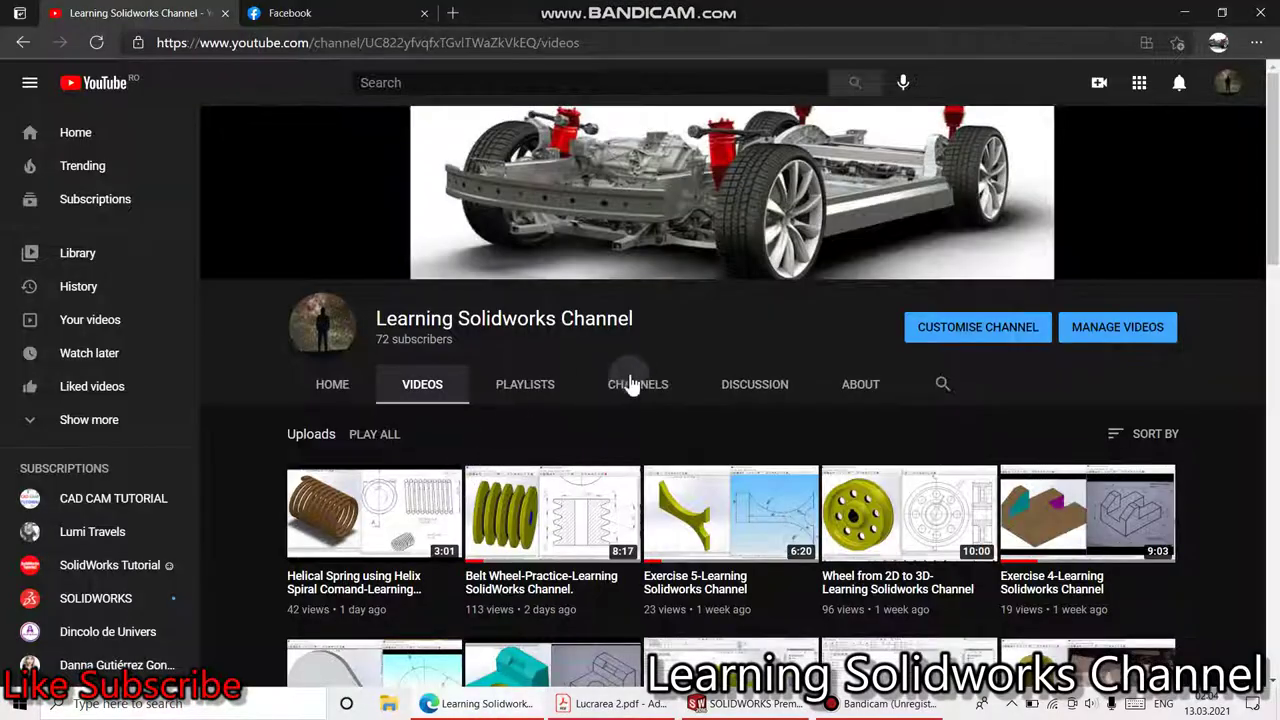
Scroll the YouTube channel's uploads, then switch back to the threaded shaft in SOLIDWORKS.
mouse_move(1272, 200)
mouse_down()
mouse_move(1274, 573)
mouse_move(1268, 170)
mouse_up()
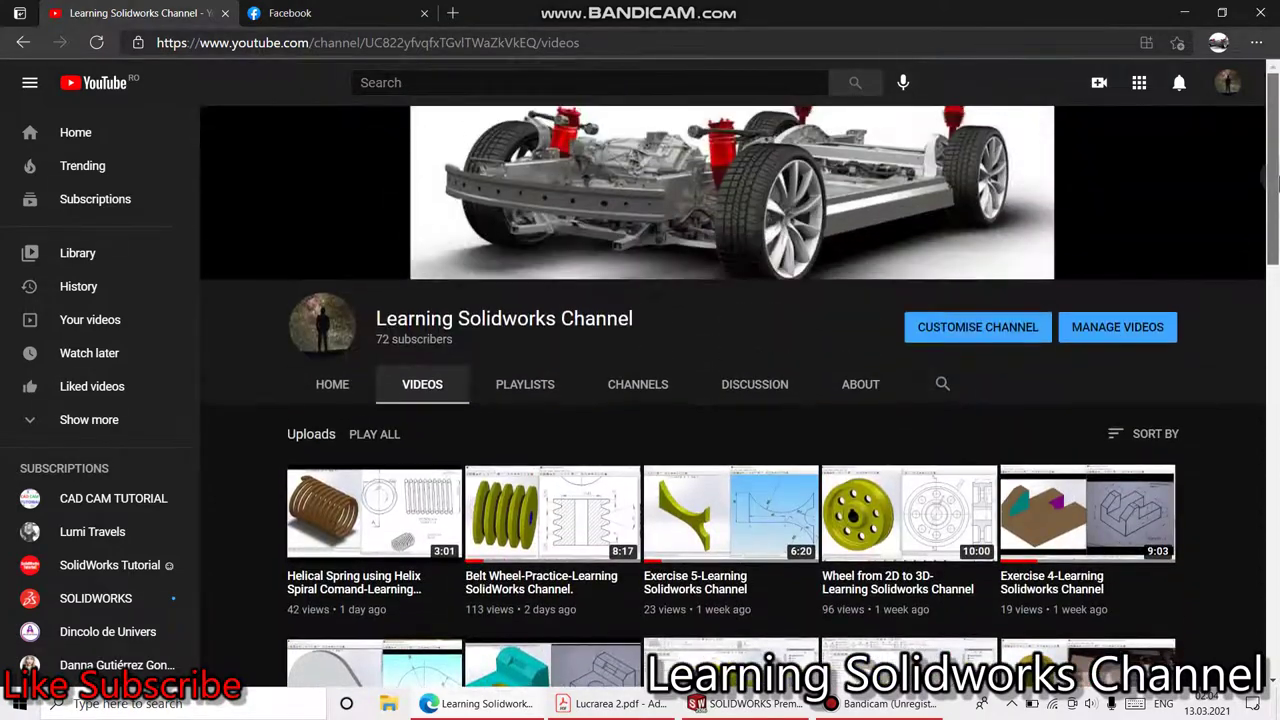
click(748, 710)
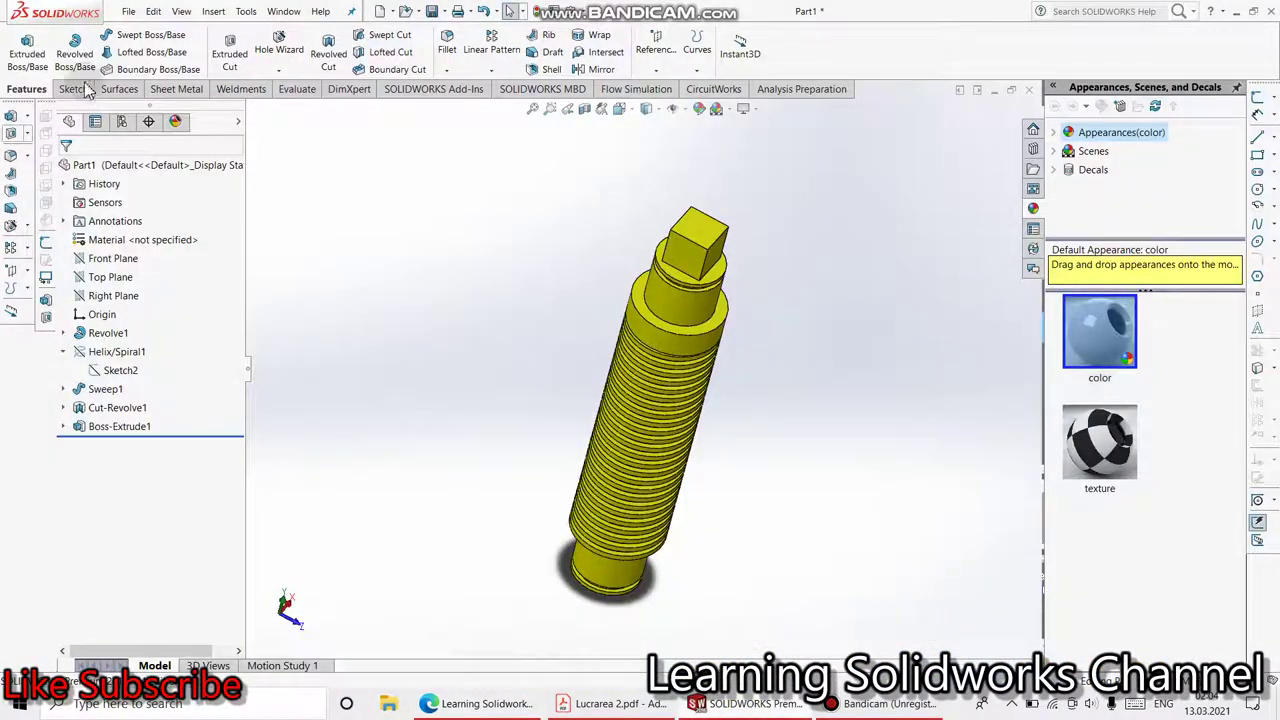
Create a new part and start a sketch on the Front Plane.
click(131, 12)
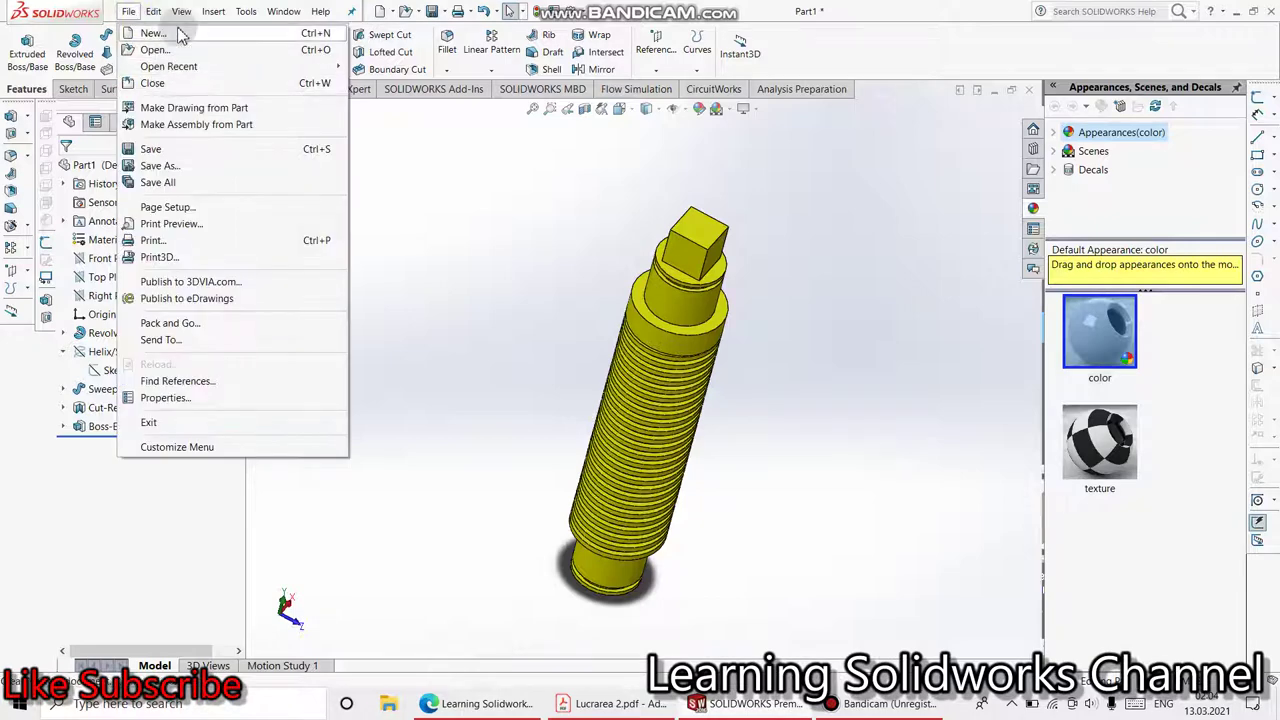
click(165, 32)
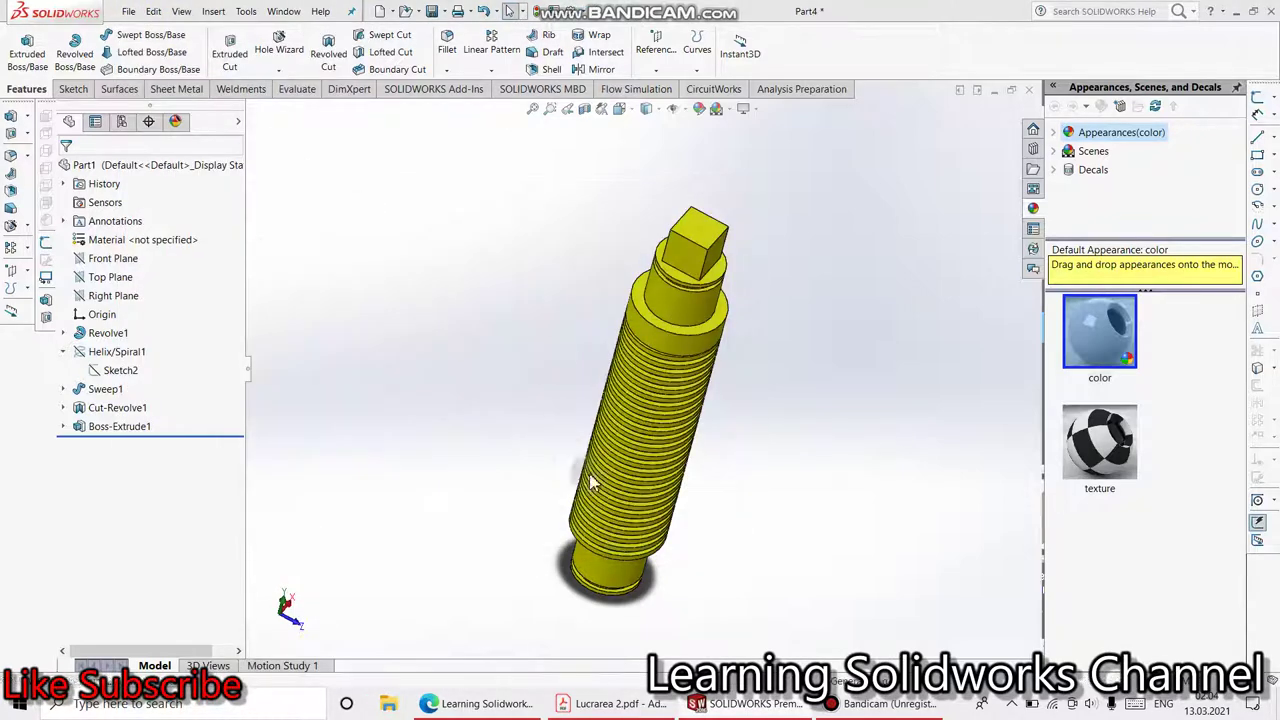
click(105, 258)
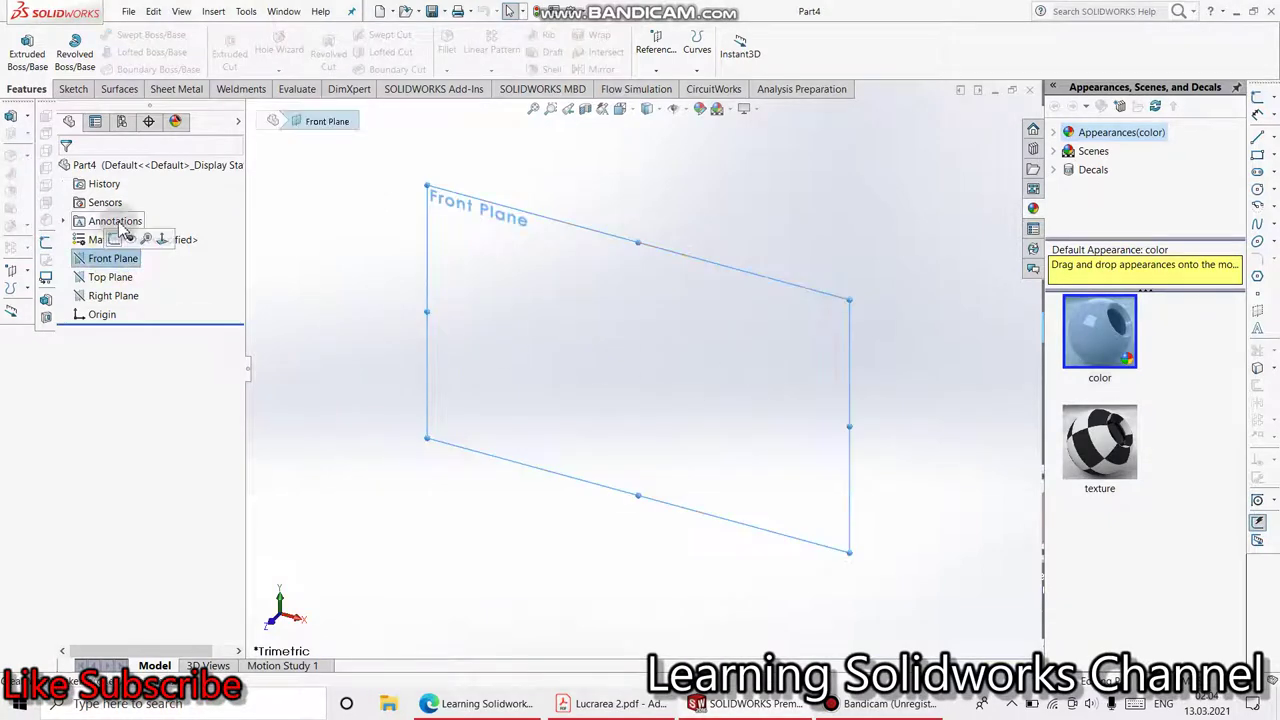
click(114, 241)
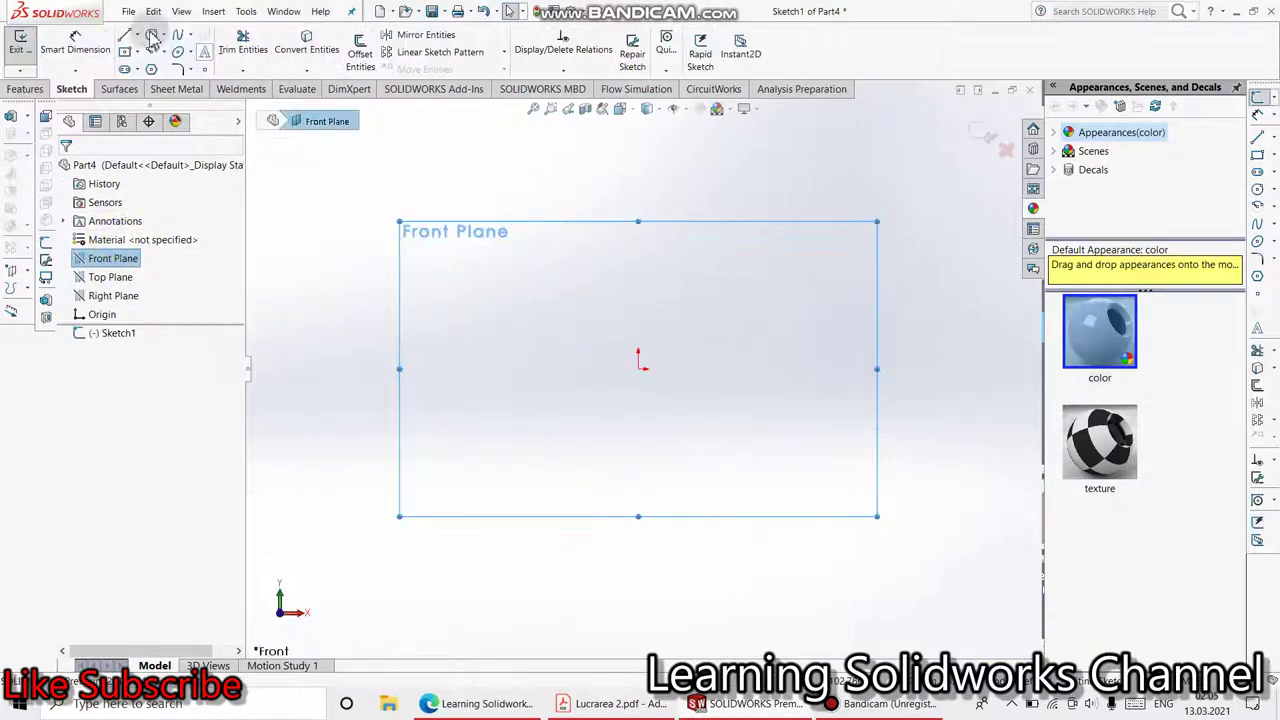
Draw the open stepped, staircase-shaped line profile starting at the origin.
click(639, 368)
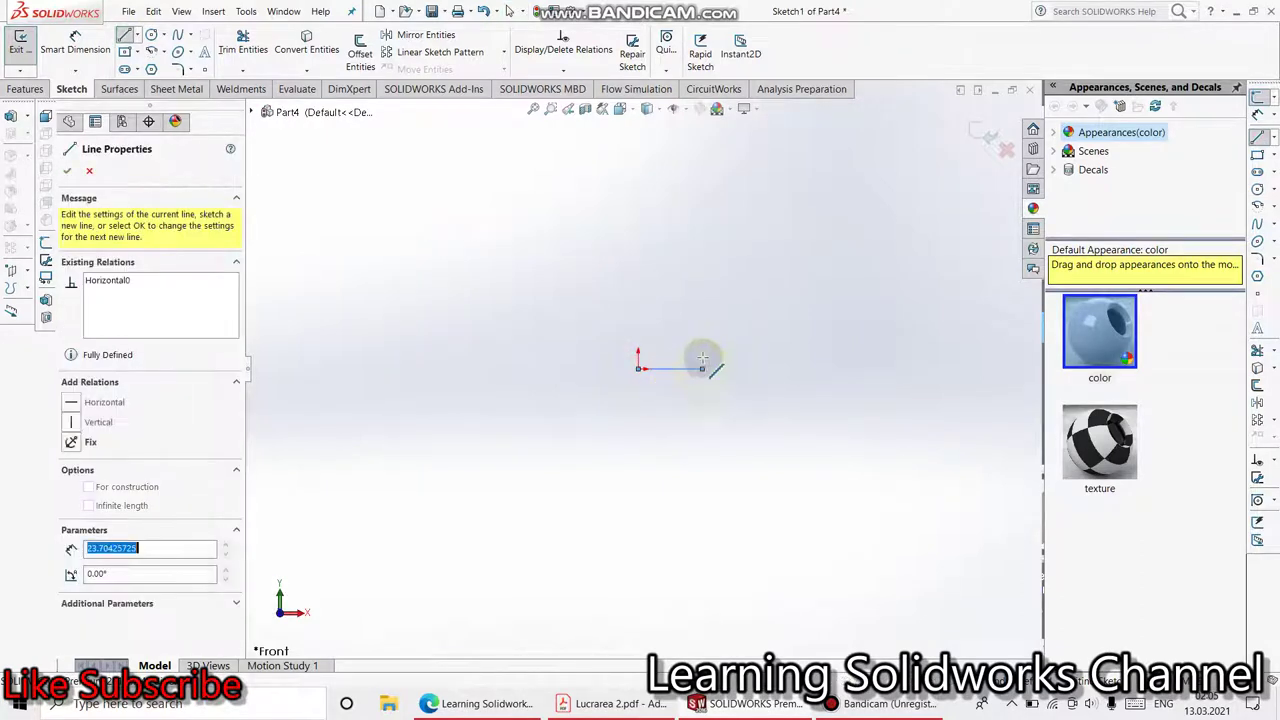
click(702, 368)
click(702, 312)
click(748, 312)
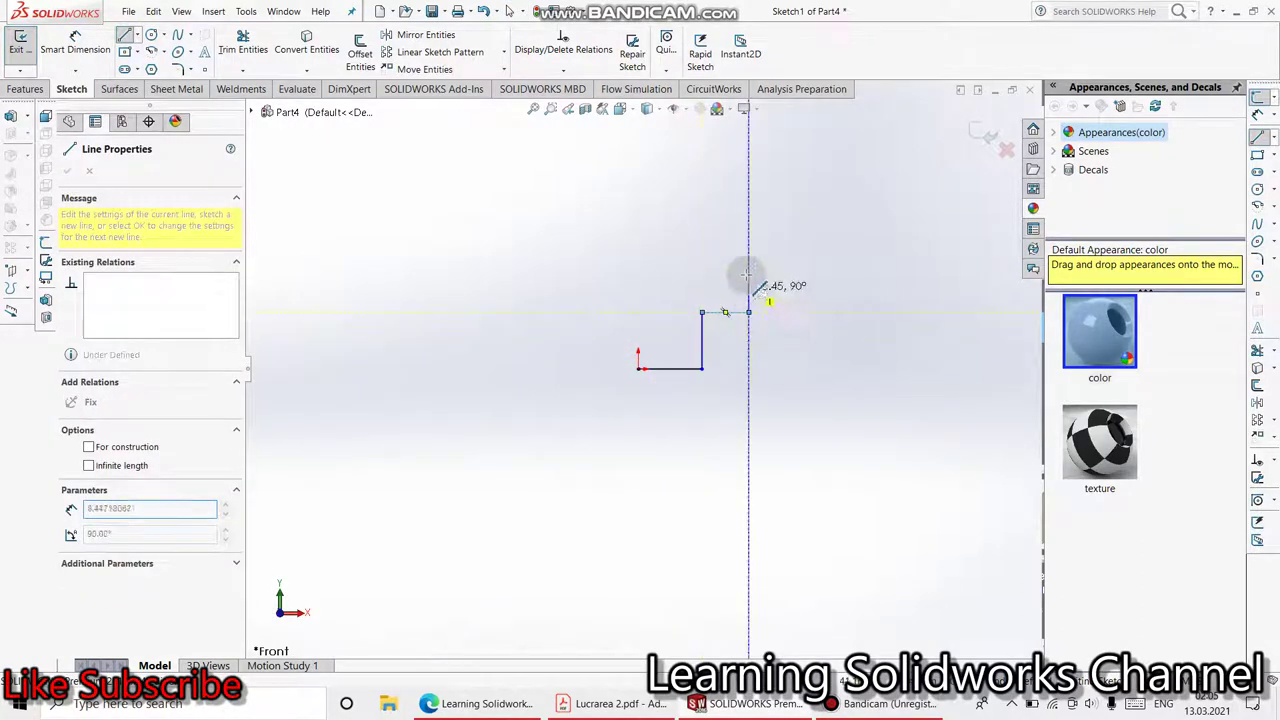
click(748, 233)
click(783, 233)
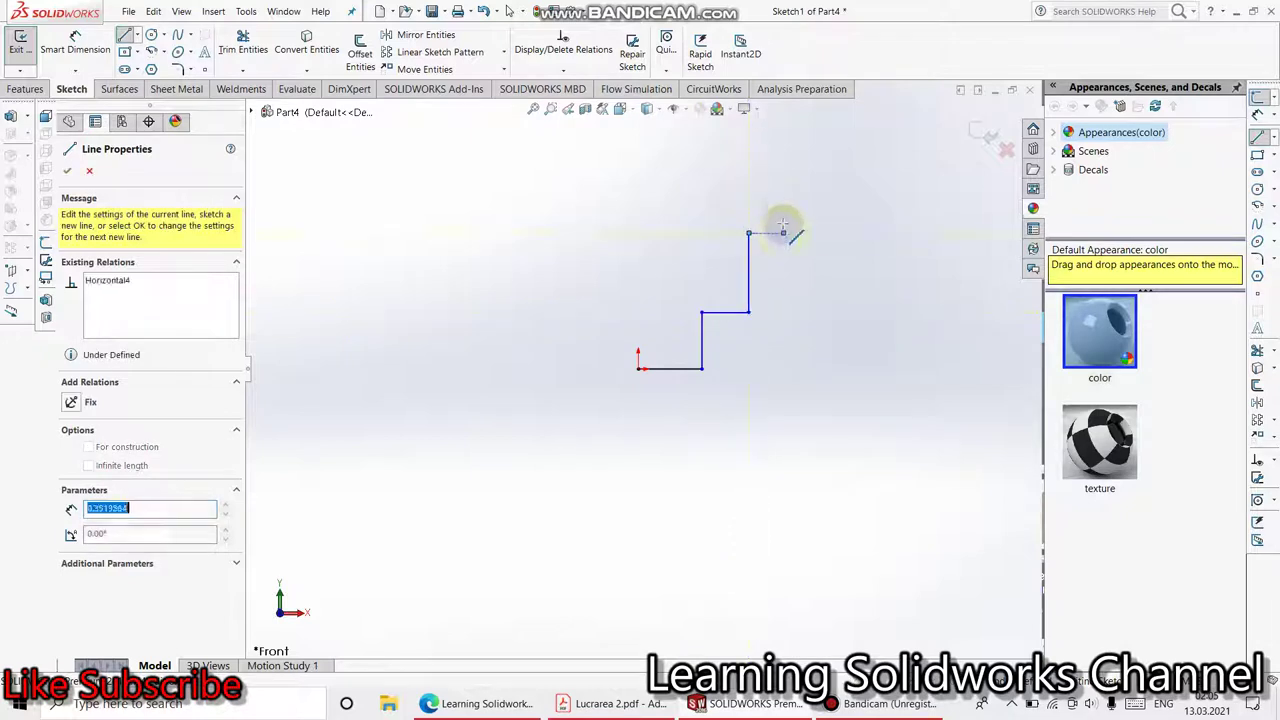
click(783, 180)
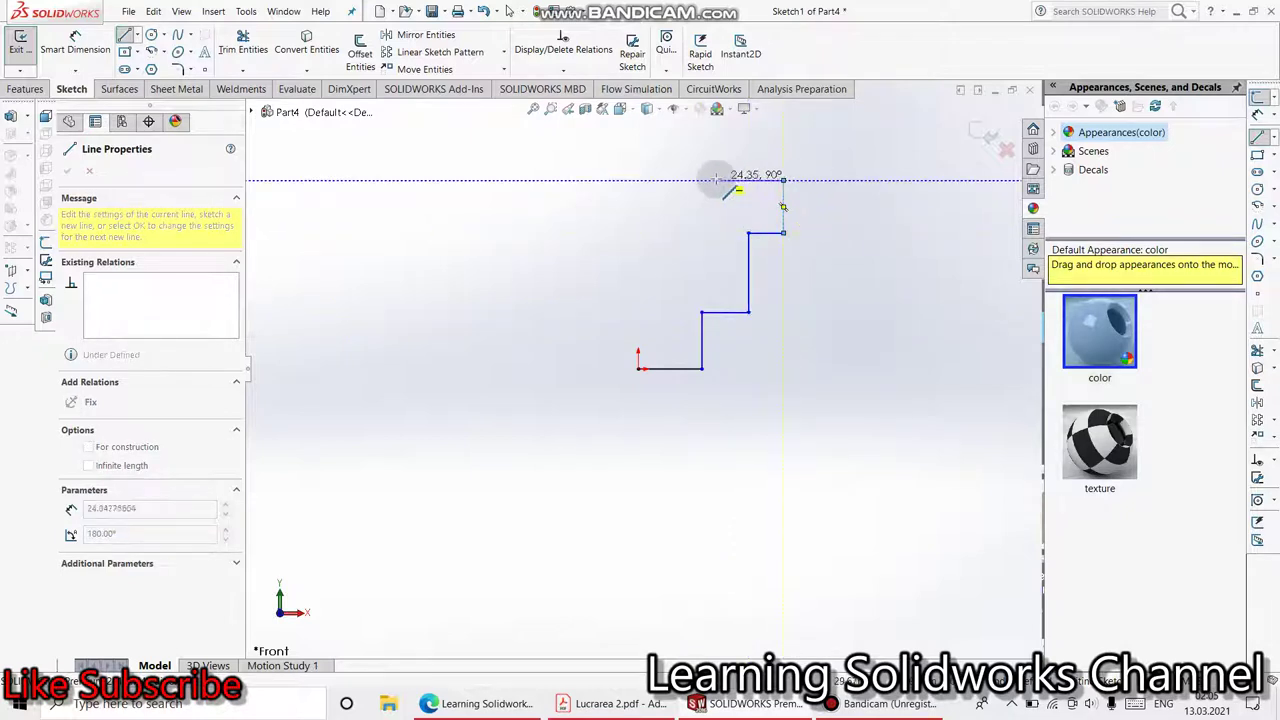
click(716, 180)
click(716, 135)
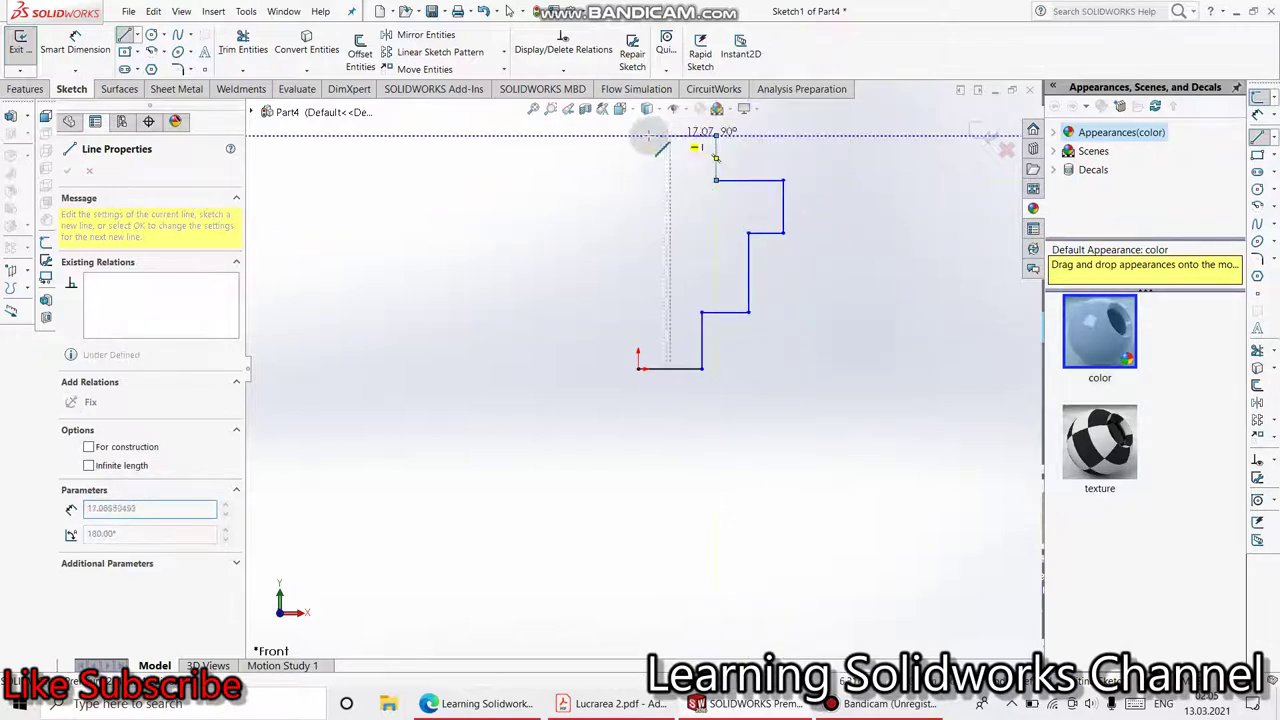
click(638, 135)
right_click(500, 157)
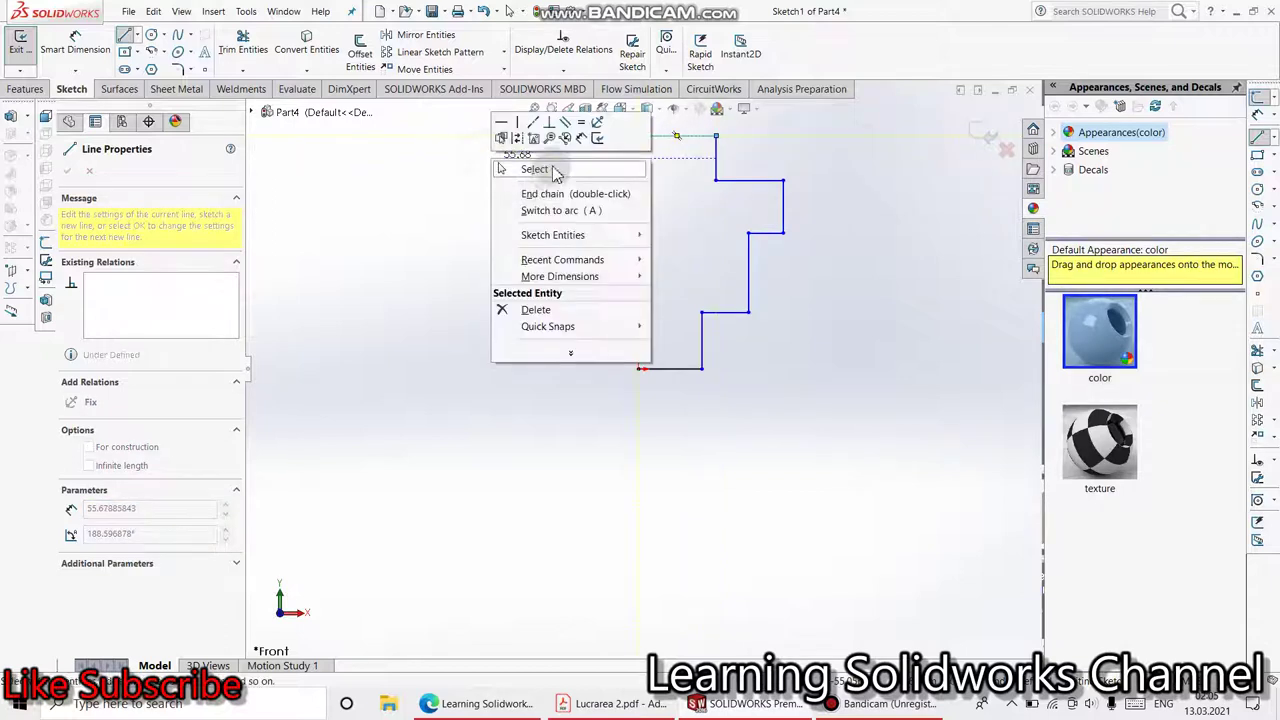
click(525, 168)
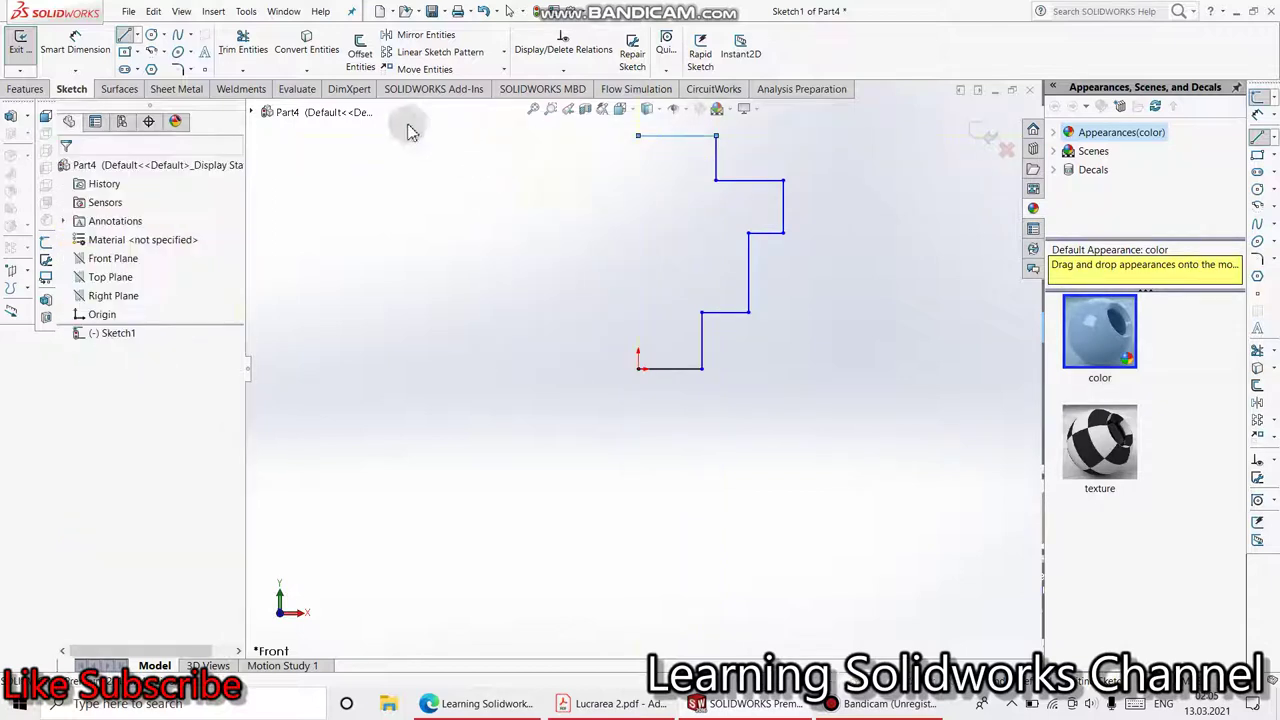
Dimension the bottom line at 12.5 and the overall left height at 100.
click(664, 370)
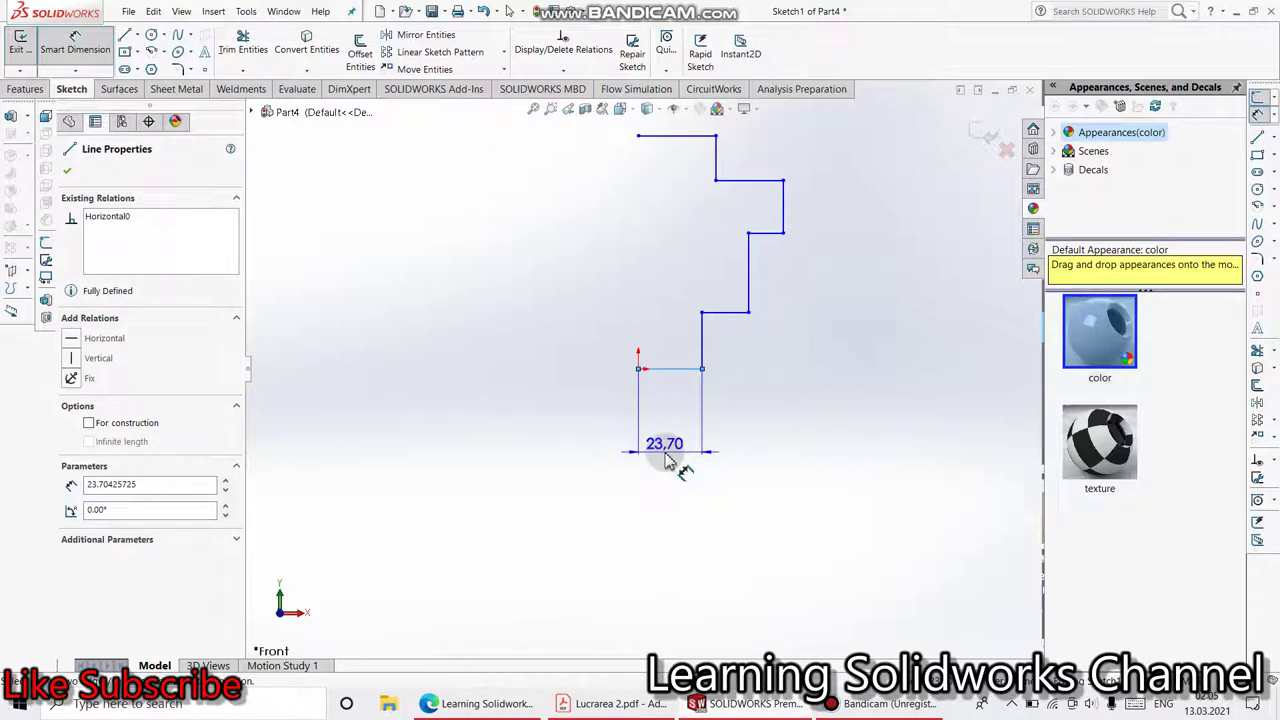
click(667, 458)
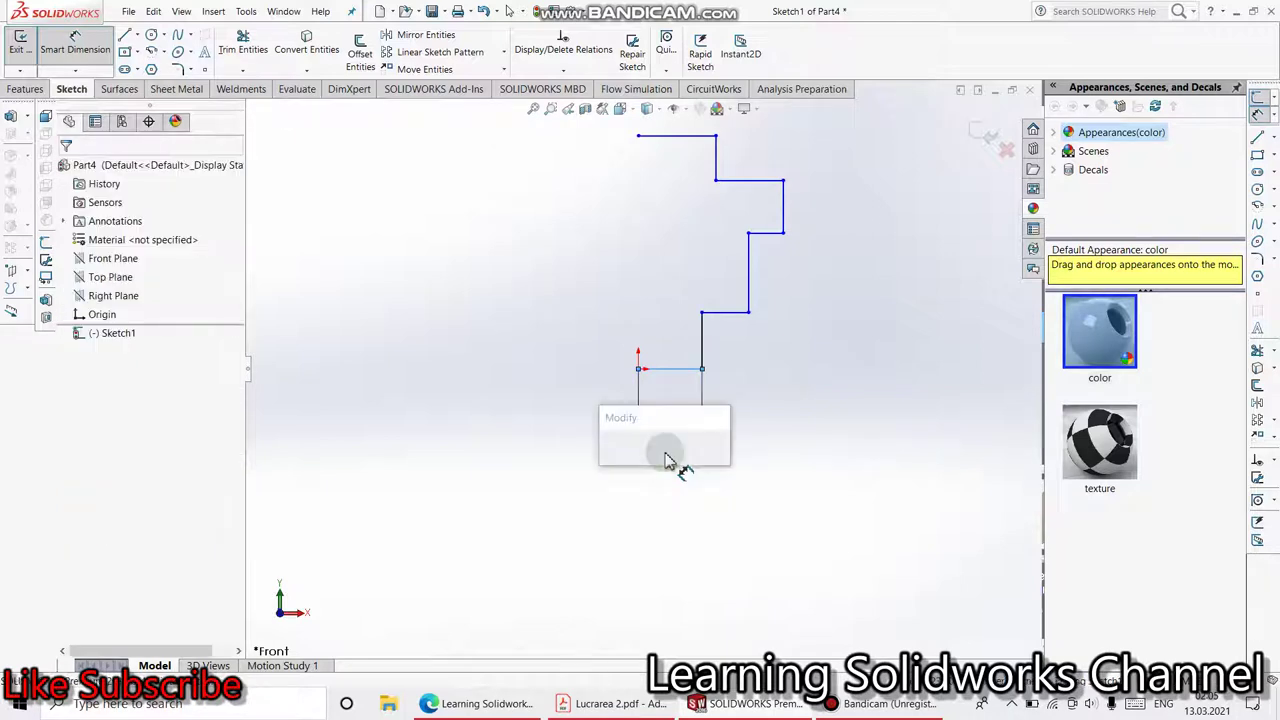
text(12.5)
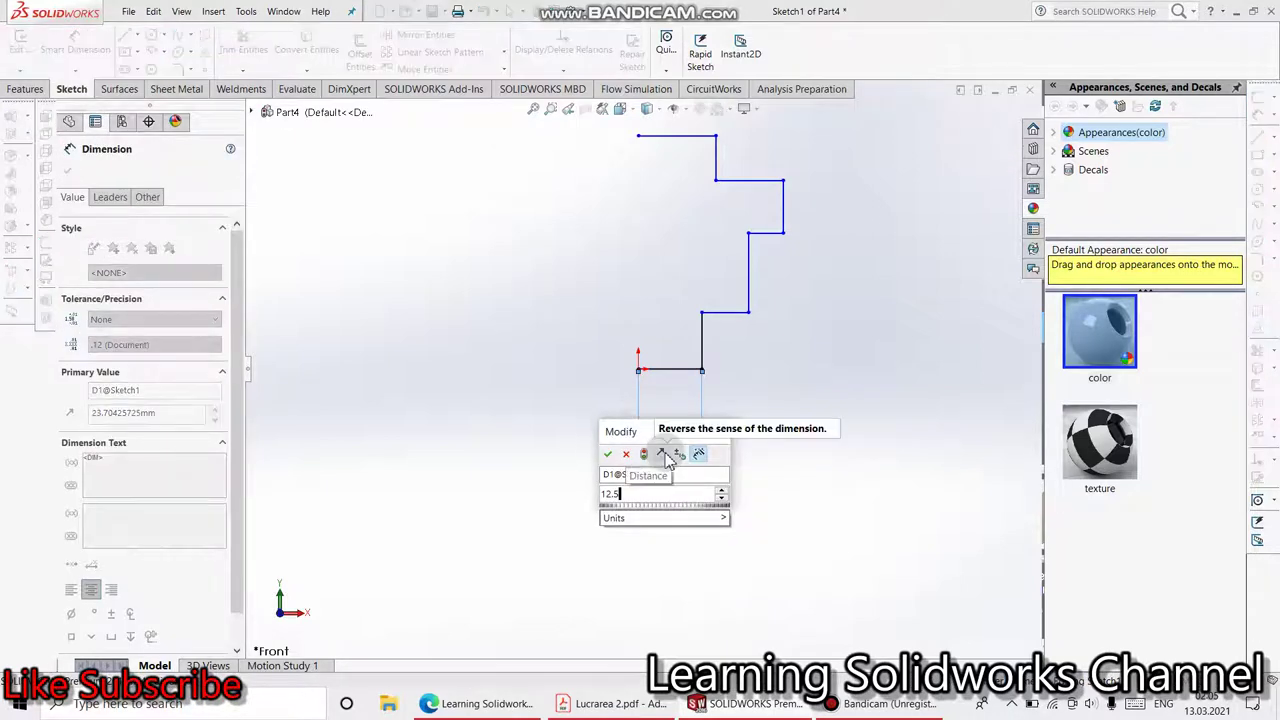
key(Return)
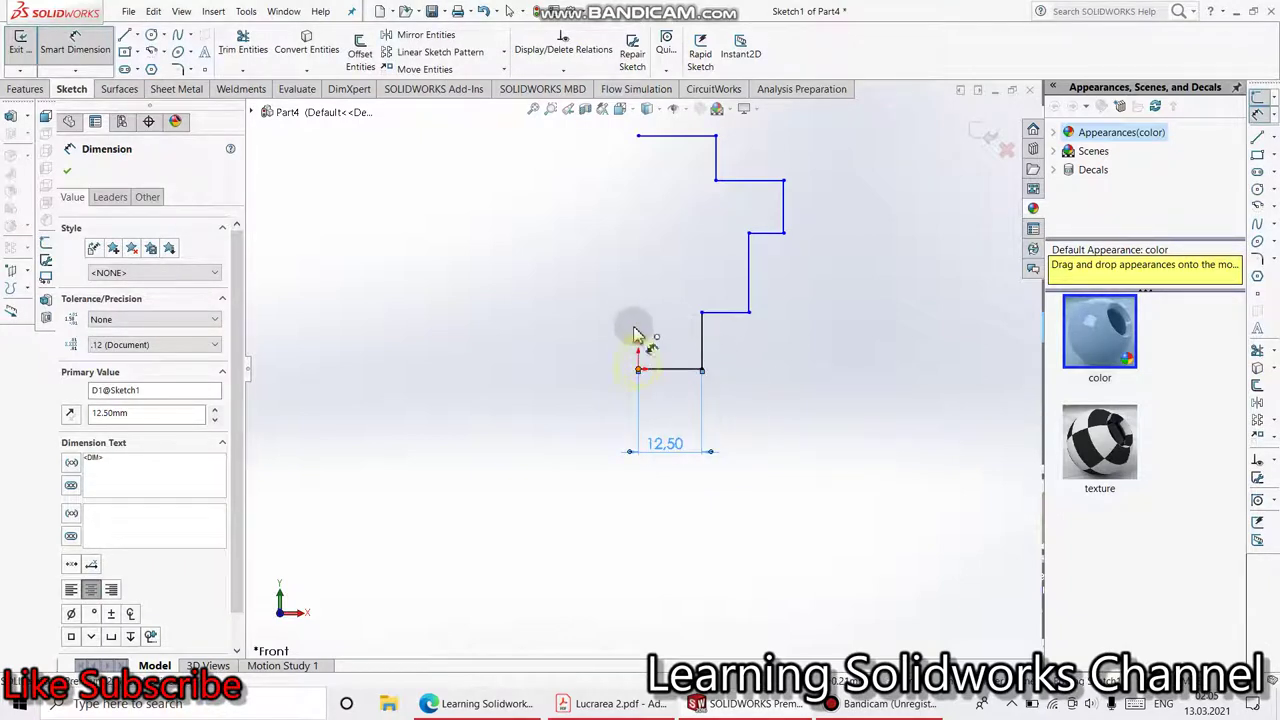
click(638, 369)
click(638, 135)
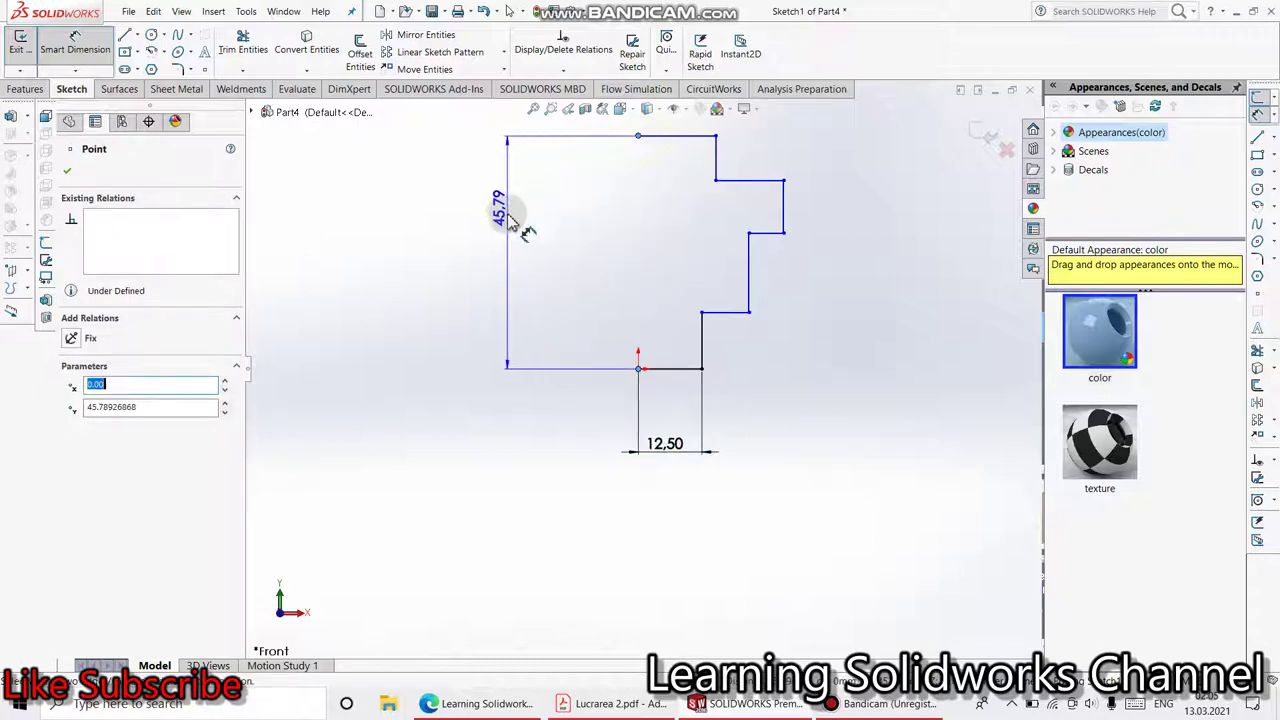
click(508, 218)
text(15)
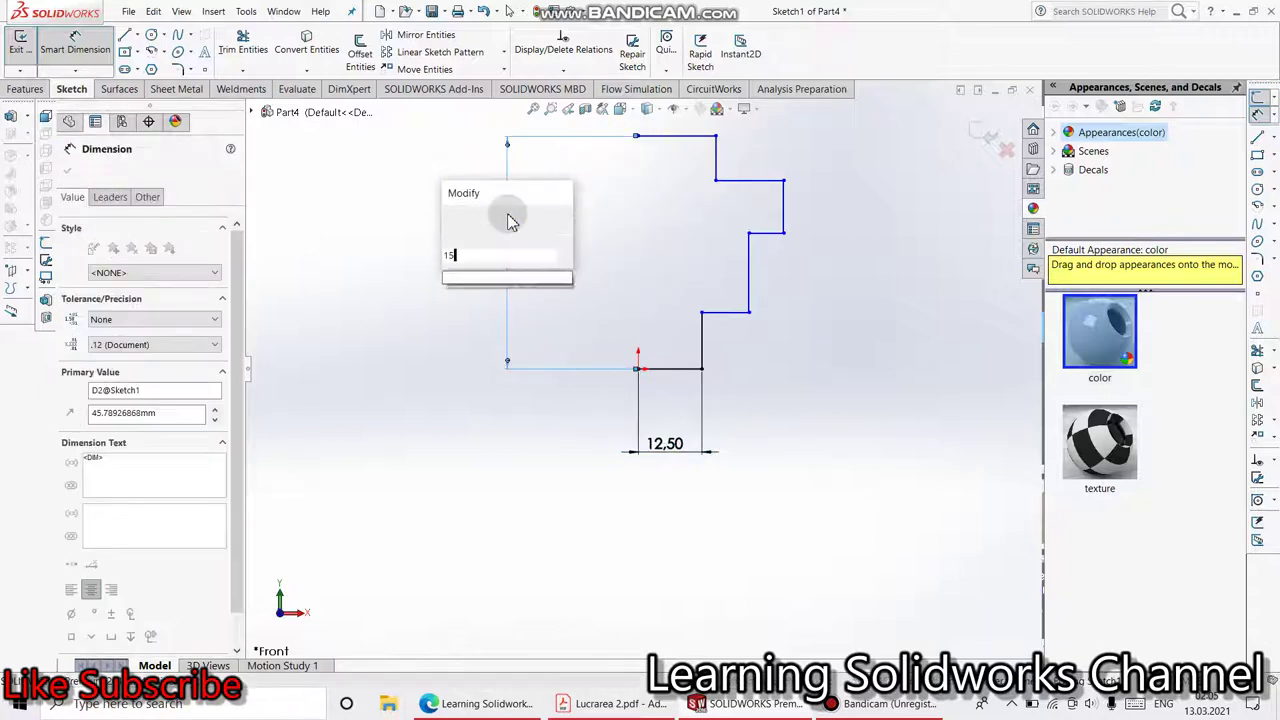
text(100)
key(Return)
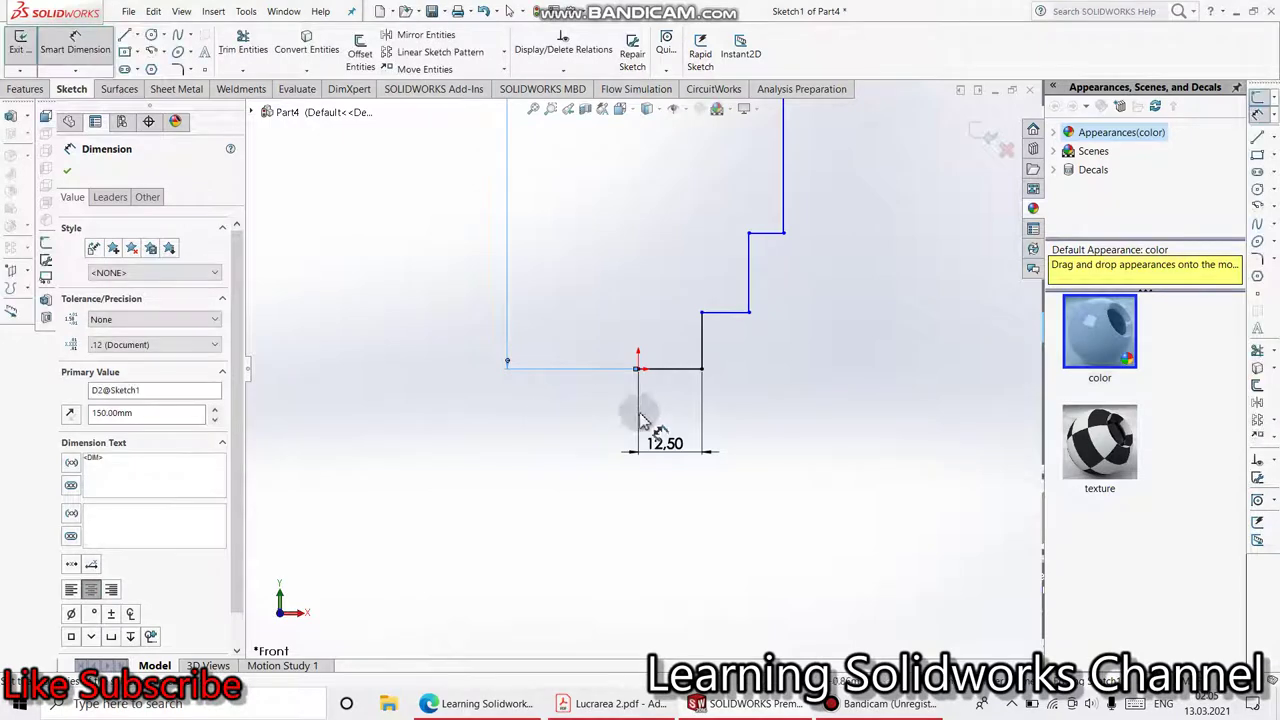
Dimension the lower vertical step at 20.
scroll(618, 245, up, 3)
scroll(614, 235, up, 2)
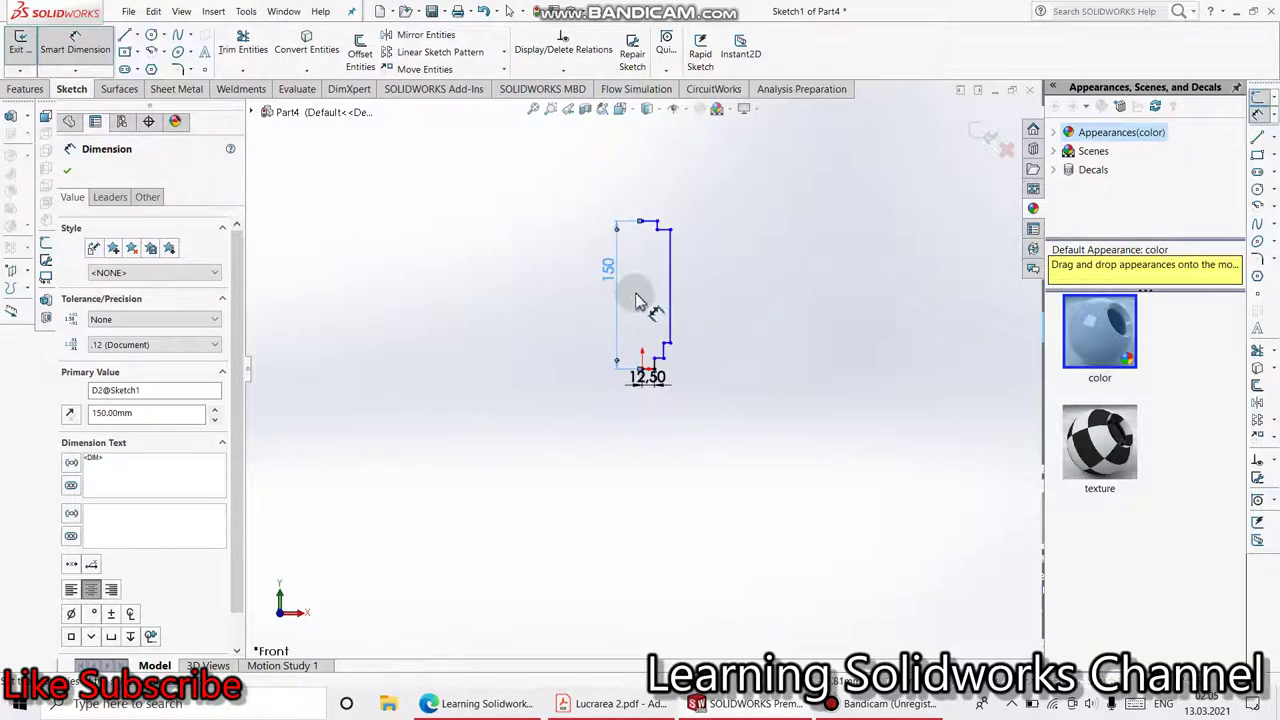
scroll(665, 430, down, 2)
scroll(685, 490, down, 3)
click(696, 500)
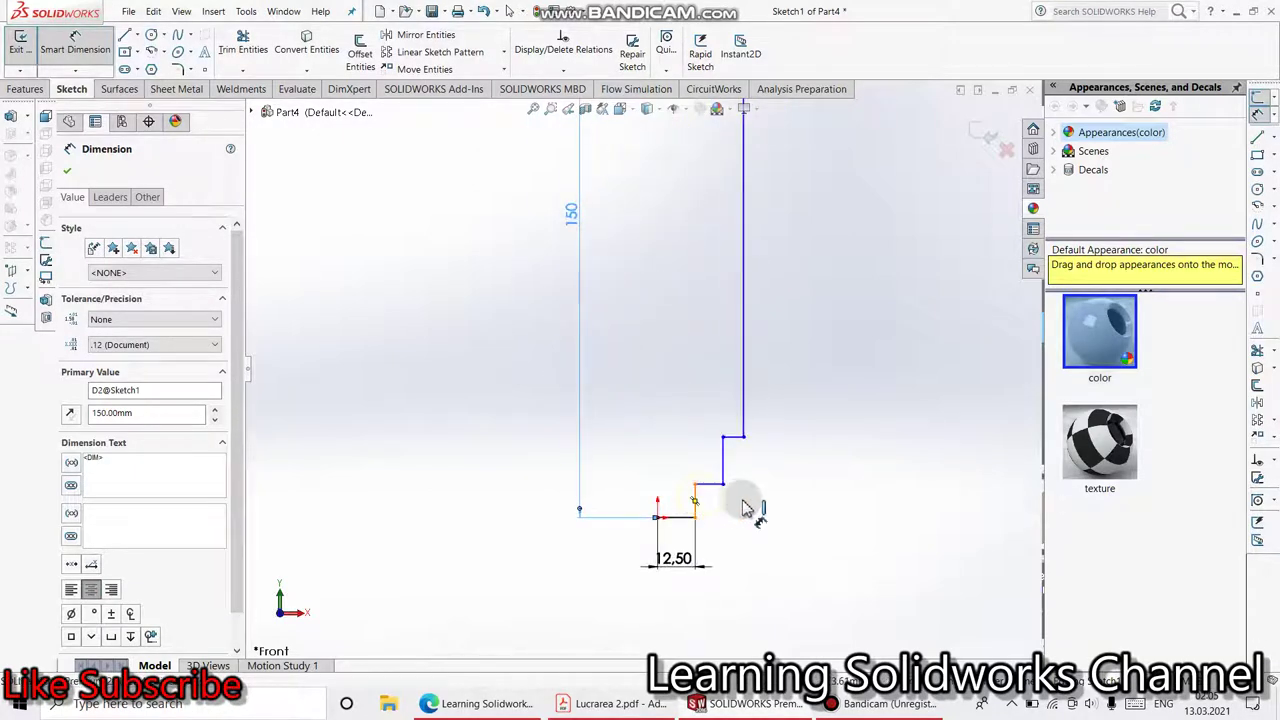
click(760, 563)
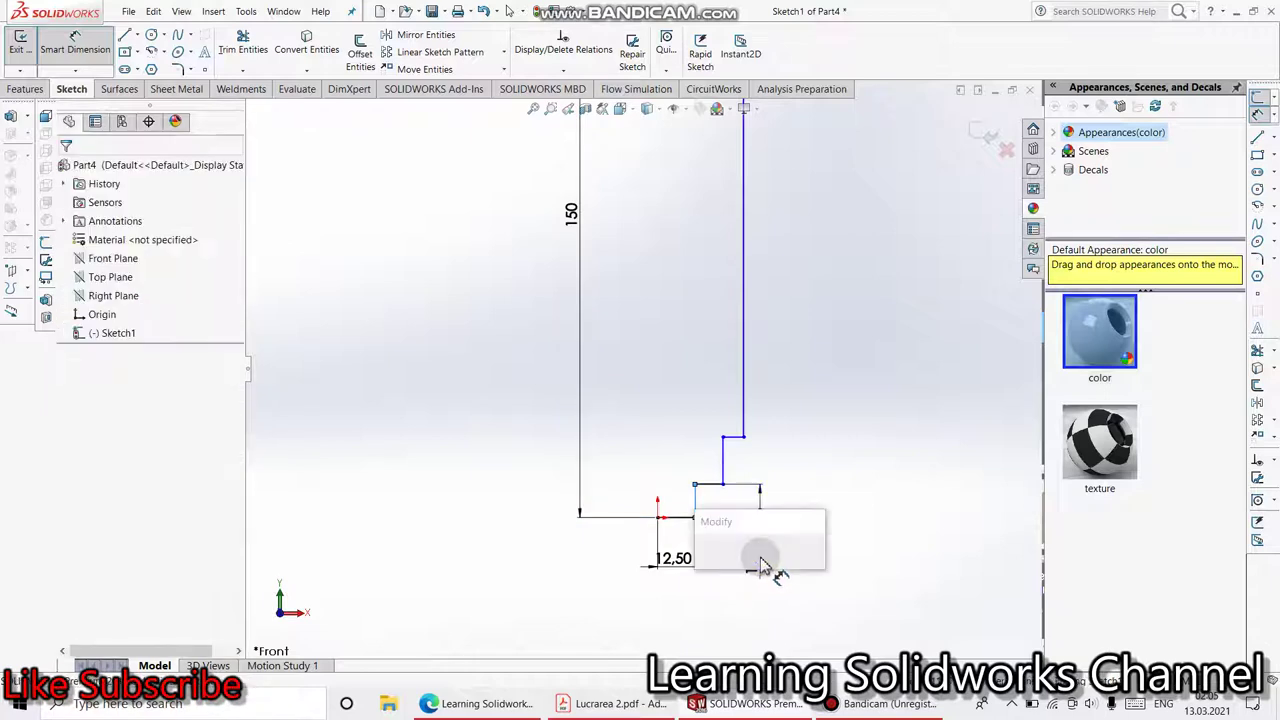
text(220)
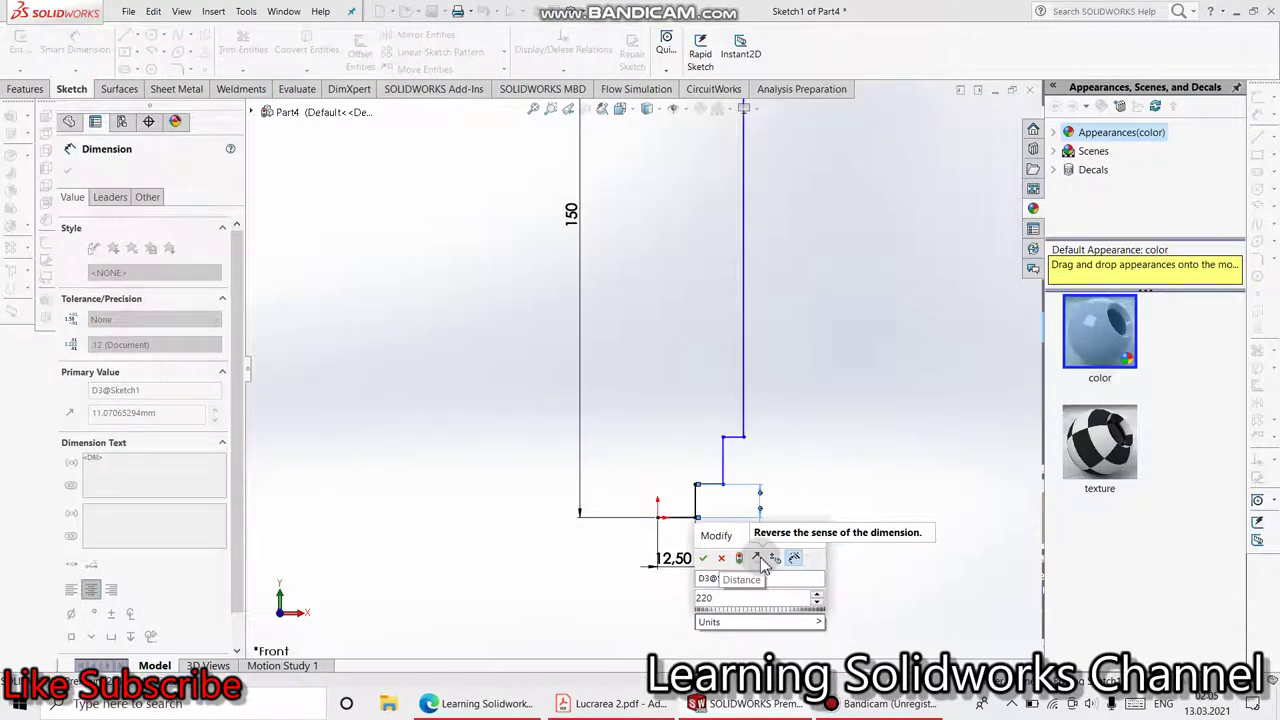
key(BackSpace)
key(BackSpace)
text(0)
key(Return)
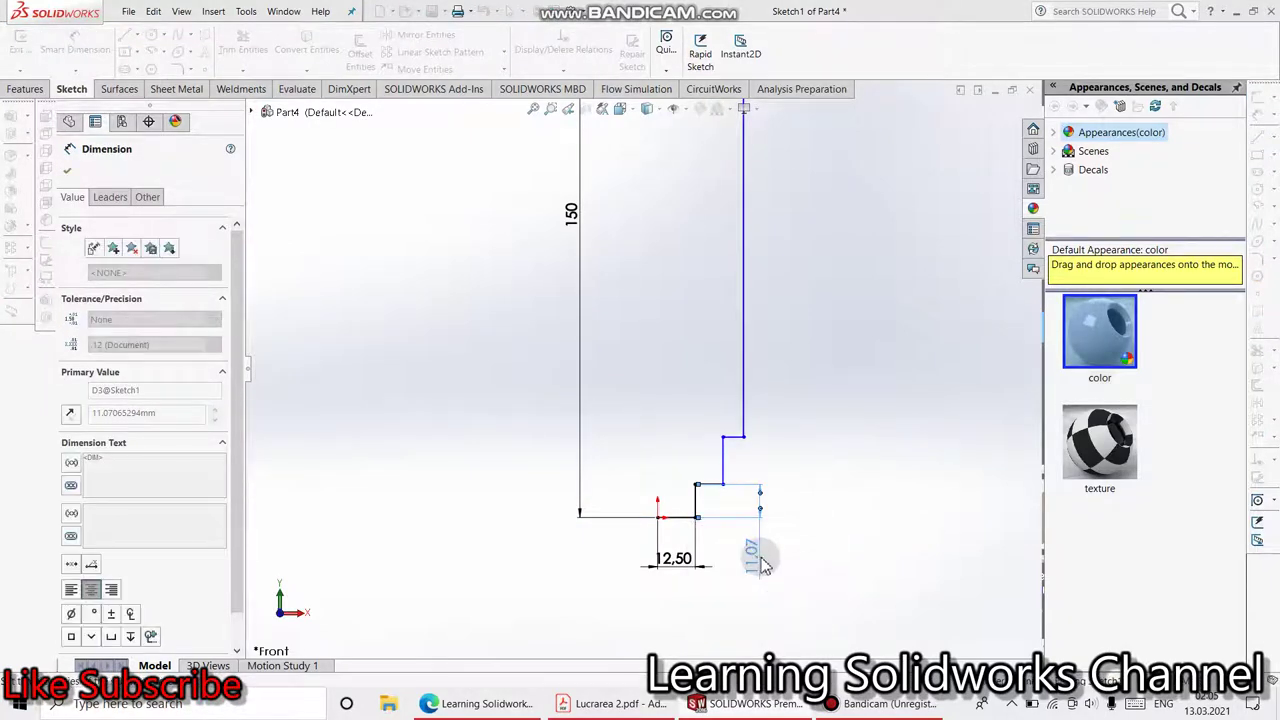
Add a 100 mm step dimension and a 10 mm upper step, dragging the top step right.
click(731, 447)
click(822, 522)
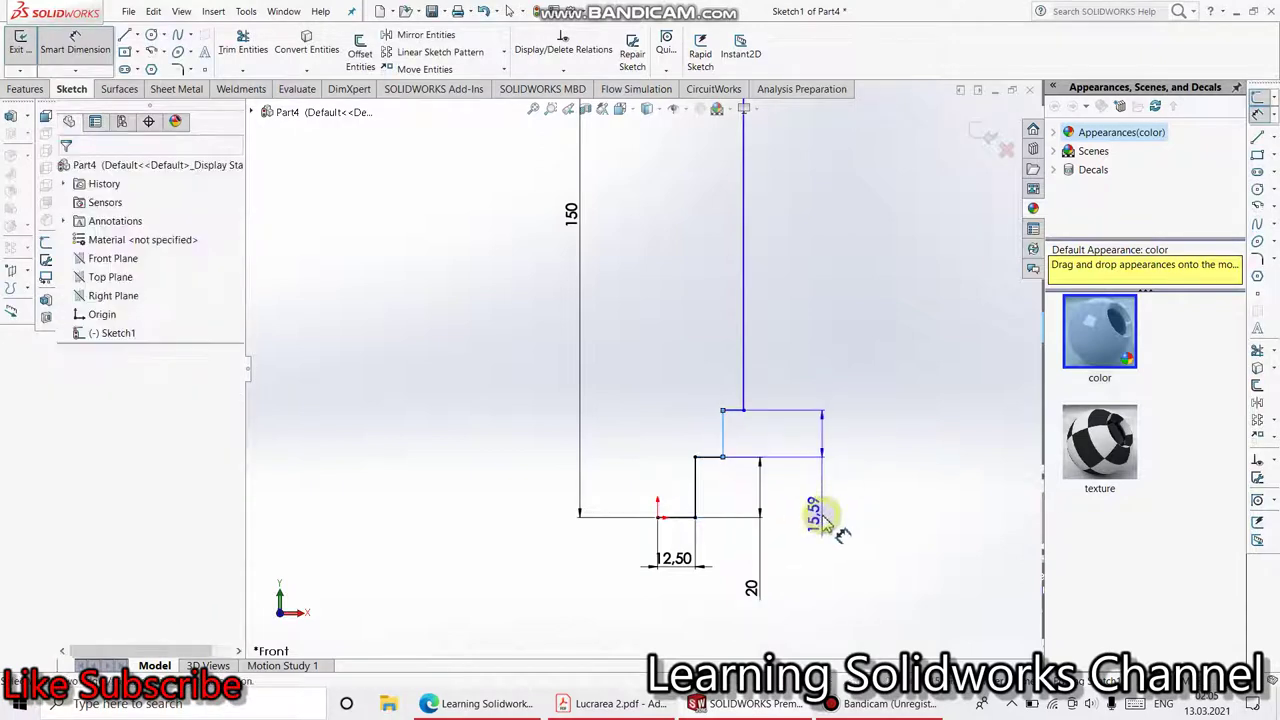
text(1)
key(Return)
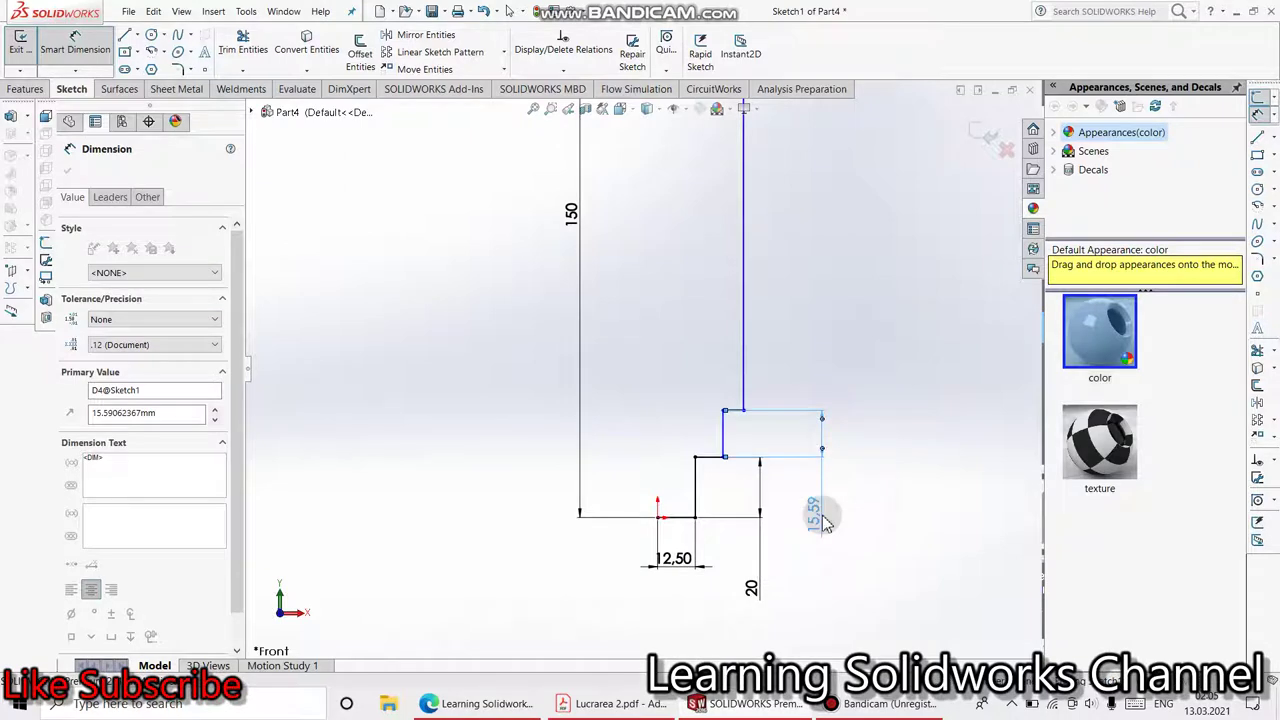
key(f)
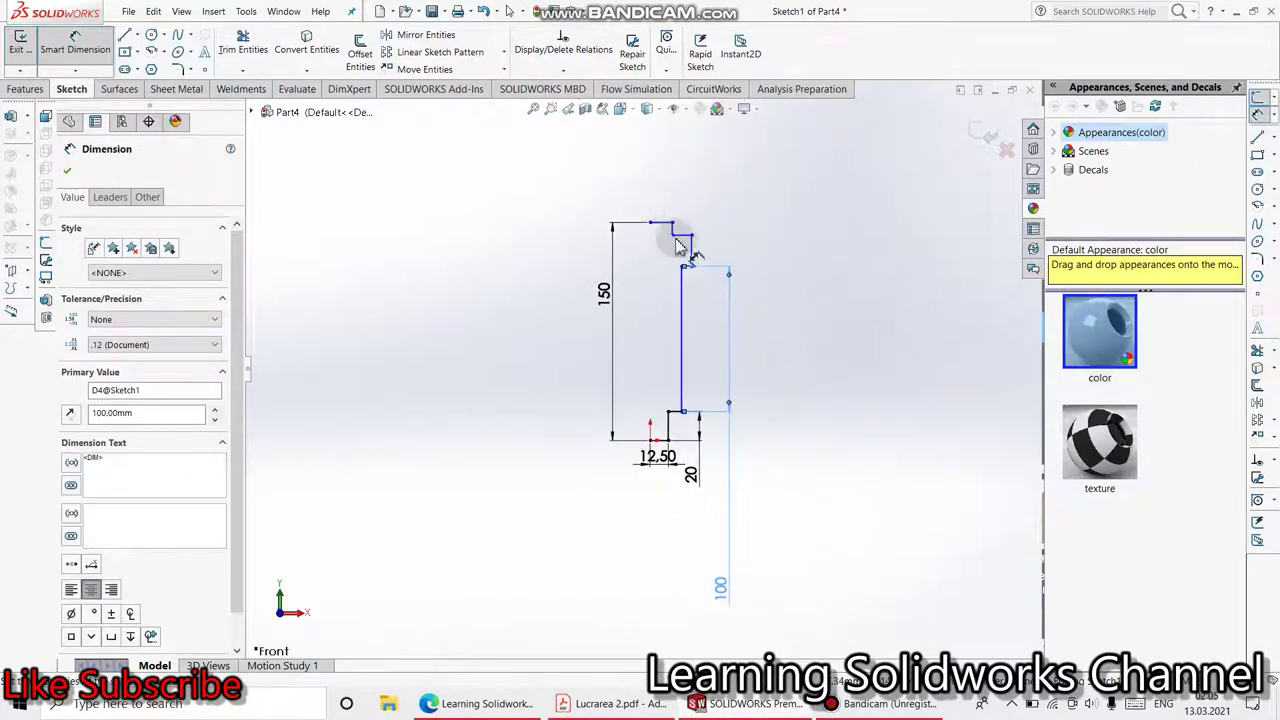
click(695, 250)
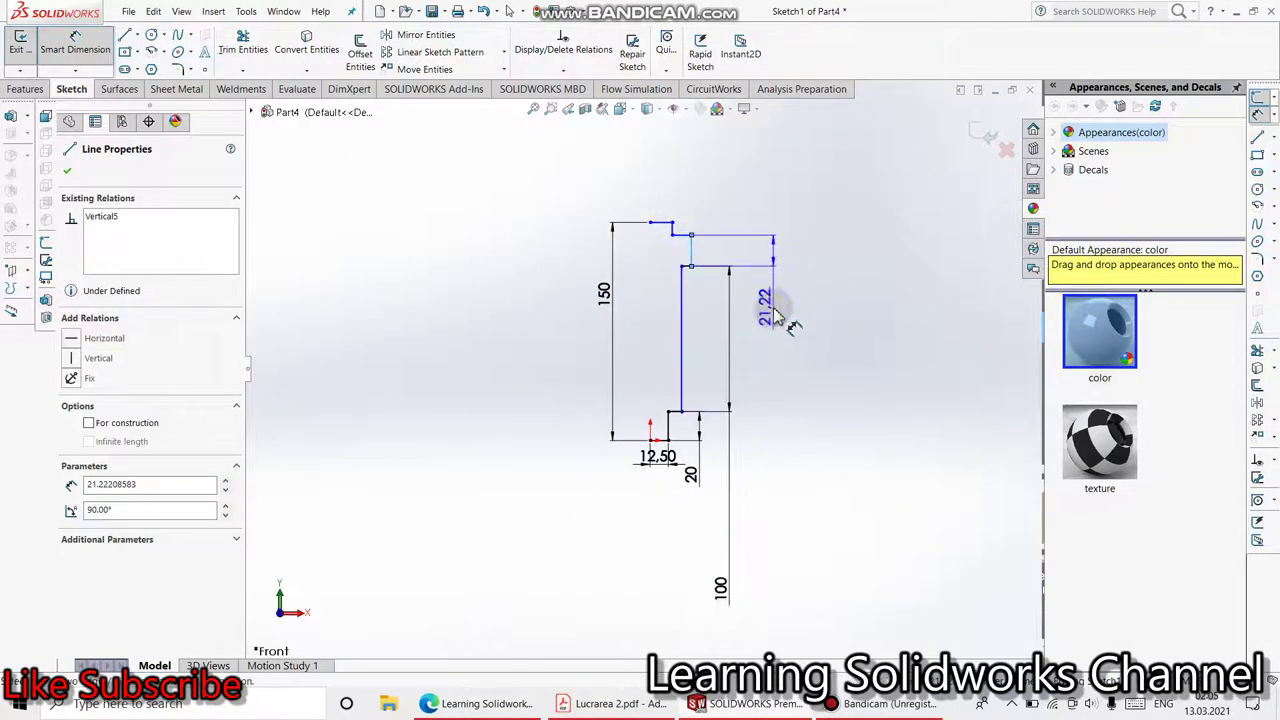
click(773, 316)
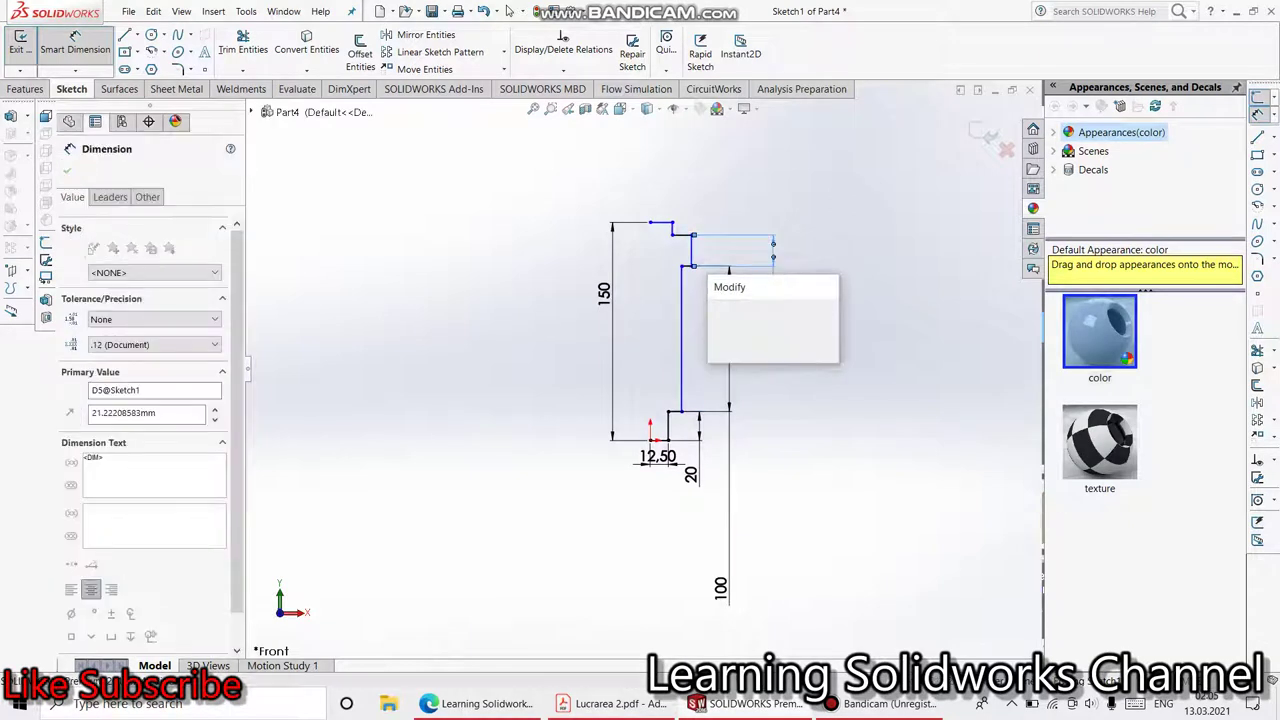
text(10)
key(Return)
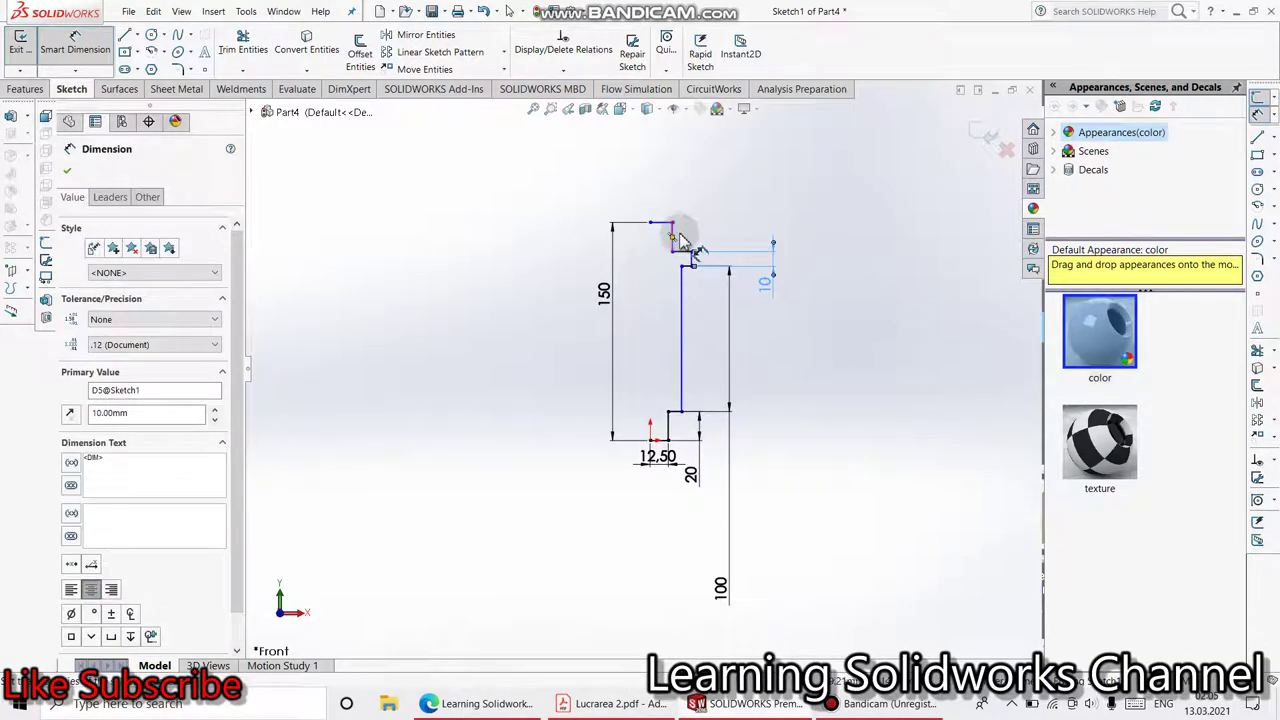
mouse_move(675, 237)
mouse_down()
mouse_move(743, 229)
mouse_move(750, 250)
mouse_move(772, 246)
mouse_up()
key(Escape)
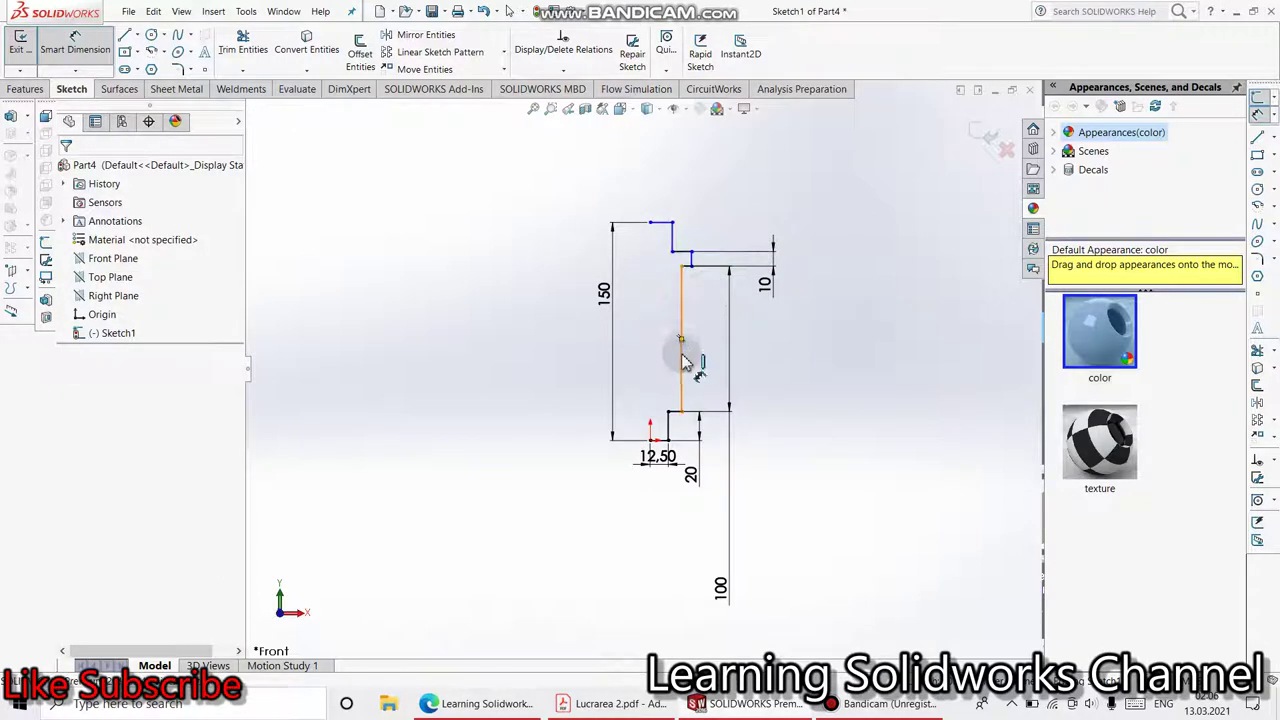
Reposition the inner lines and dimension the inner widths at 15 and 17 mm.
mouse_move(684, 376)
mouse_down()
mouse_move(652, 440)
mouse_move(668, 400)
mouse_up()
click(668, 399)
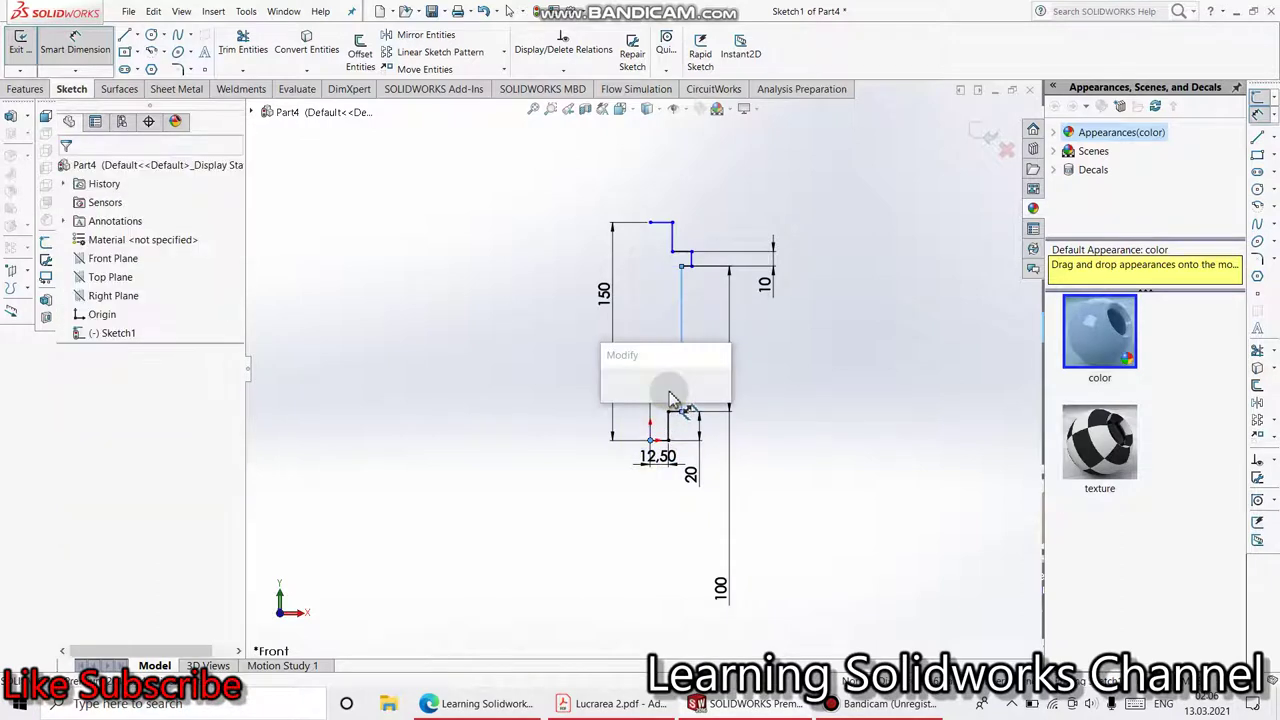
key(BackSpace)
text(15)
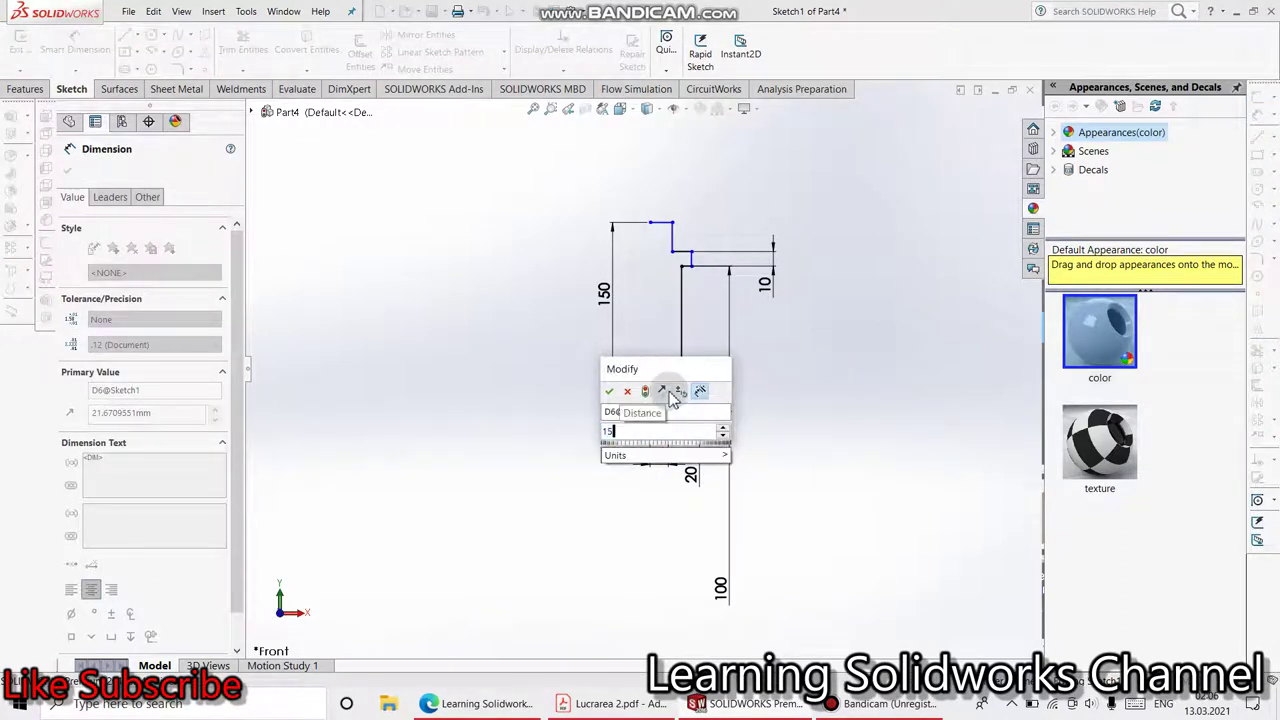
key(Escape)
text(15)
key(Return)
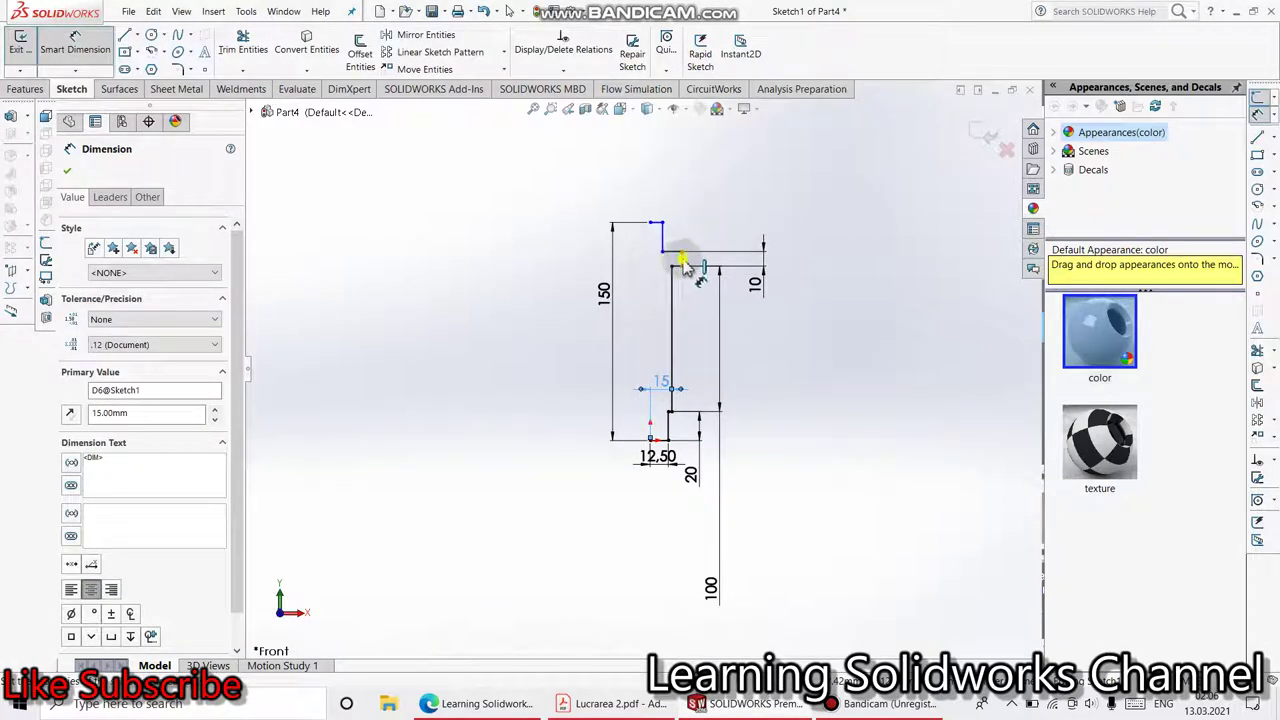
drag(683, 265, 650, 435)
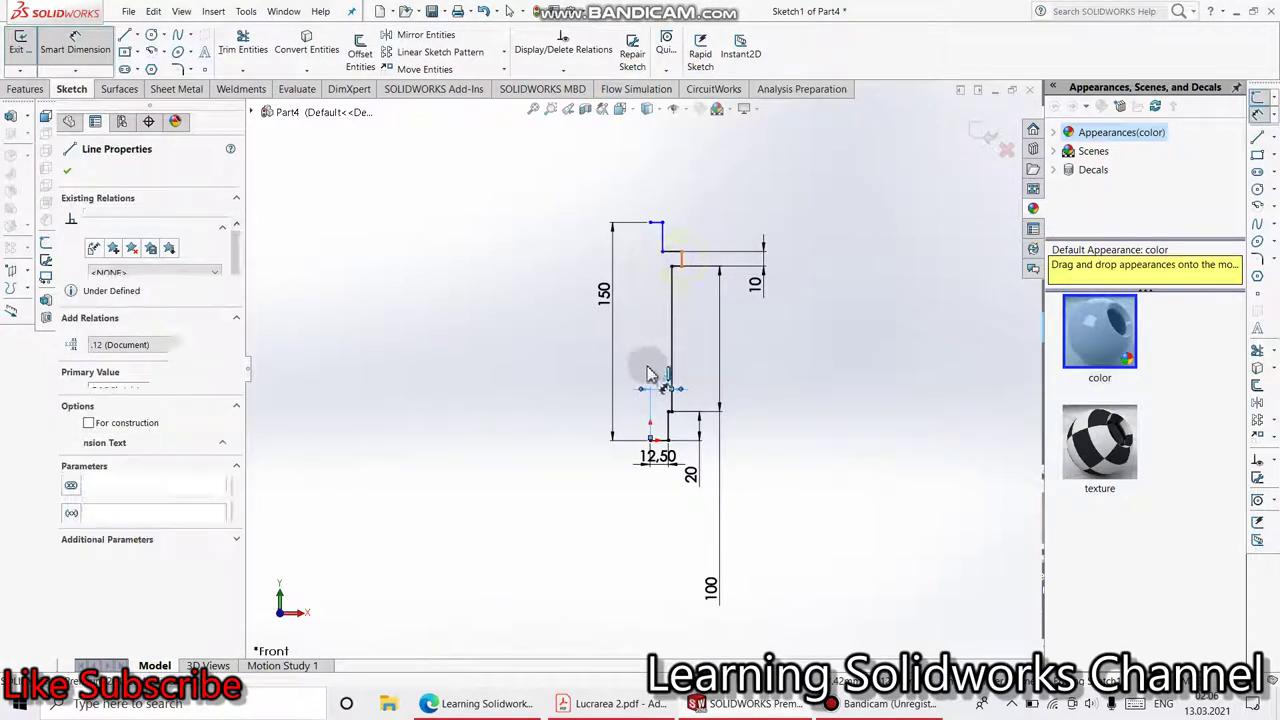
click(651, 438)
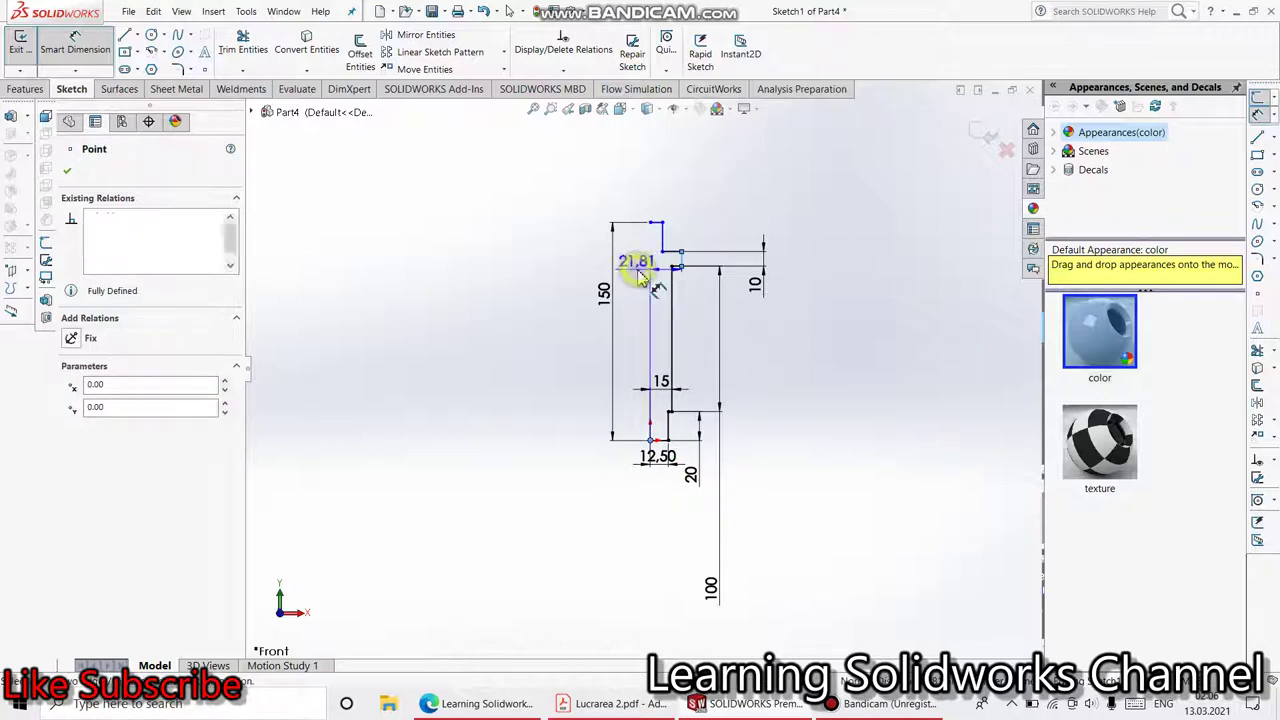
click(640, 275)
text(17)
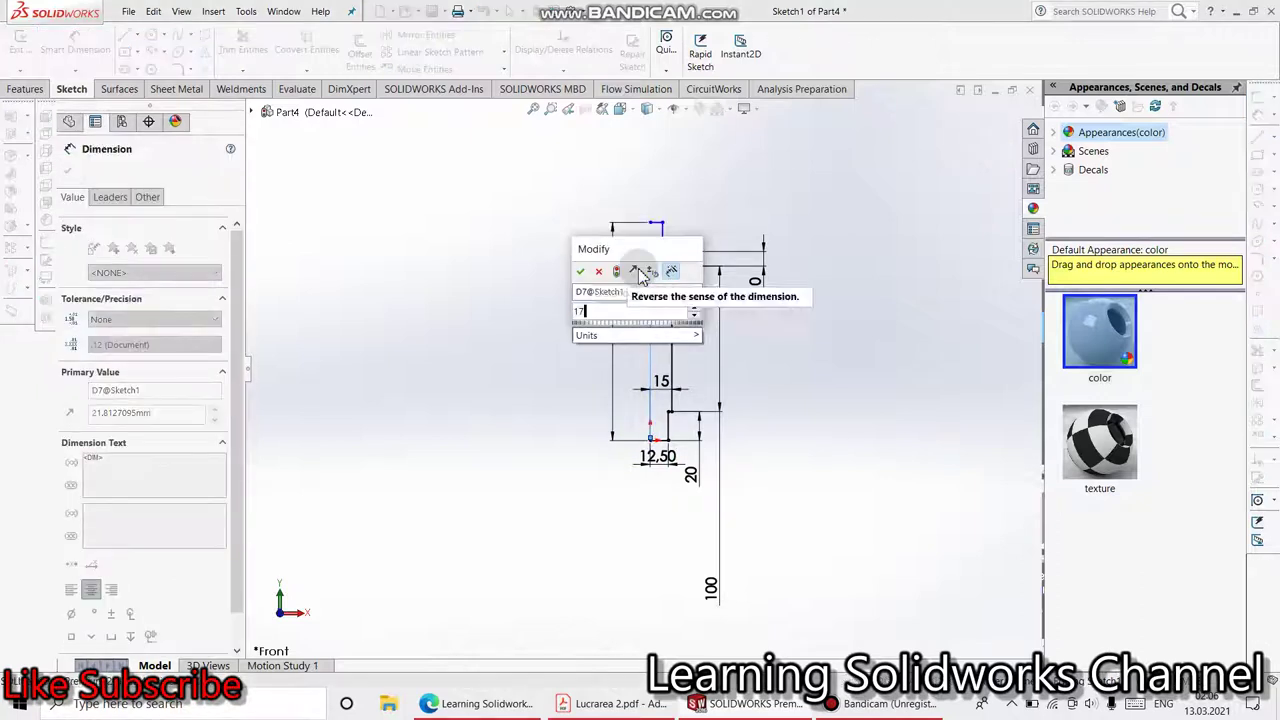
key(Return)
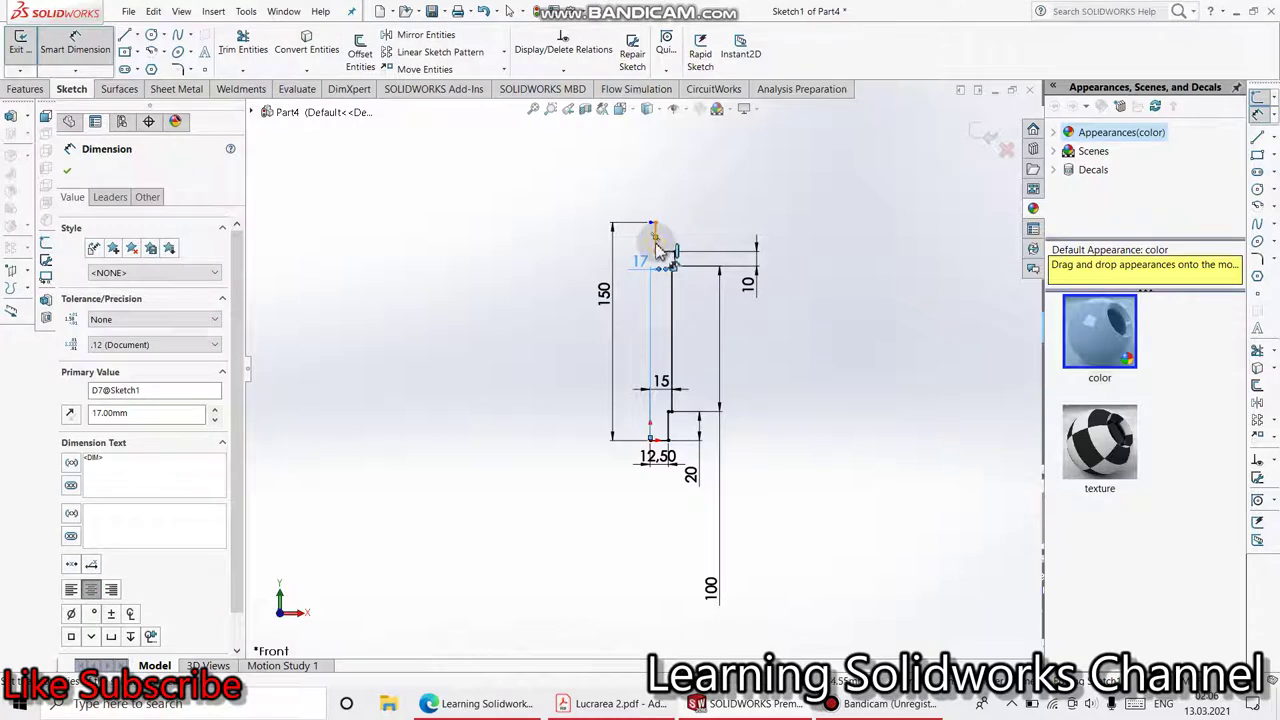
Dimension the top step at 12.5 mm and move its label closer to the profile.
click(651, 330)
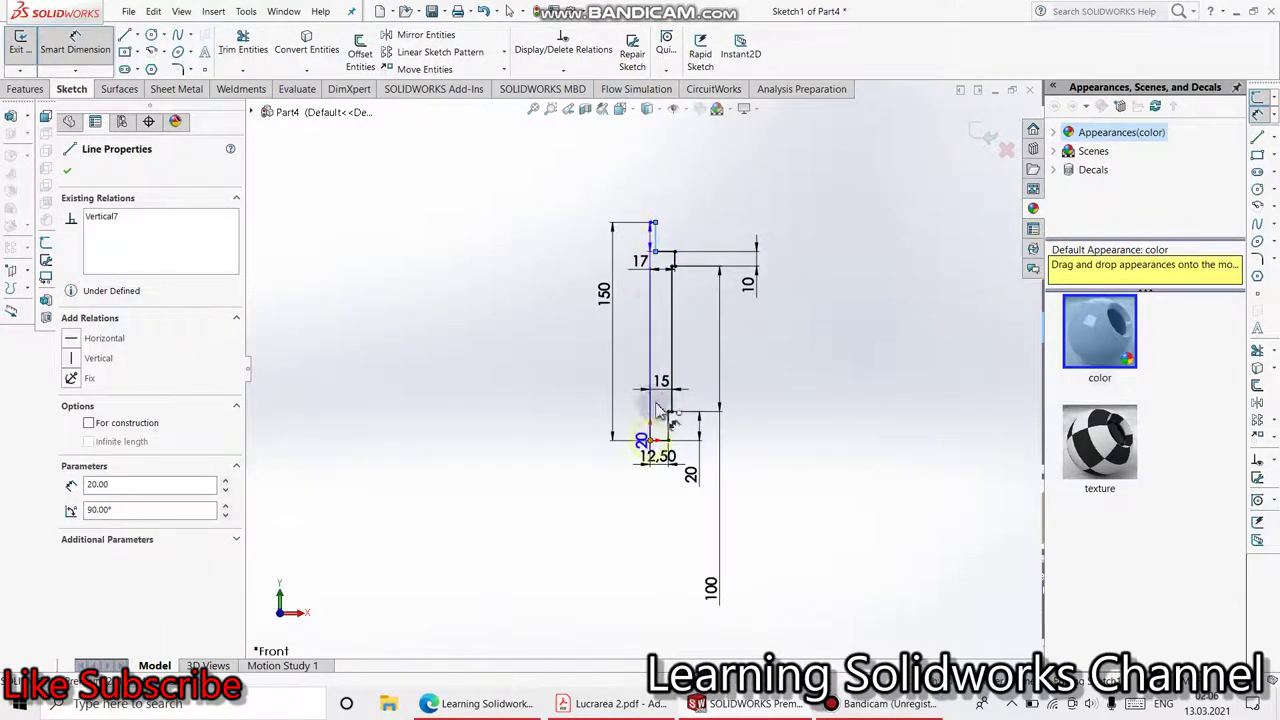
click(652, 222)
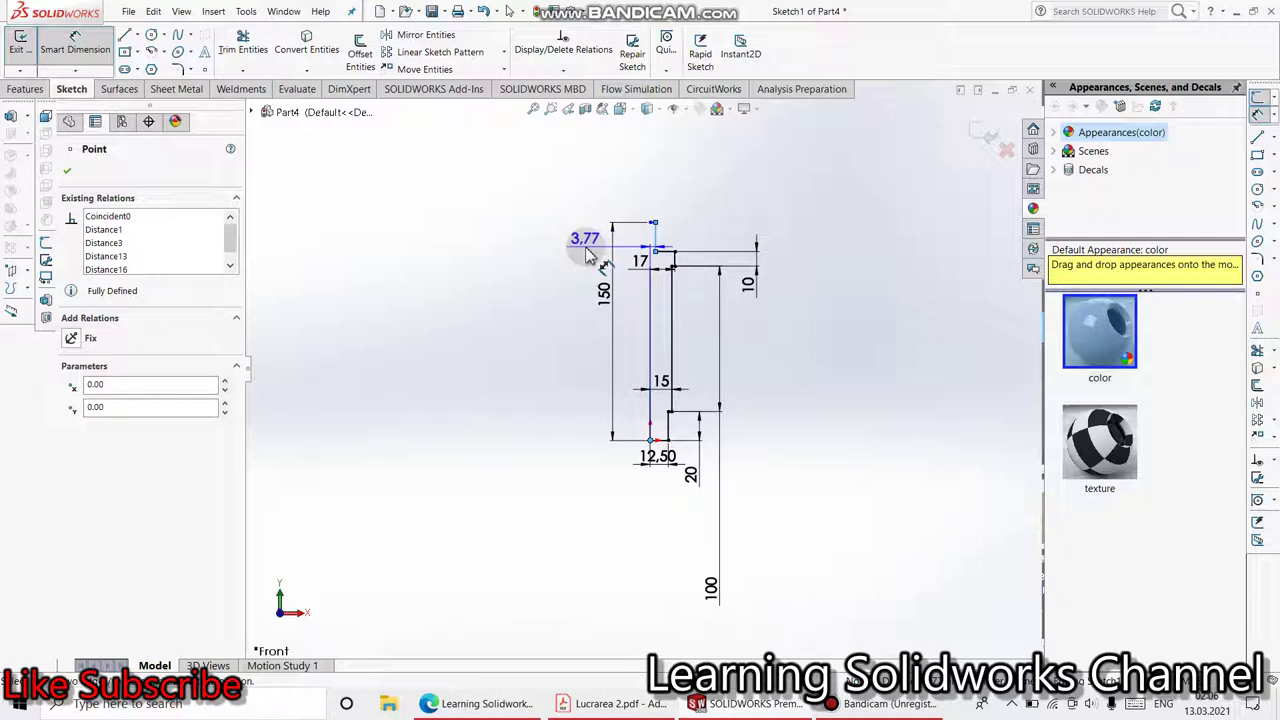
click(588, 255)
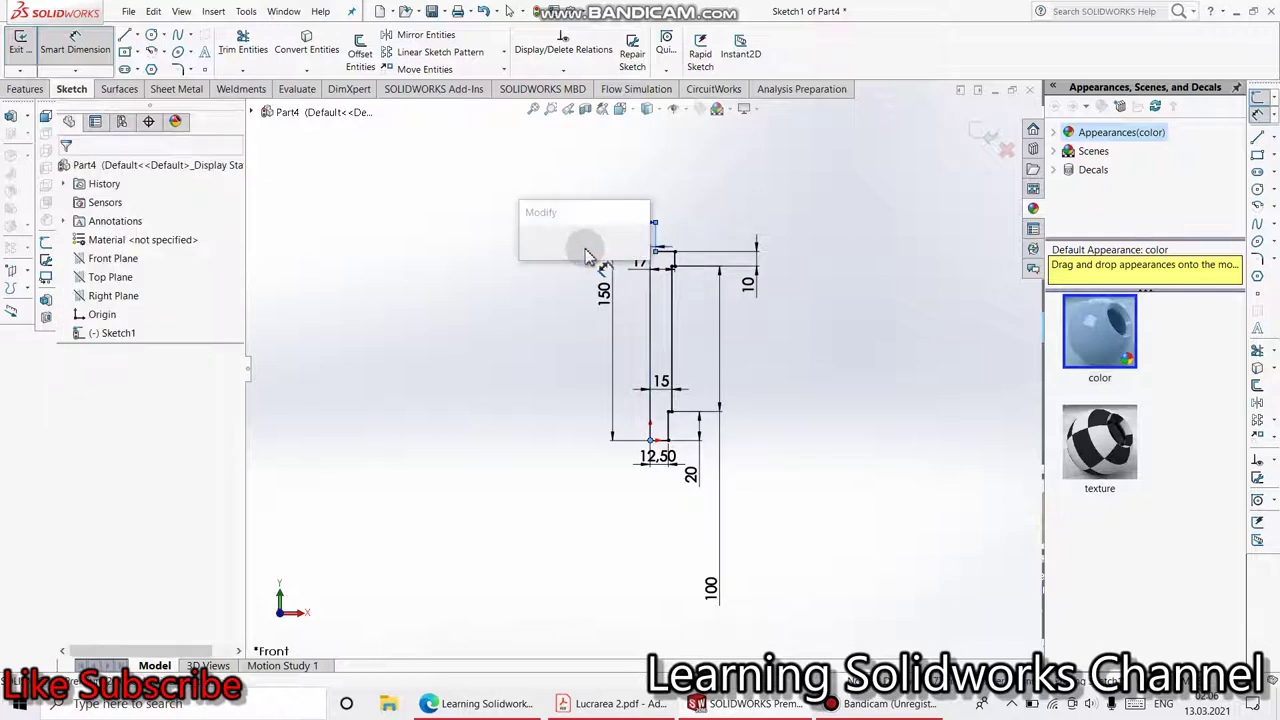
text(12.5)
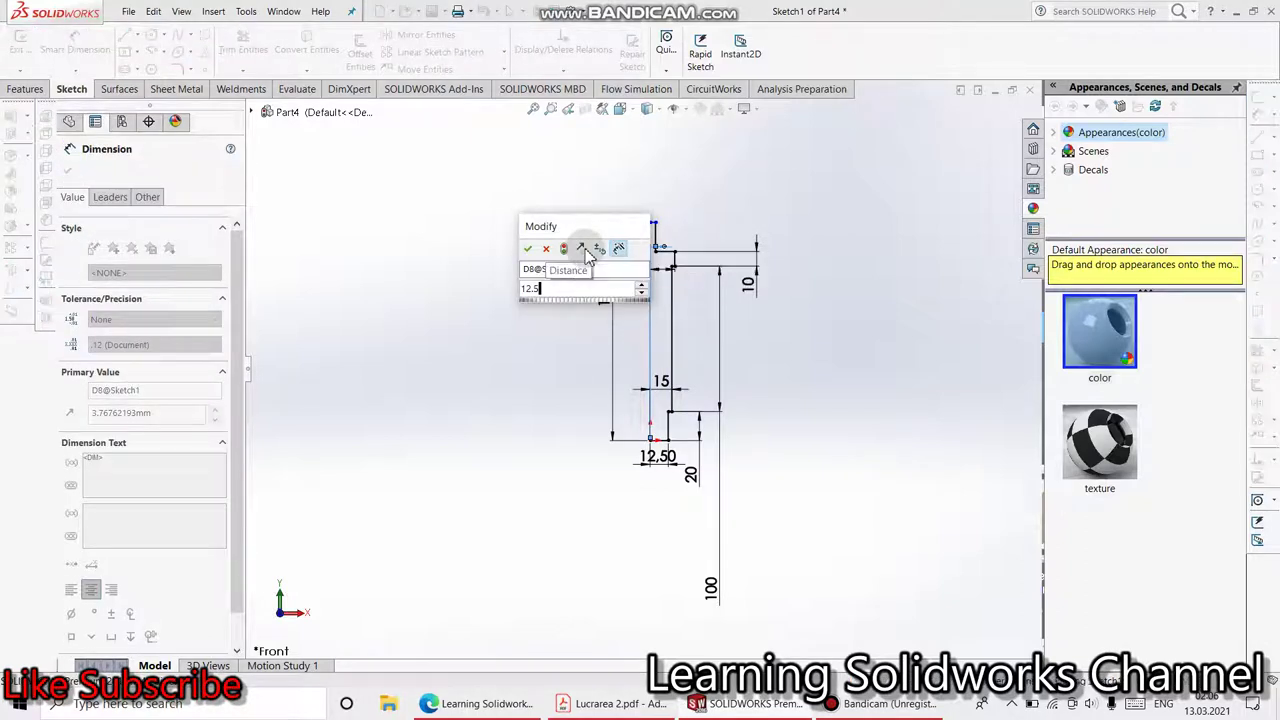
key(Return)
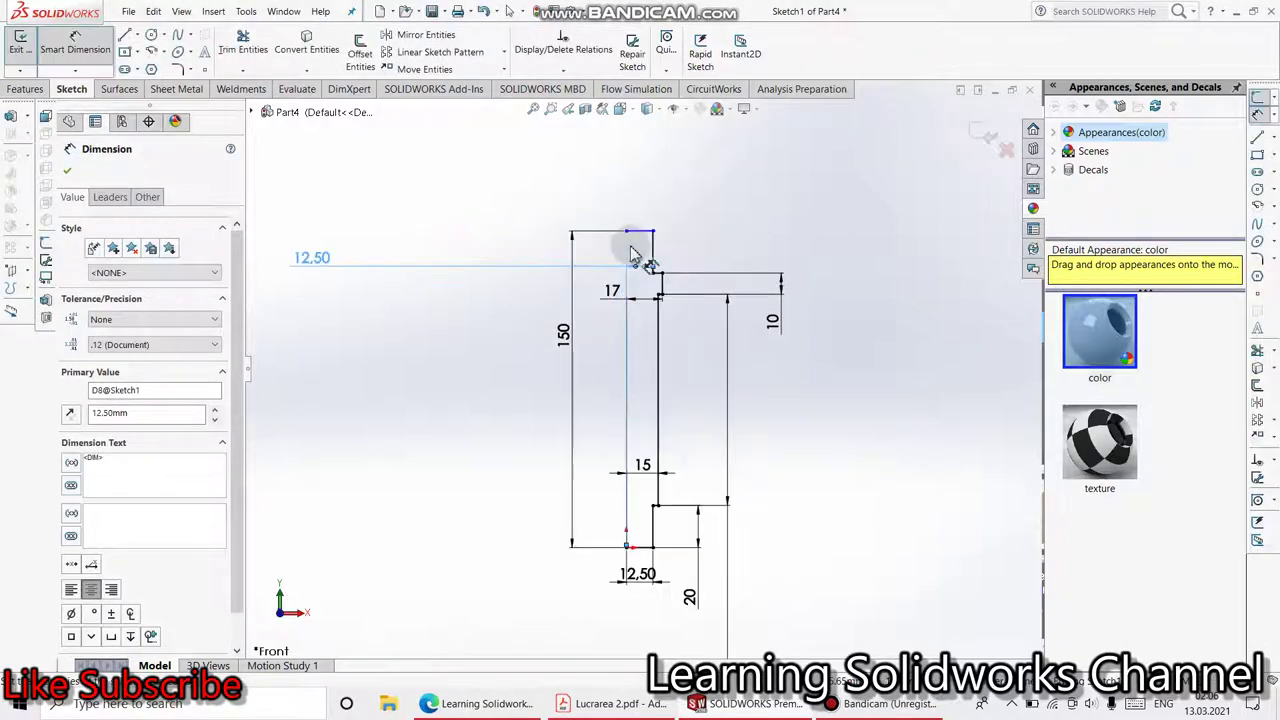
scroll(634, 251, down, 2)
scroll(563, 280, down, 2)
drag(313, 314, 448, 298)
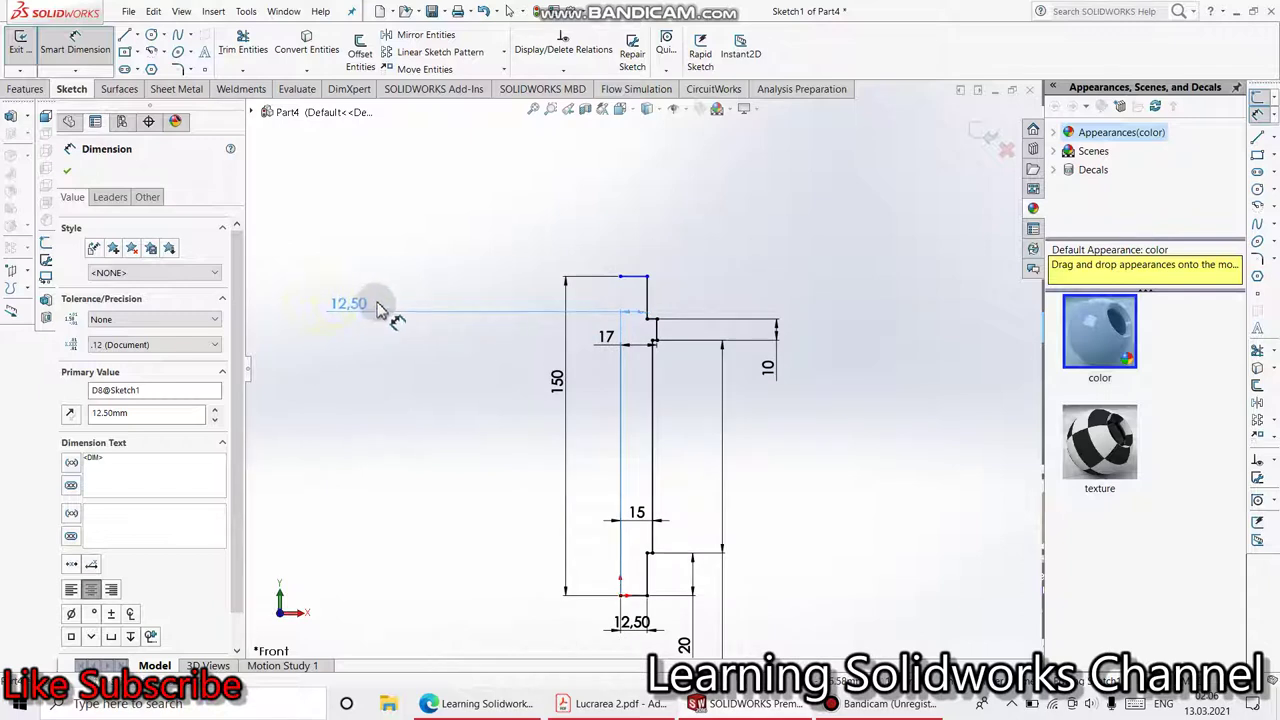
scroll(620, 292, down, 1)
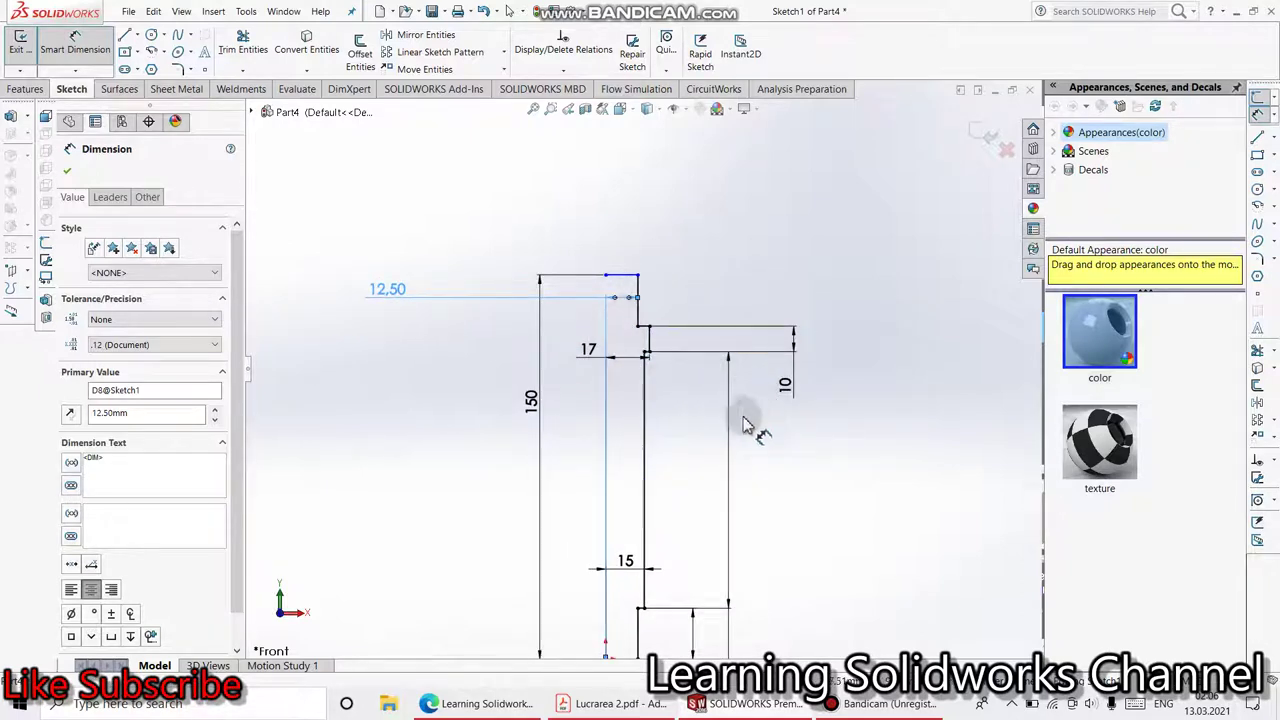
scroll(630, 428, up, 1)
scroll(617, 416, up, 1)
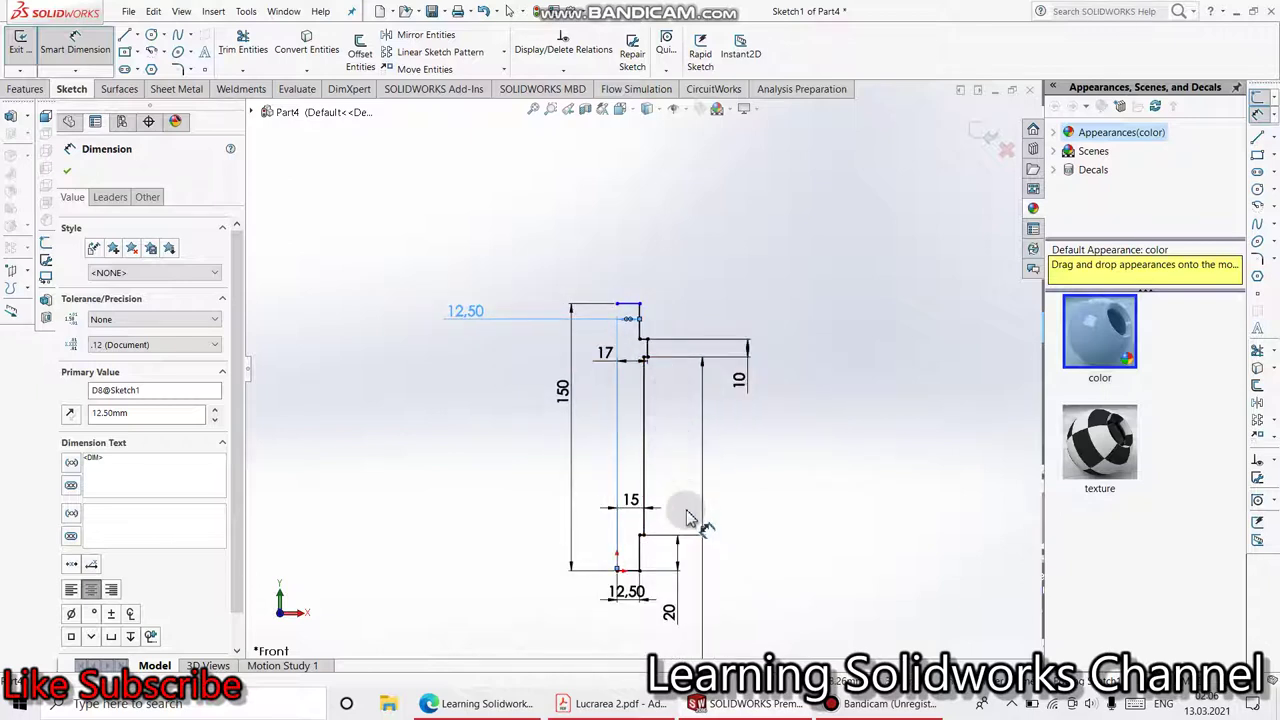
scroll(686, 514, up, 2)
scroll(660, 495, down, 1)
scroll(648, 455, down, 1)
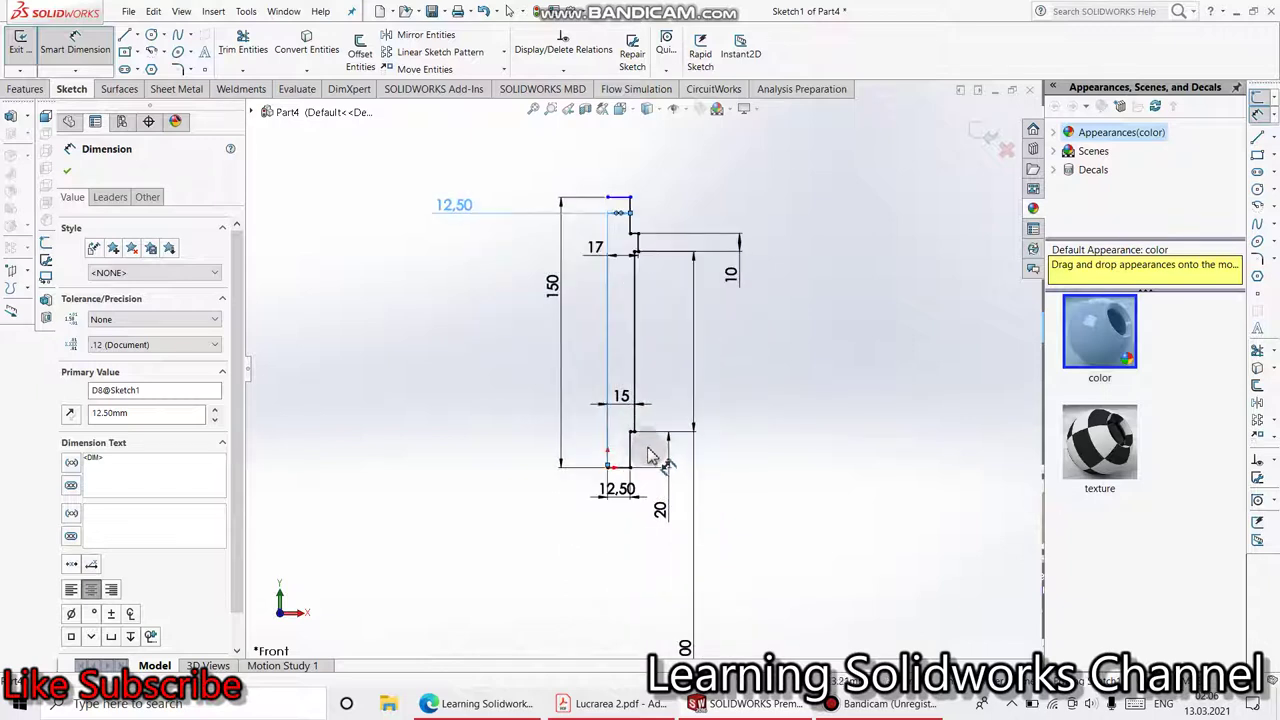
scroll(626, 435, up, 1)
scroll(591, 337, up, 1)
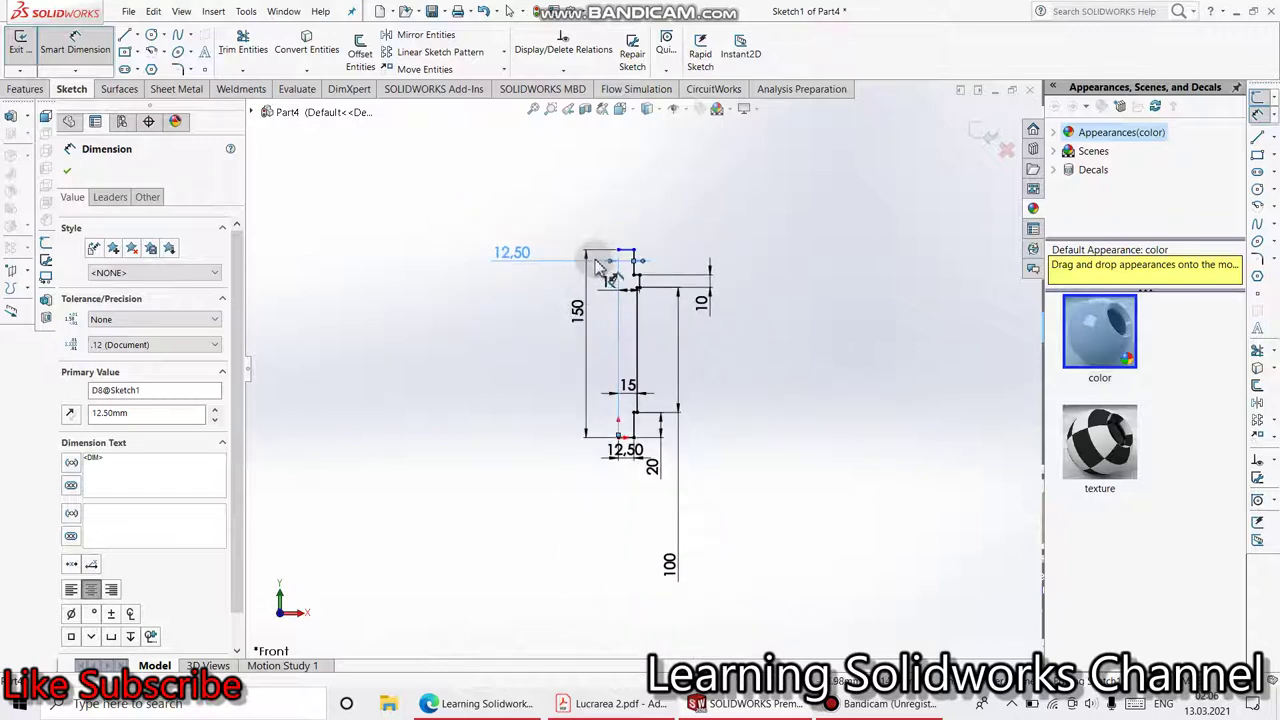
scroll(610, 265, down, 1)
scroll(630, 268, down, 1)
scroll(645, 280, down, 1)
scroll(650, 288, down, 1)
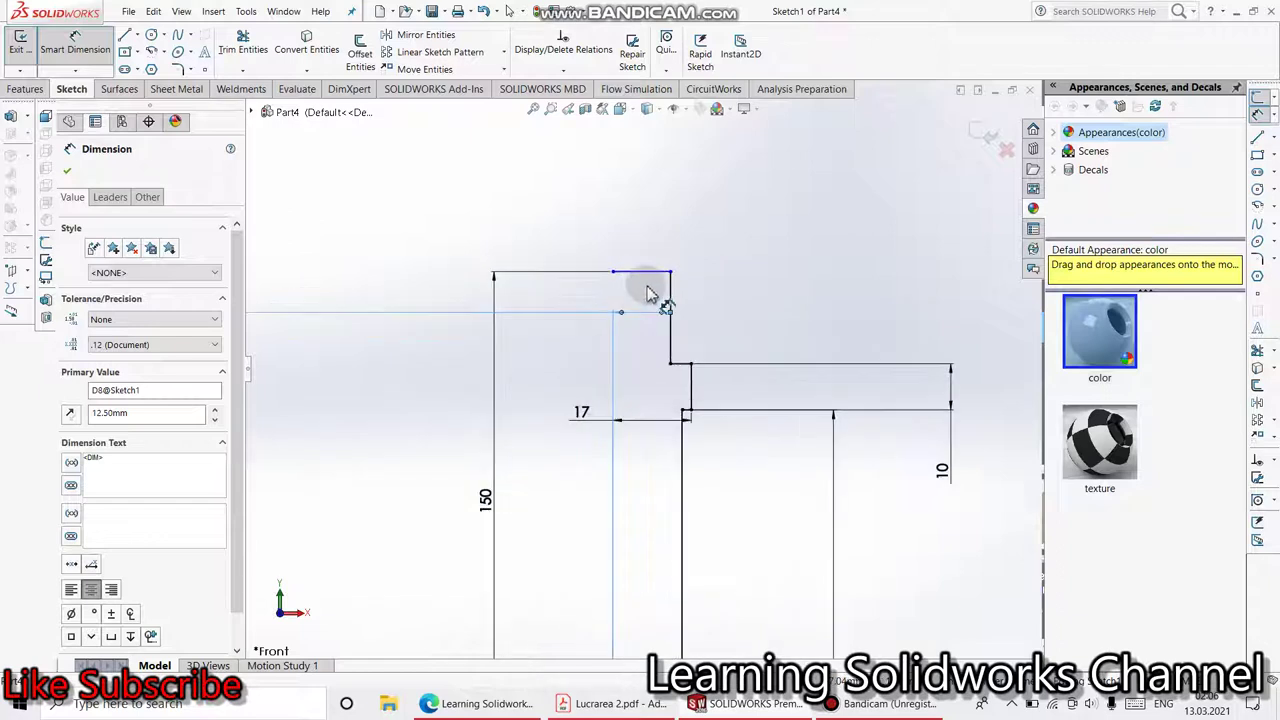
scroll(653, 294, down, 1)
scroll(655, 300, up, 2)
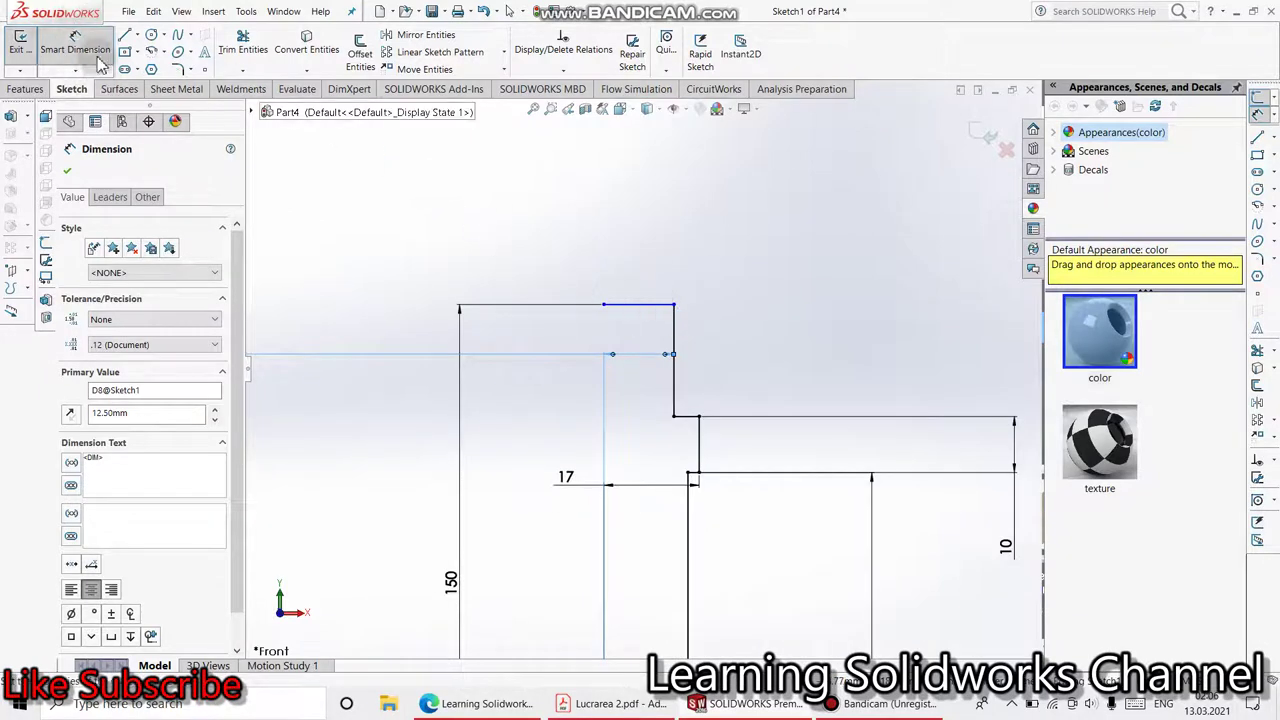
Sketch a small corner rectangle just below the profile's top edge at the upper right corner.
right_click(388, 200)
click(440, 238)
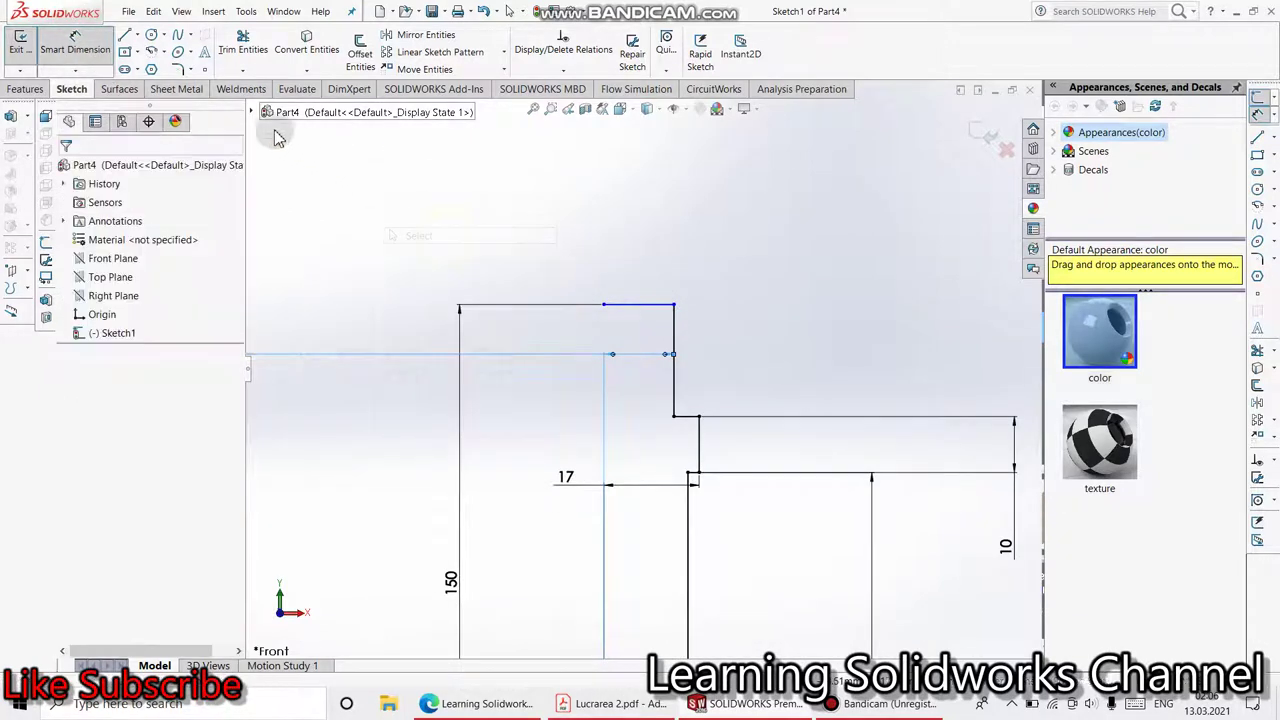
click(138, 55)
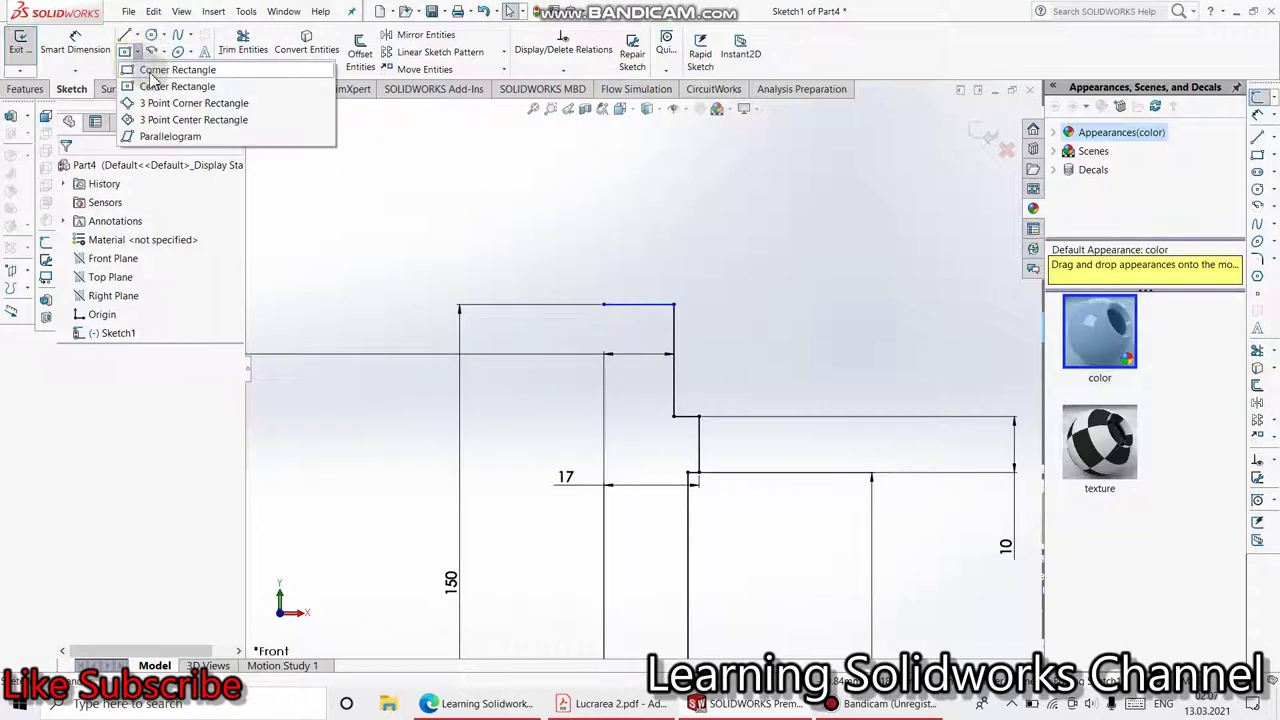
click(180, 68)
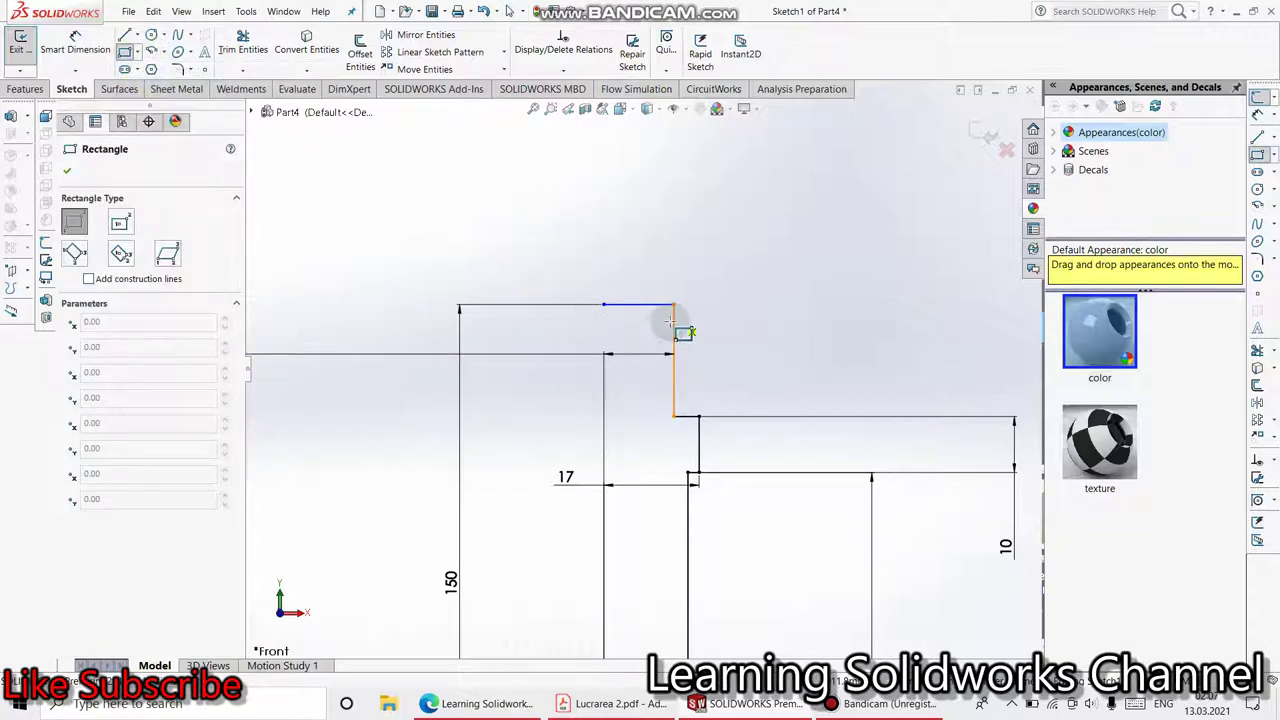
click(673, 318)
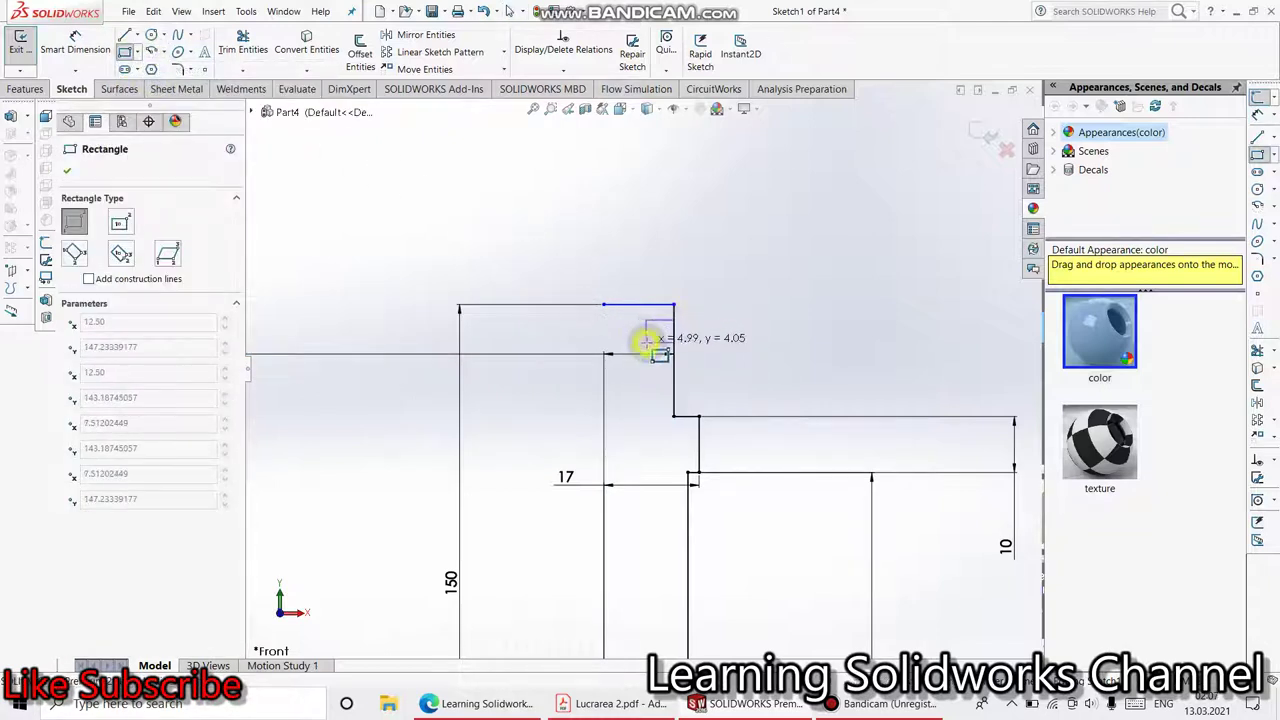
click(646, 342)
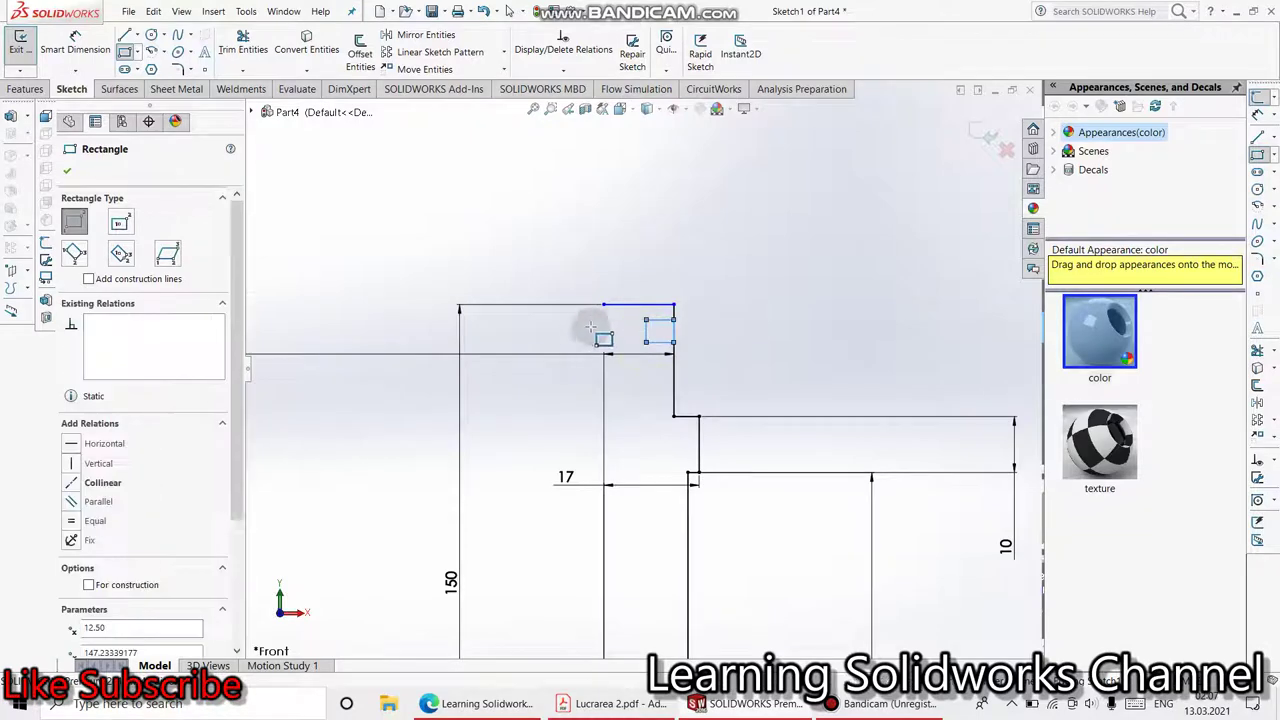
click(645, 712)
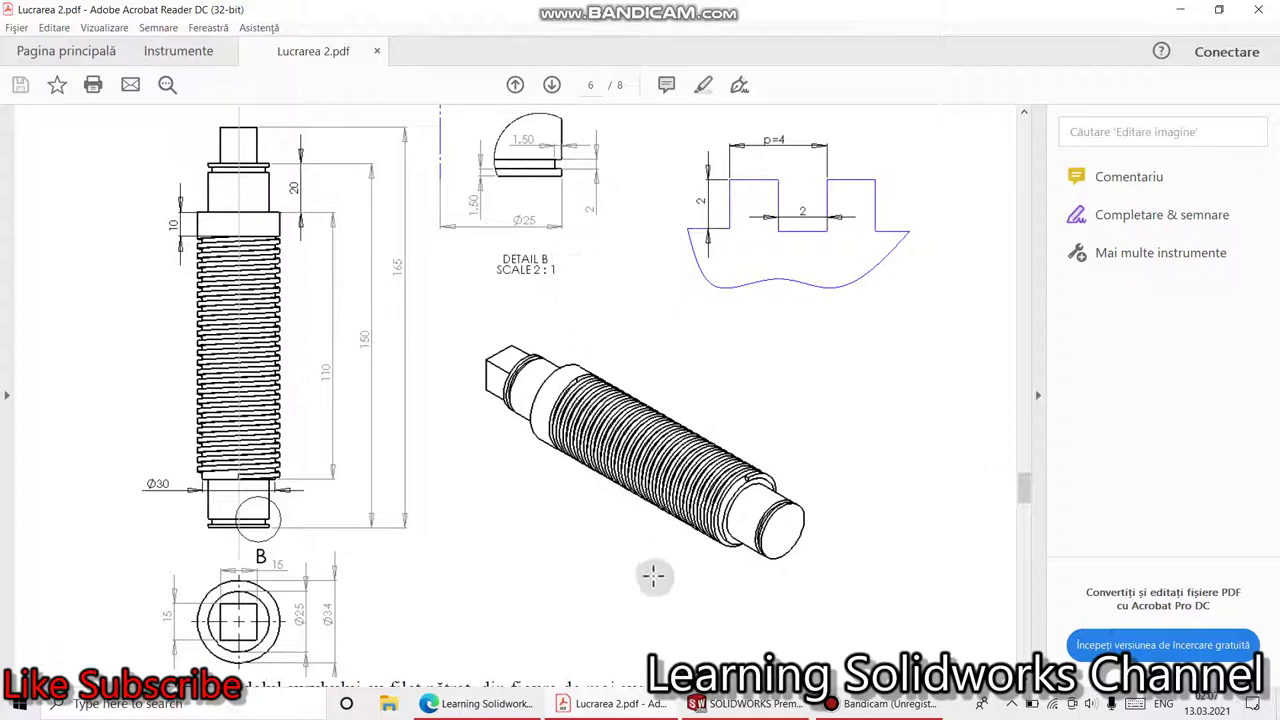
Return to SOLIDWORKS after checking the pitch 4, depth 2 thread detail in Lucrarea 2.pdf.
click(750, 703)
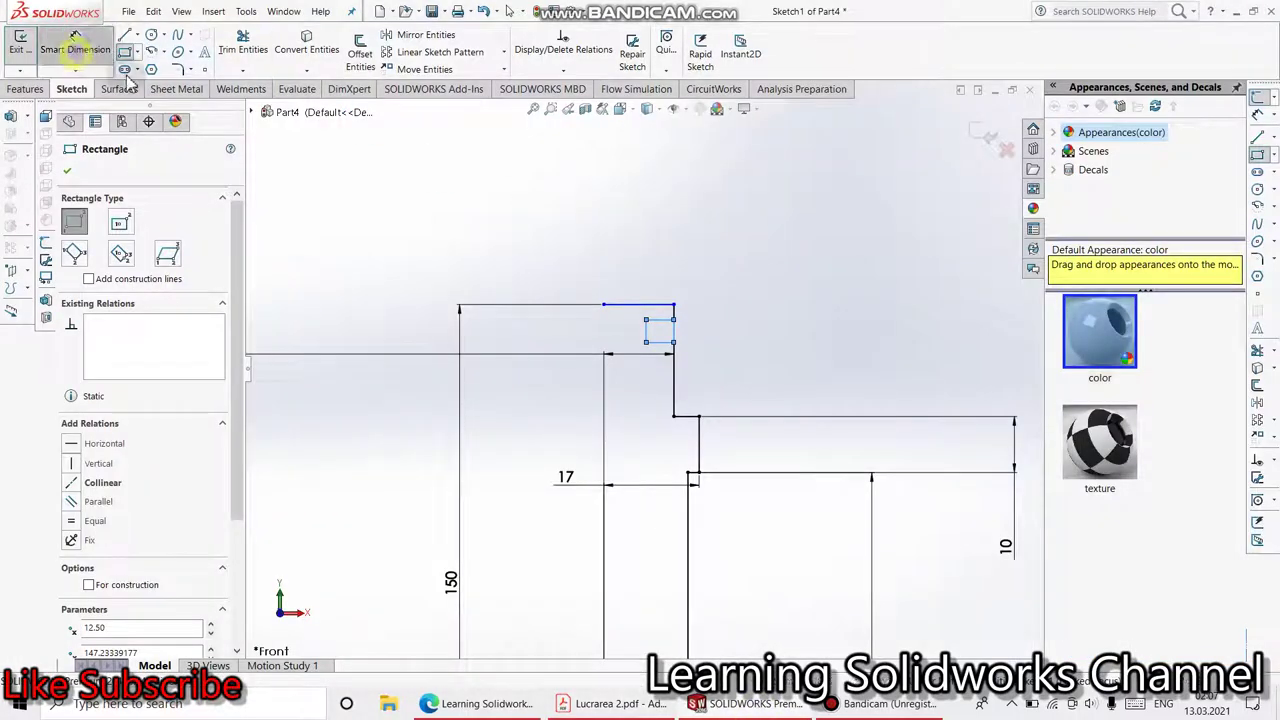
Offset the small rectangle 1.5 below the profile's top edge and give it height 2.
click(662, 319)
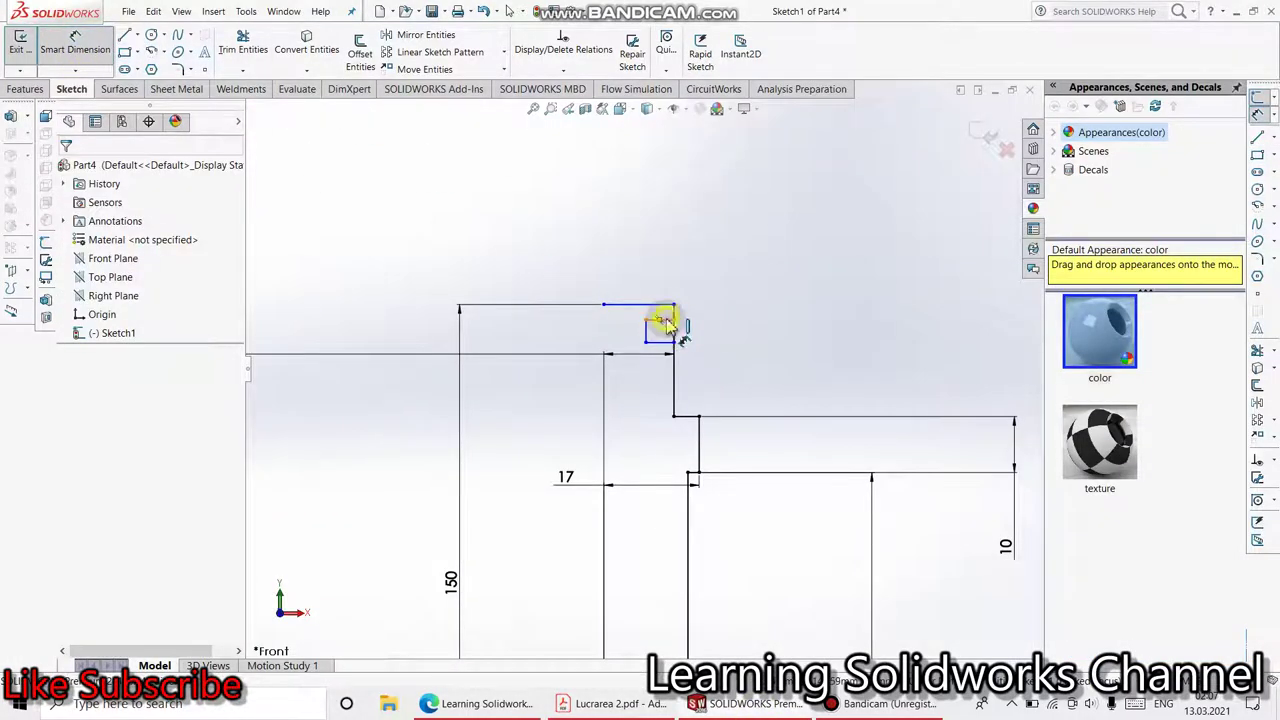
click(665, 304)
click(702, 255)
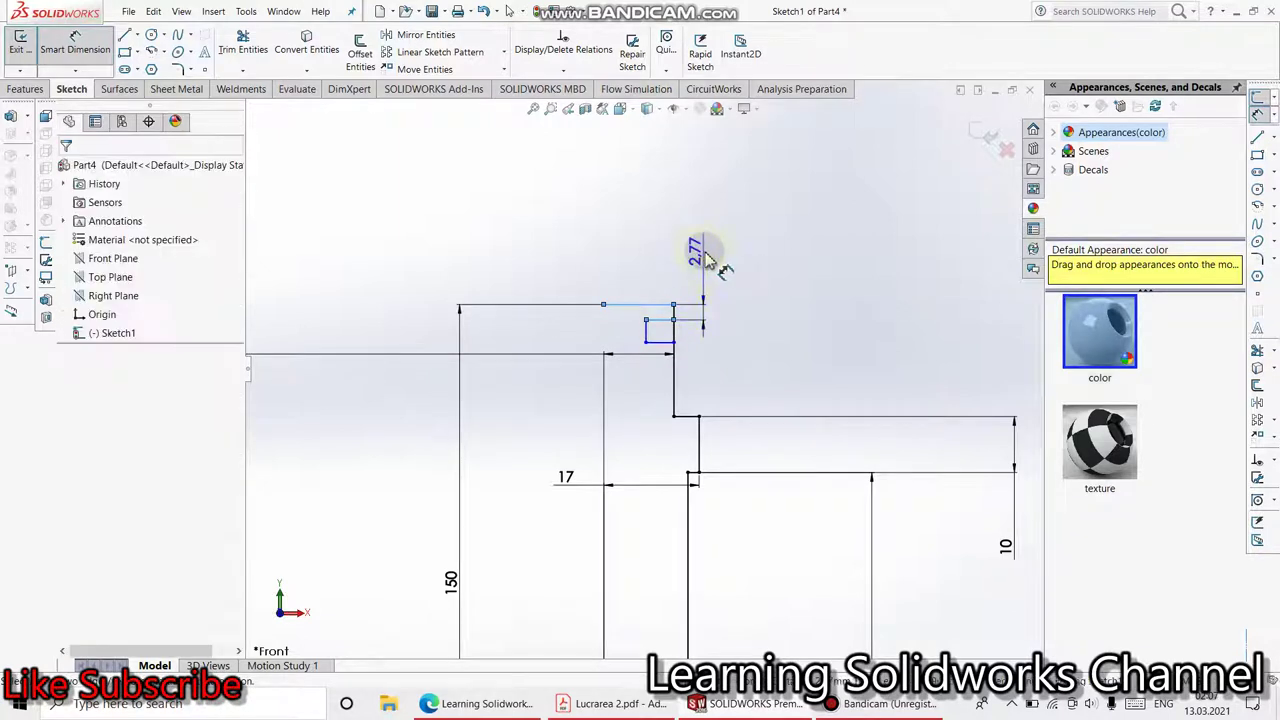
text(1.5)
key(Return)
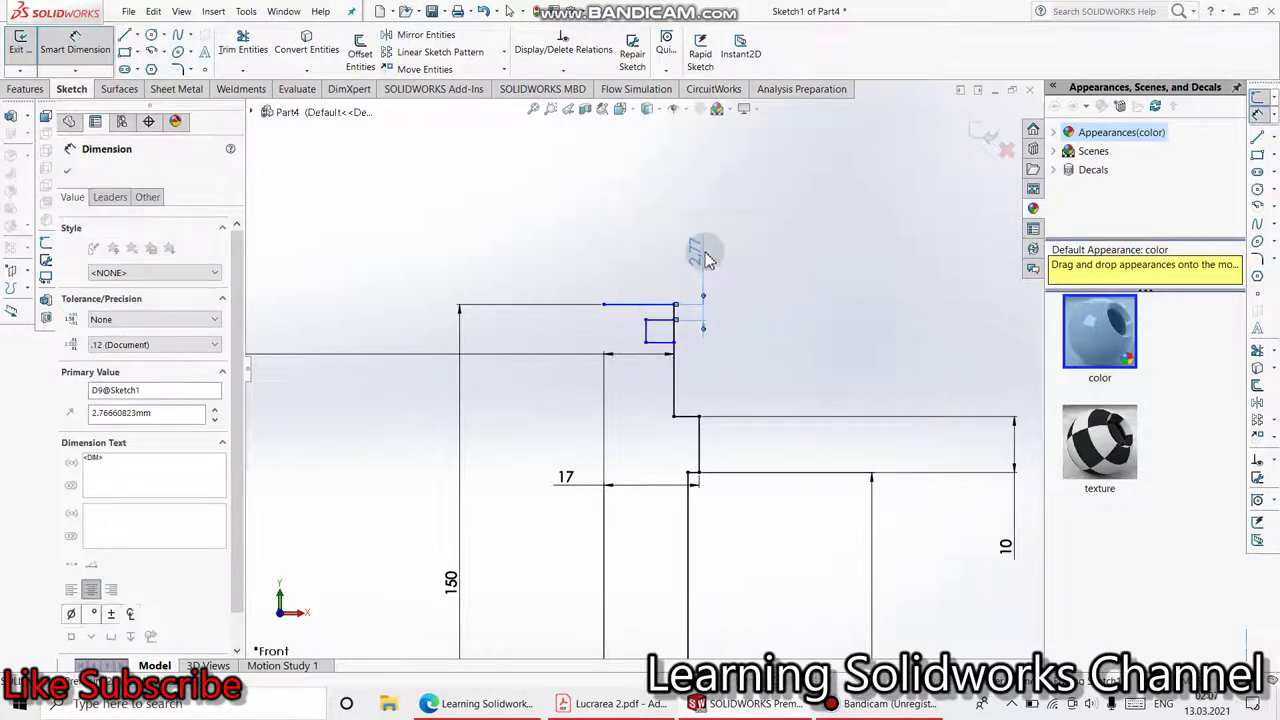
click(674, 325)
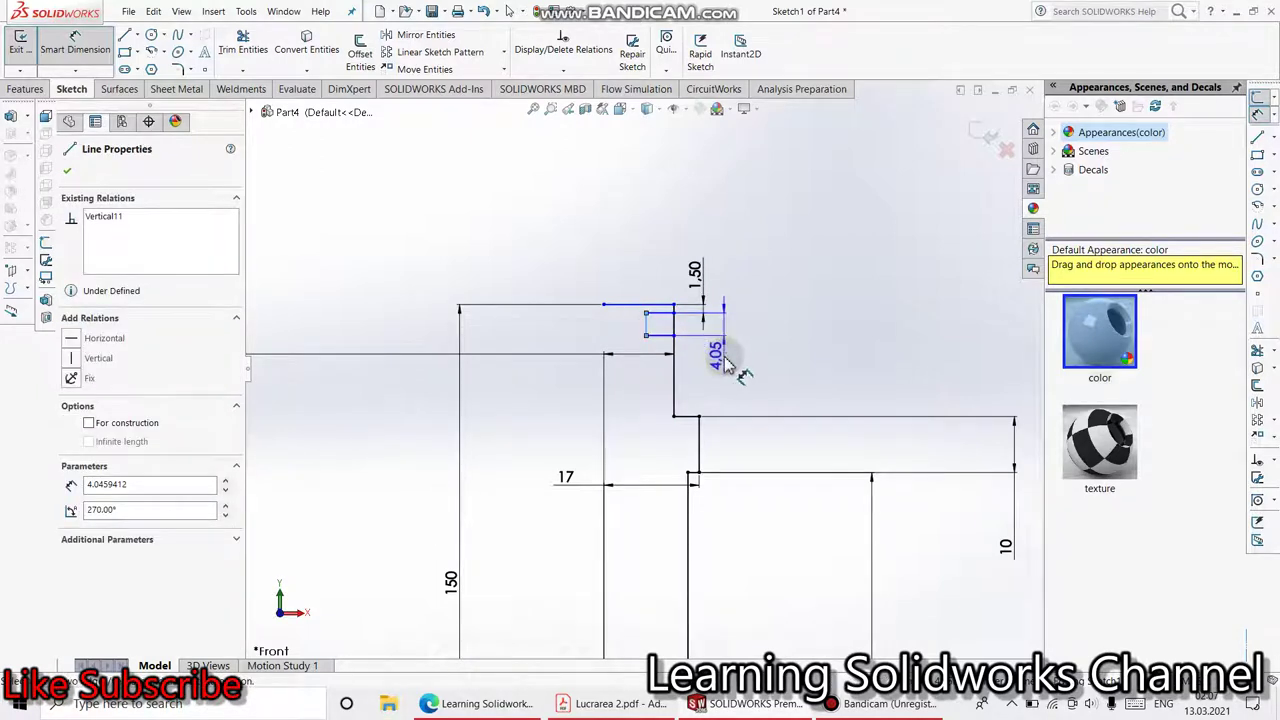
click(727, 366)
key(Return)
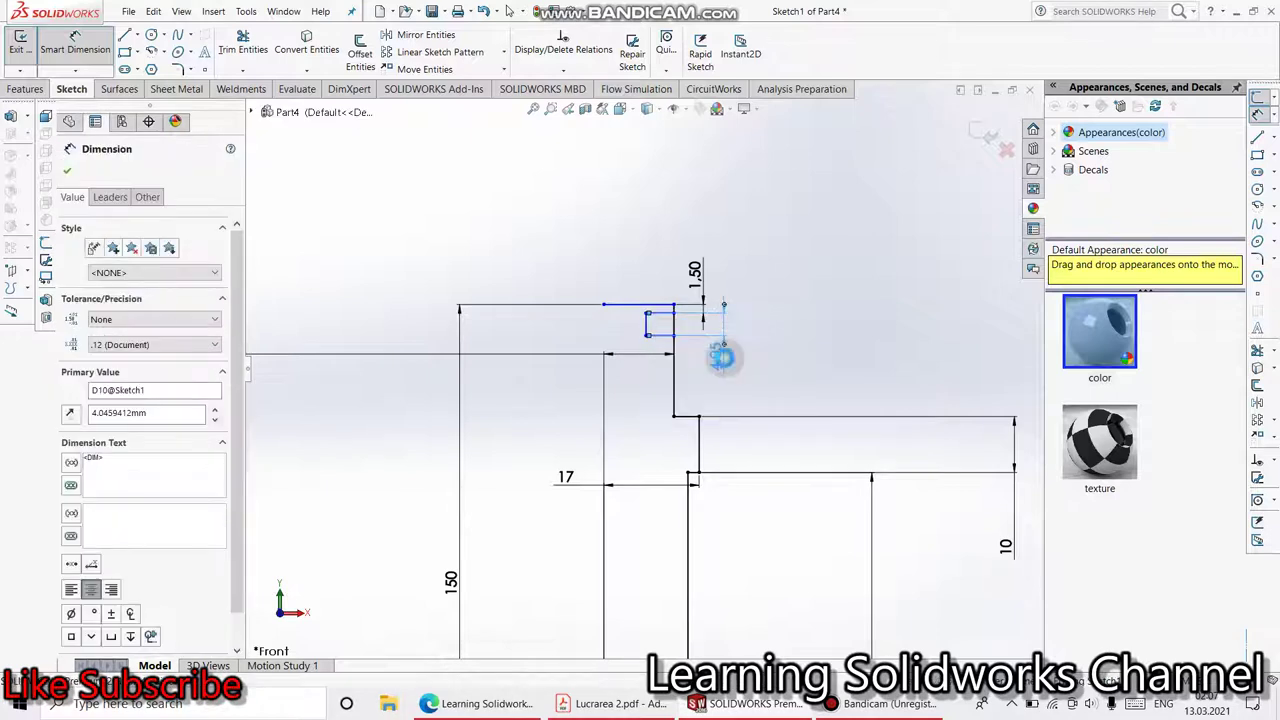
Set the small rectangle's width to 1.5.
click(666, 334)
click(605, 278)
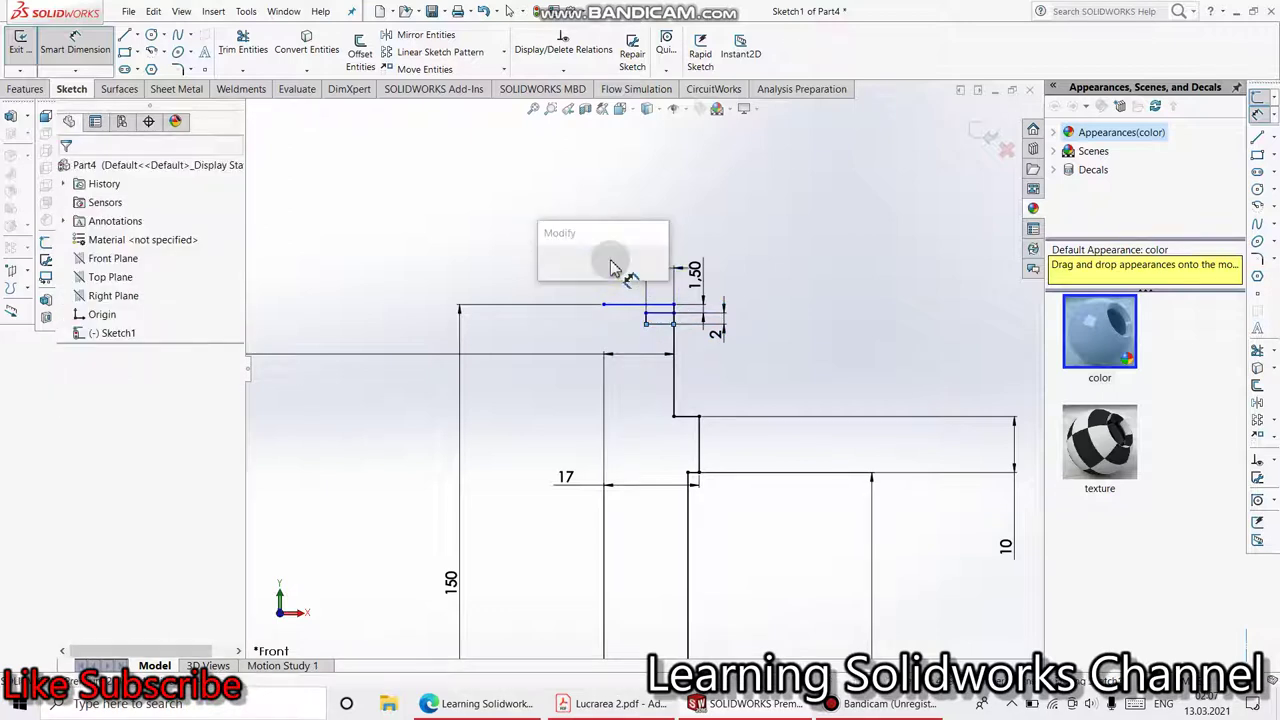
text(1.5)
key(Return)
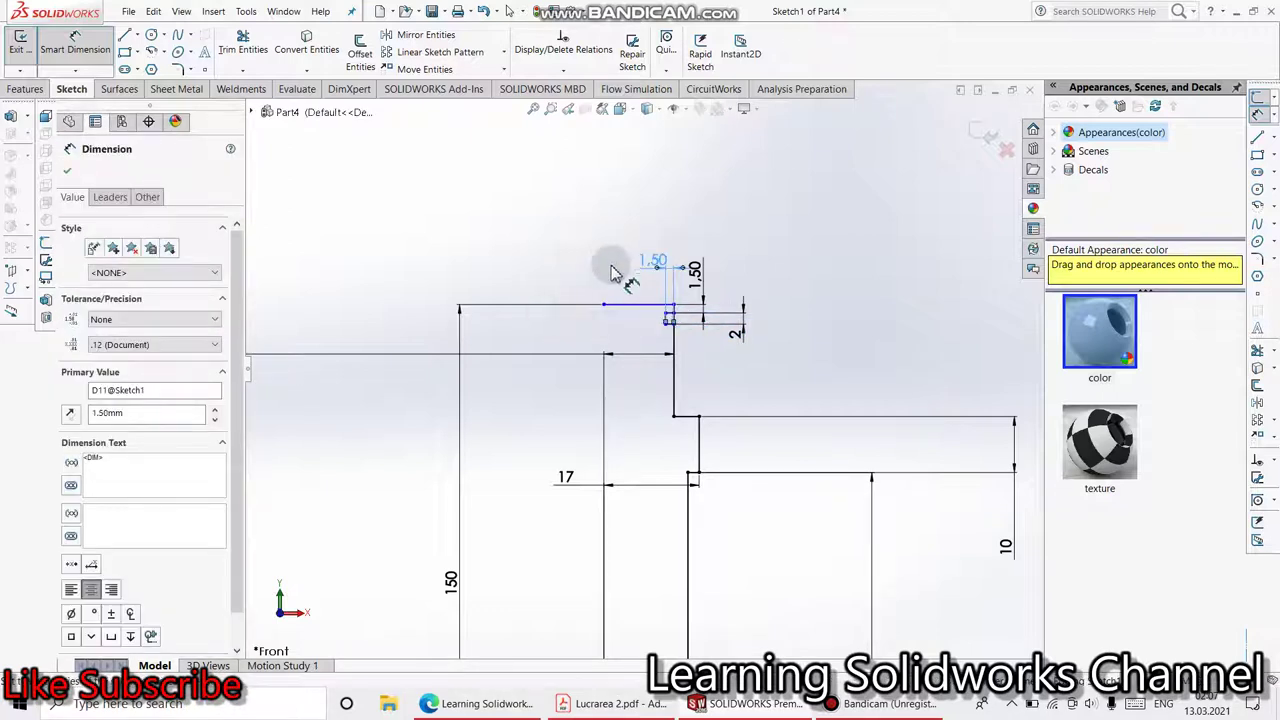
scroll(672, 315, down, 2)
scroll(692, 302, down, 2)
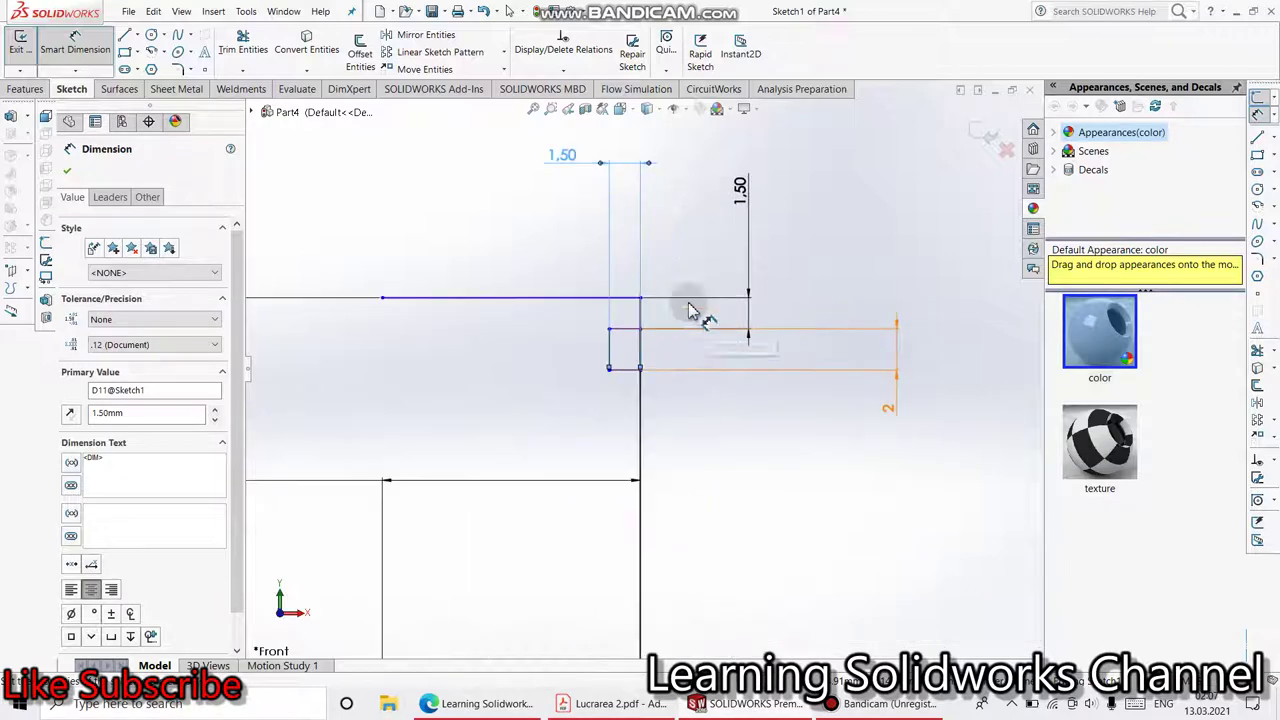
click(236, 48)
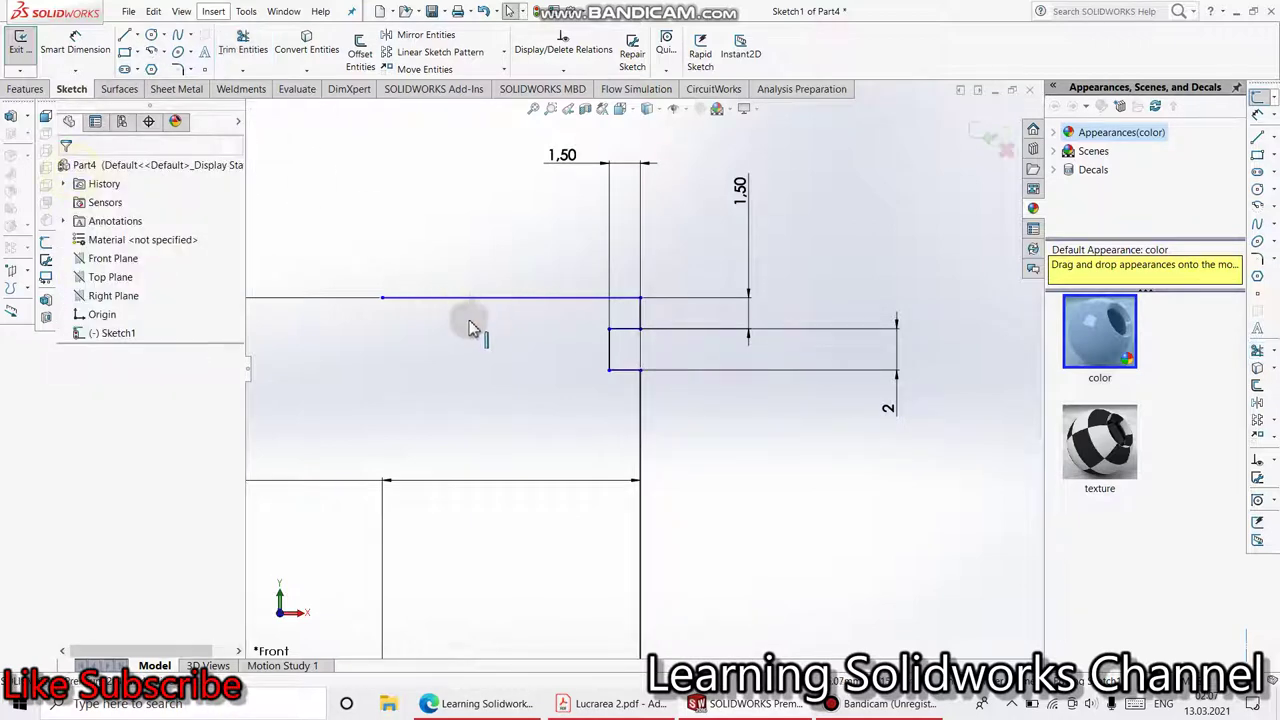
Sketch a second small rectangle just above the profile's bottom line at the lower step.
scroll(466, 323, up, 2)
scroll(563, 391, up, 2)
scroll(603, 486, up, 2)
scroll(623, 575, up, 1)
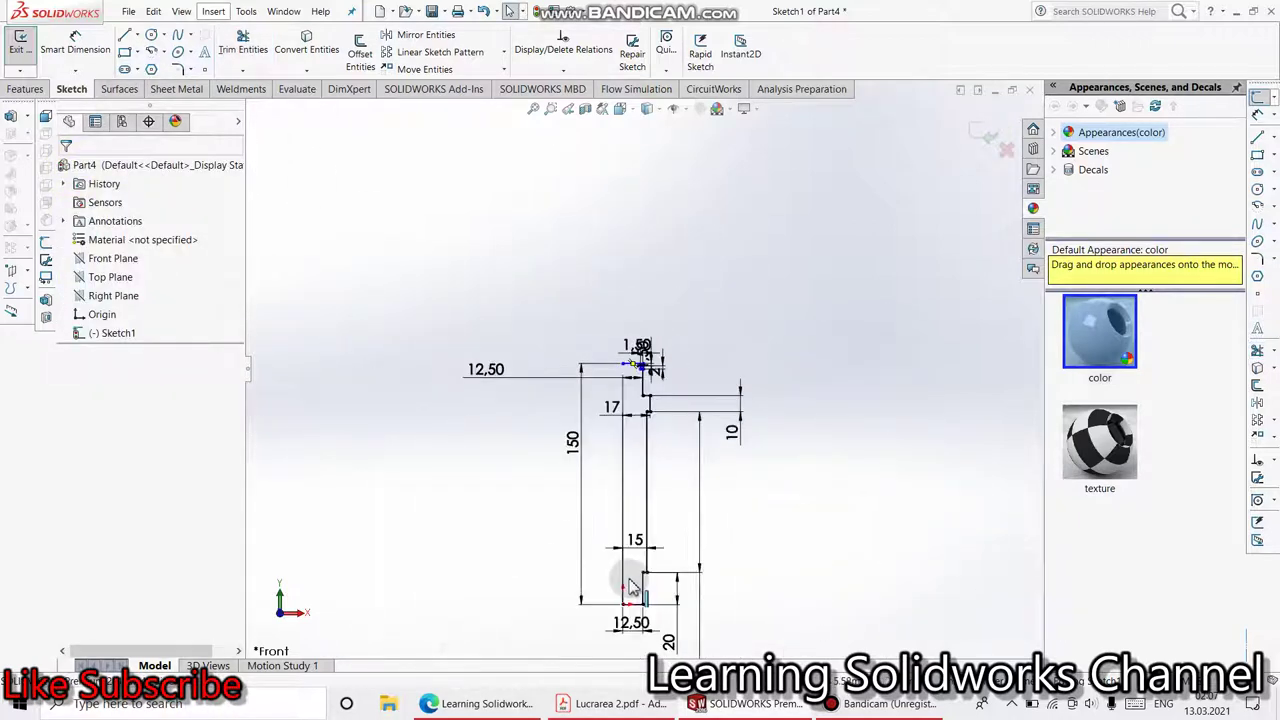
scroll(650, 550, up, 2)
scroll(654, 510, up, 1)
scroll(645, 420, down, 4)
scroll(643, 395, down, 3)
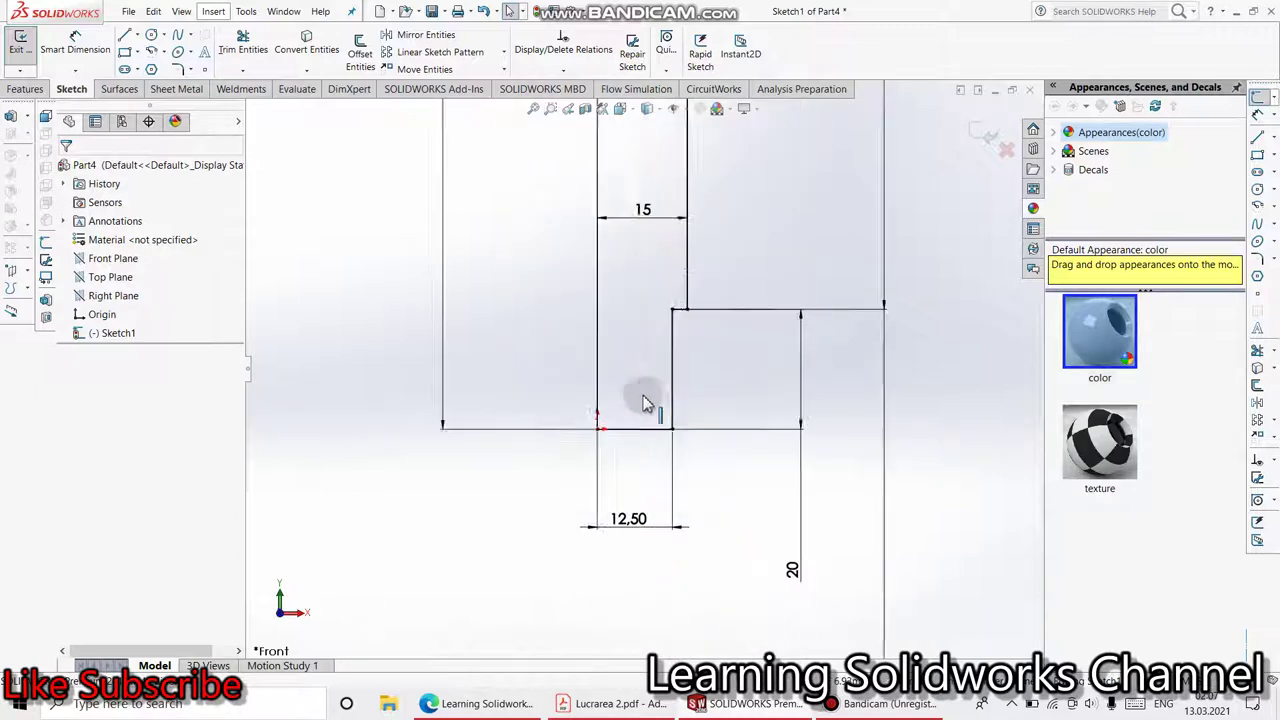
scroll(650, 402, down, 2)
scroll(655, 405, down, 2)
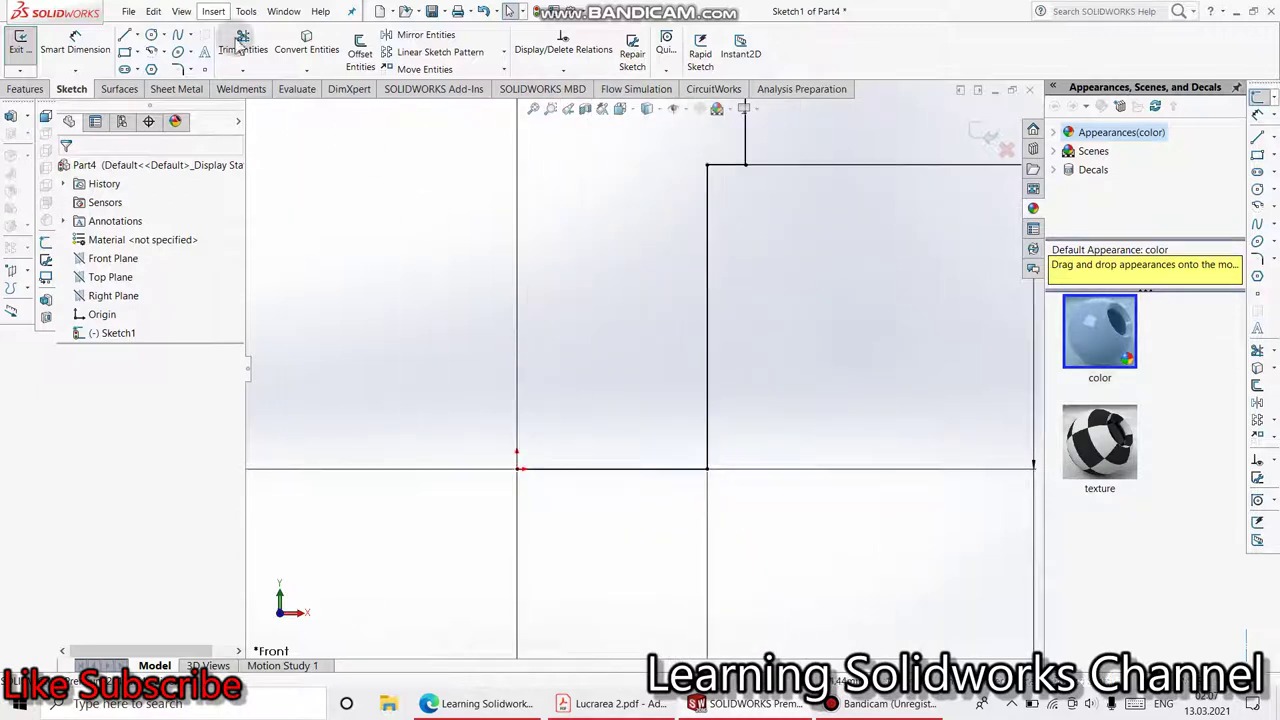
click(124, 54)
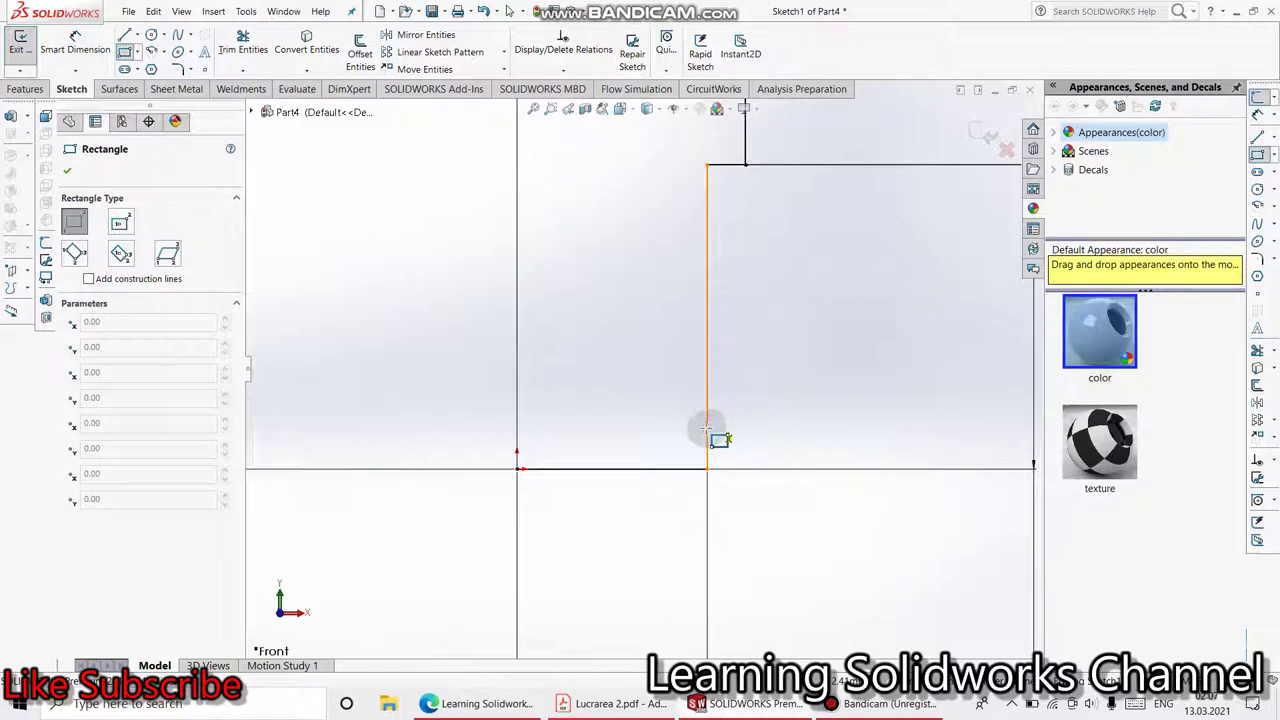
click(707, 430)
click(685, 450)
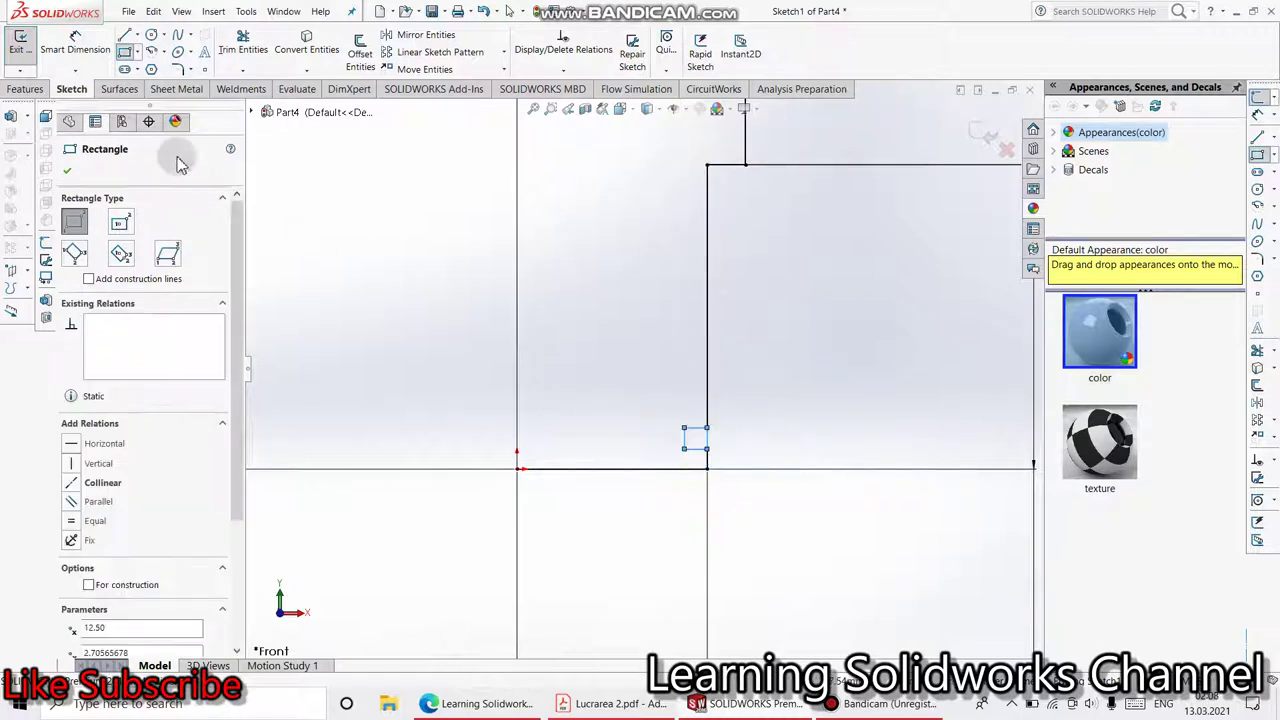
Dimension the second rectangle with height 2 and width 1.50.
click(75, 45)
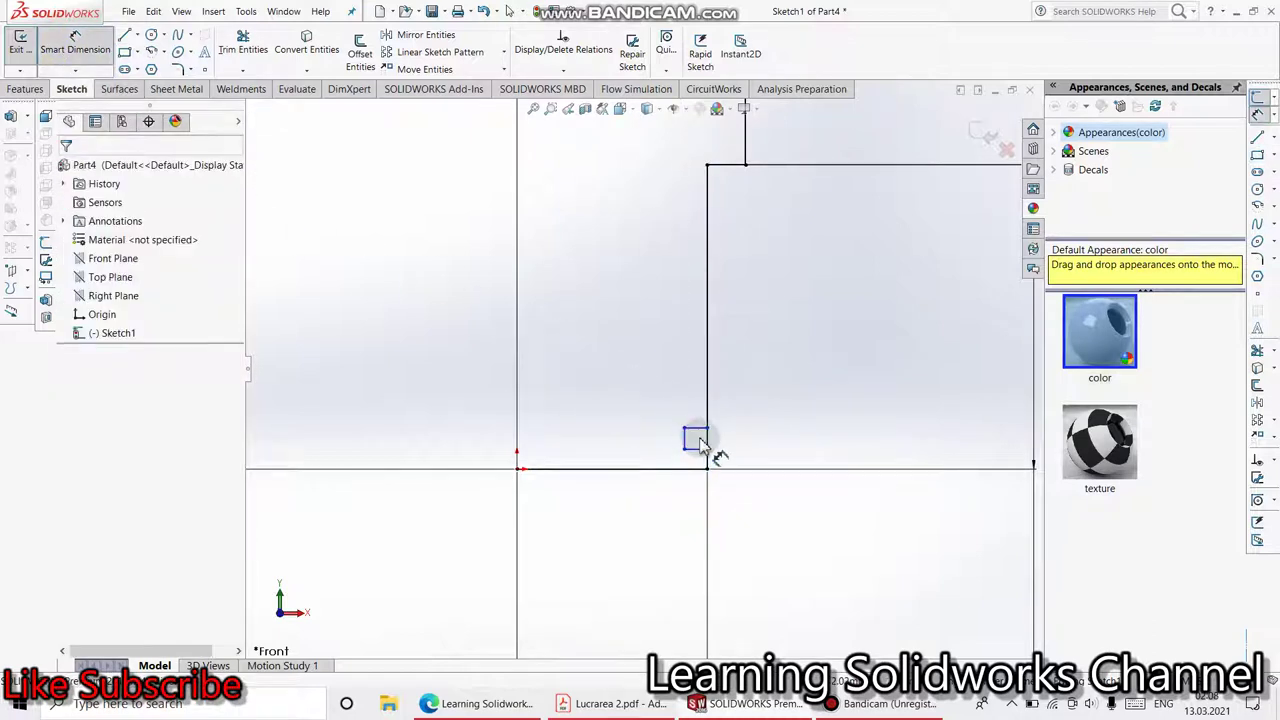
click(695, 440)
click(706, 441)
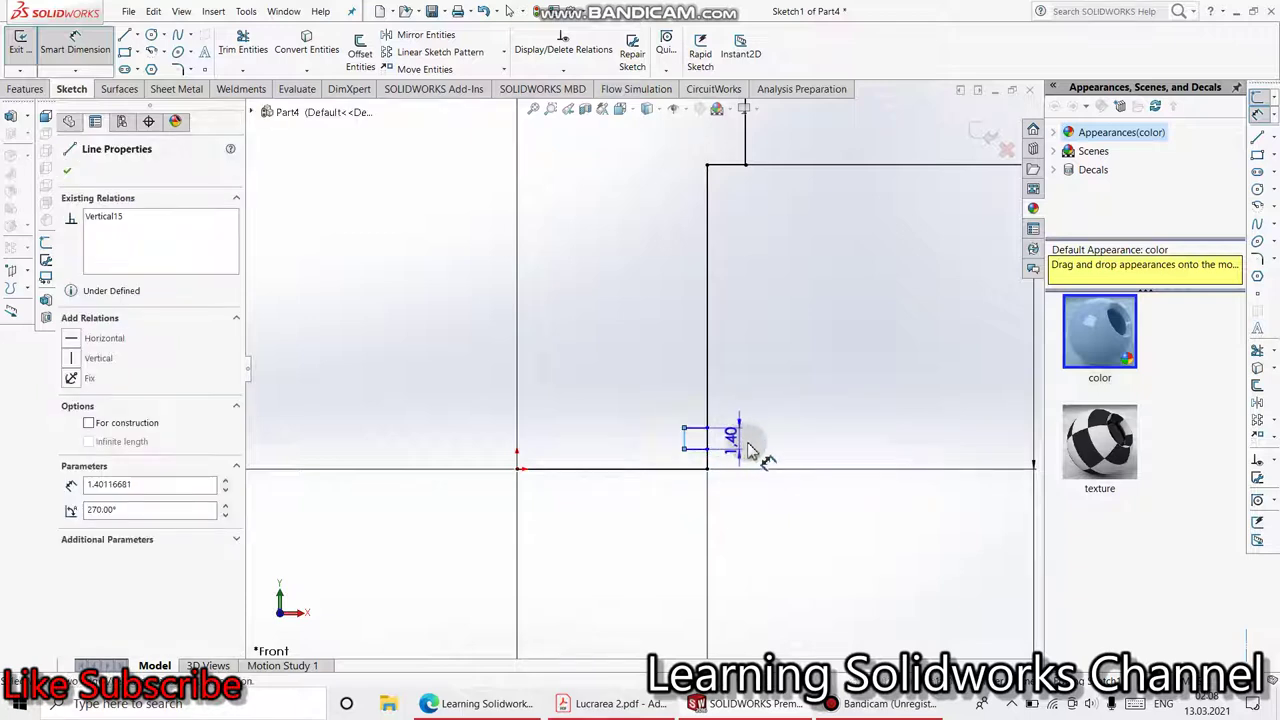
click(758, 455)
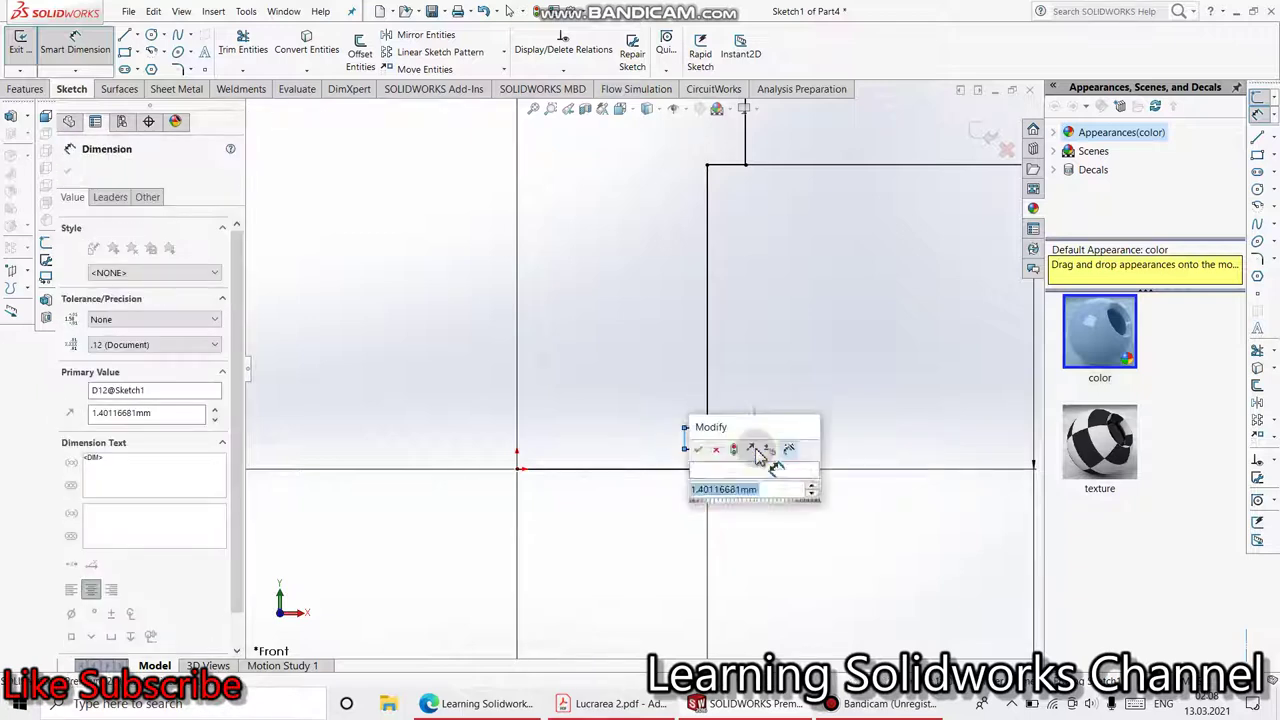
text(2)
key(Escape)
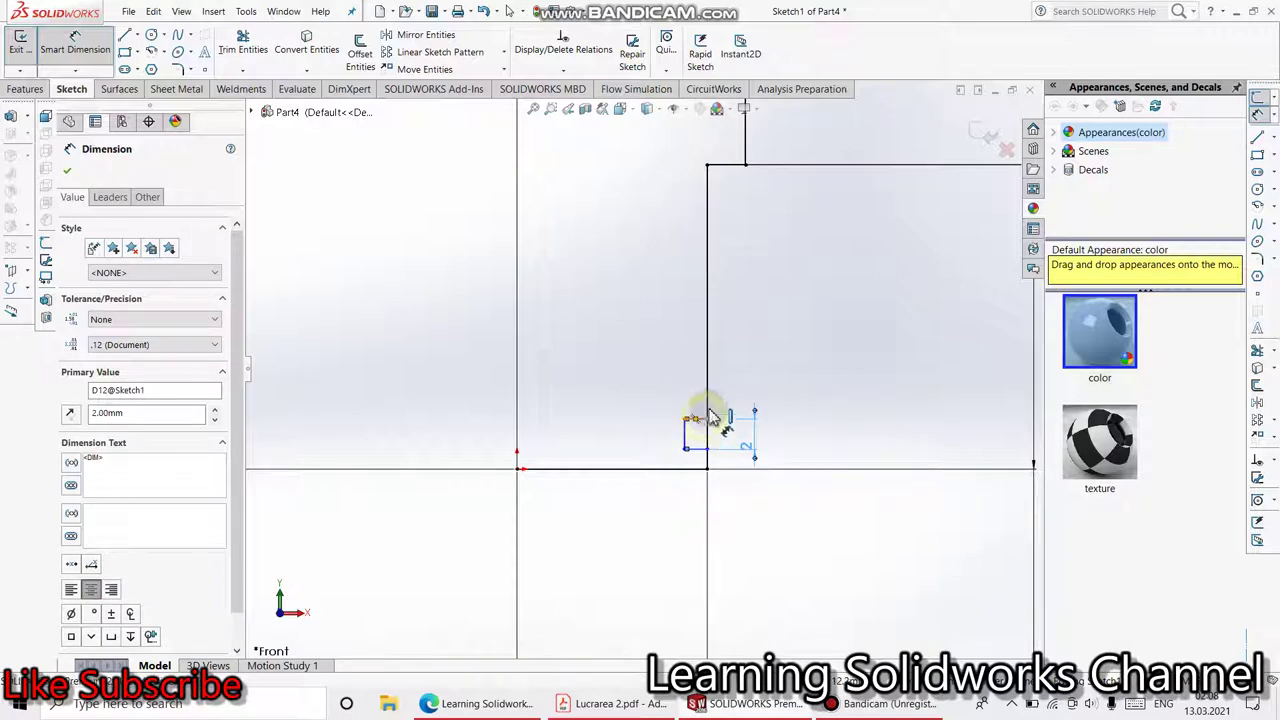
click(710, 418)
click(798, 432)
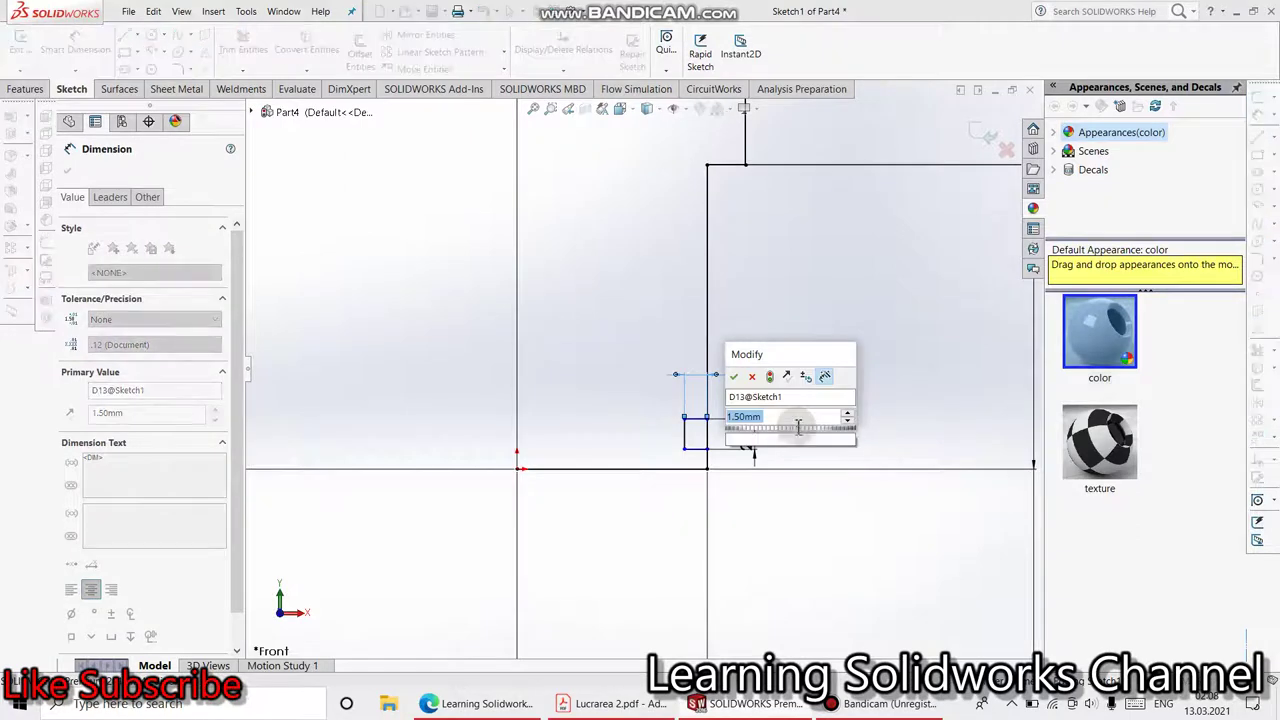
text(1)
key(Return)
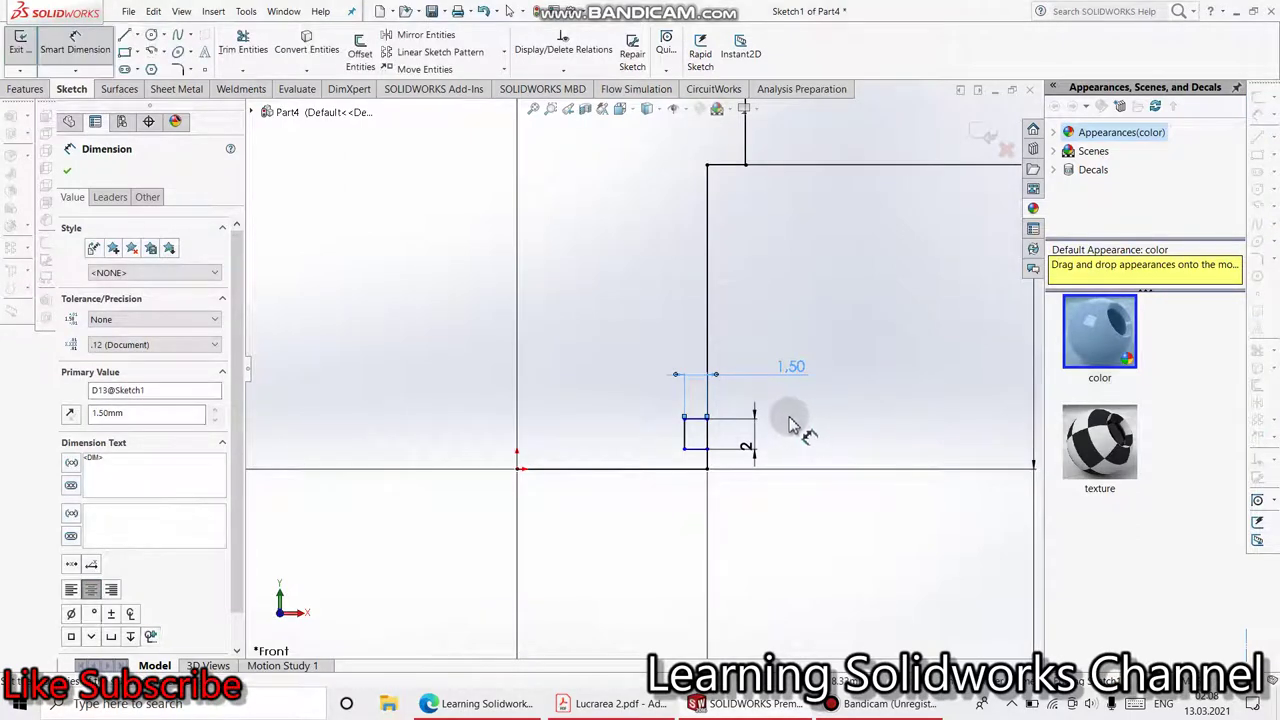
Offset the second rectangle 1.5 from the profile's bottom line.
click(702, 449)
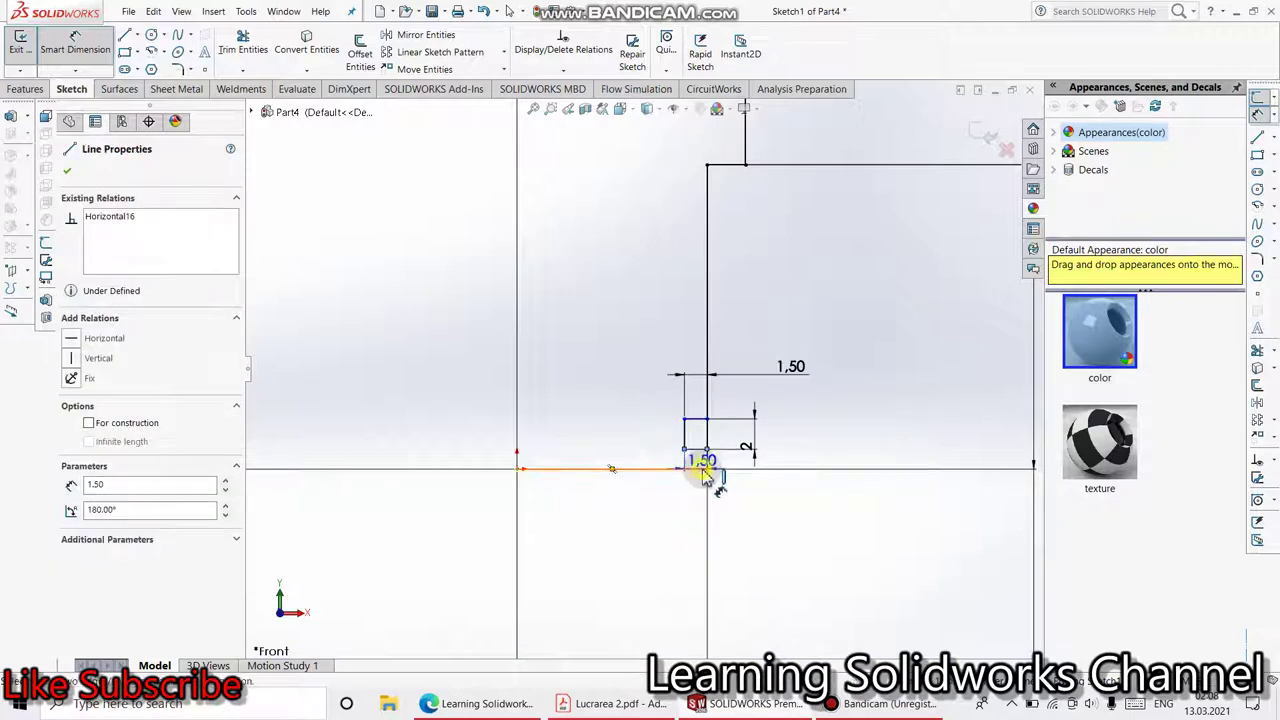
click(703, 470)
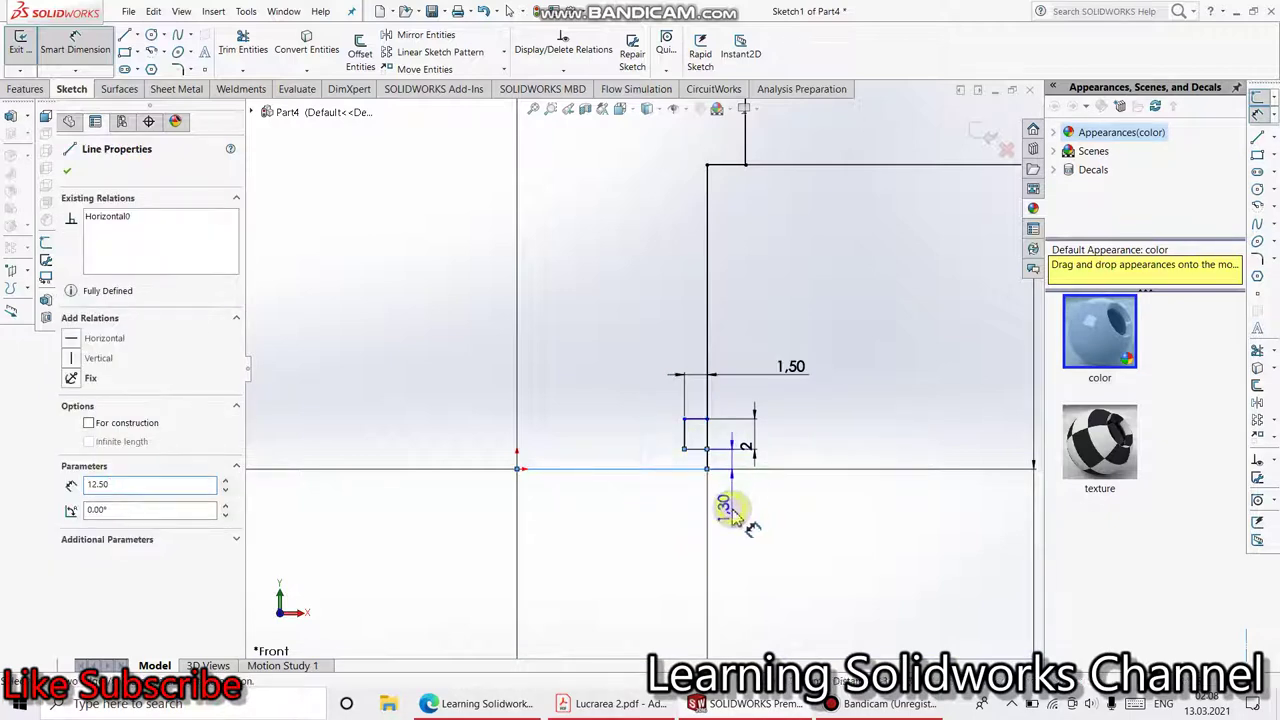
click(733, 514)
text(1.5)
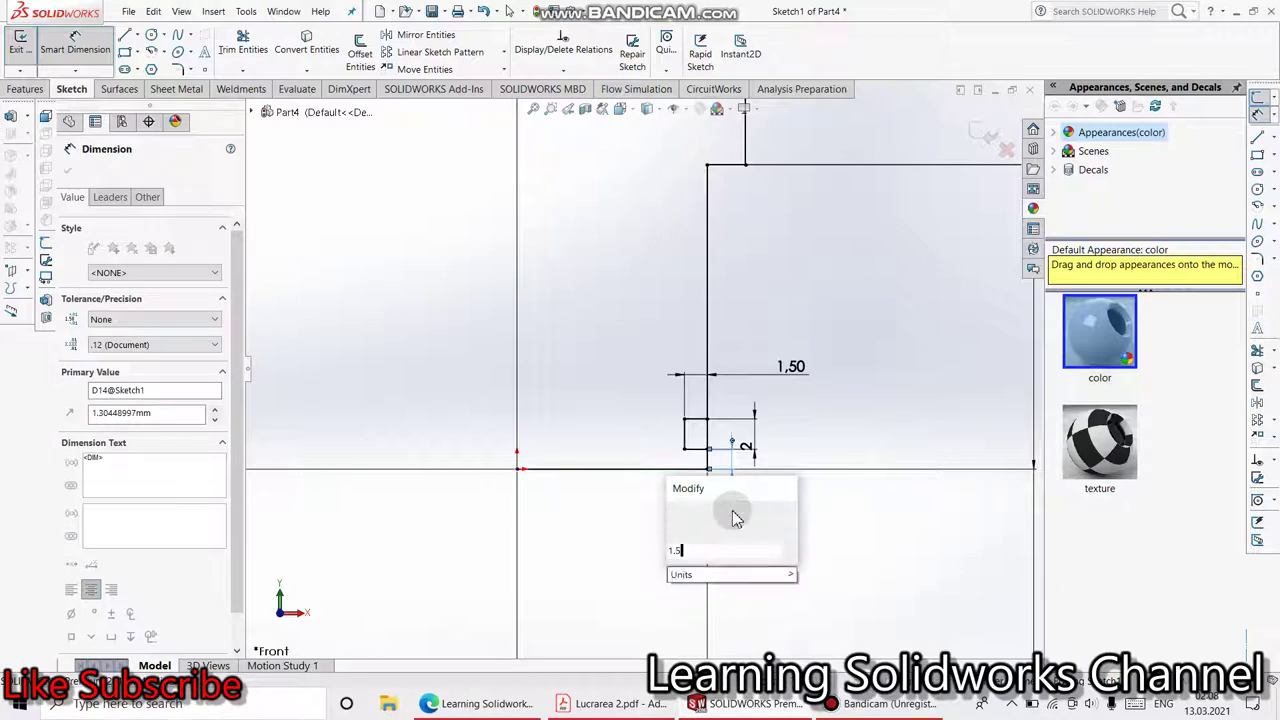
key(Return)
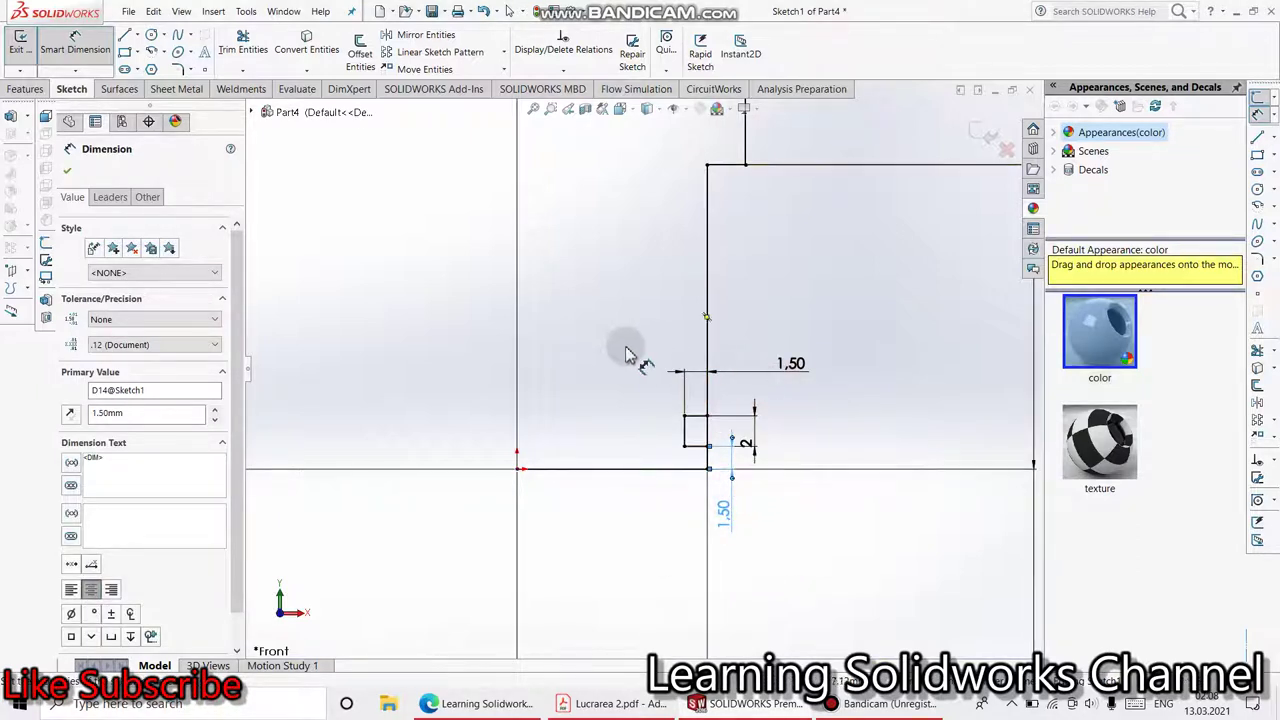
scroll(662, 388, up, 2)
click(243, 45)
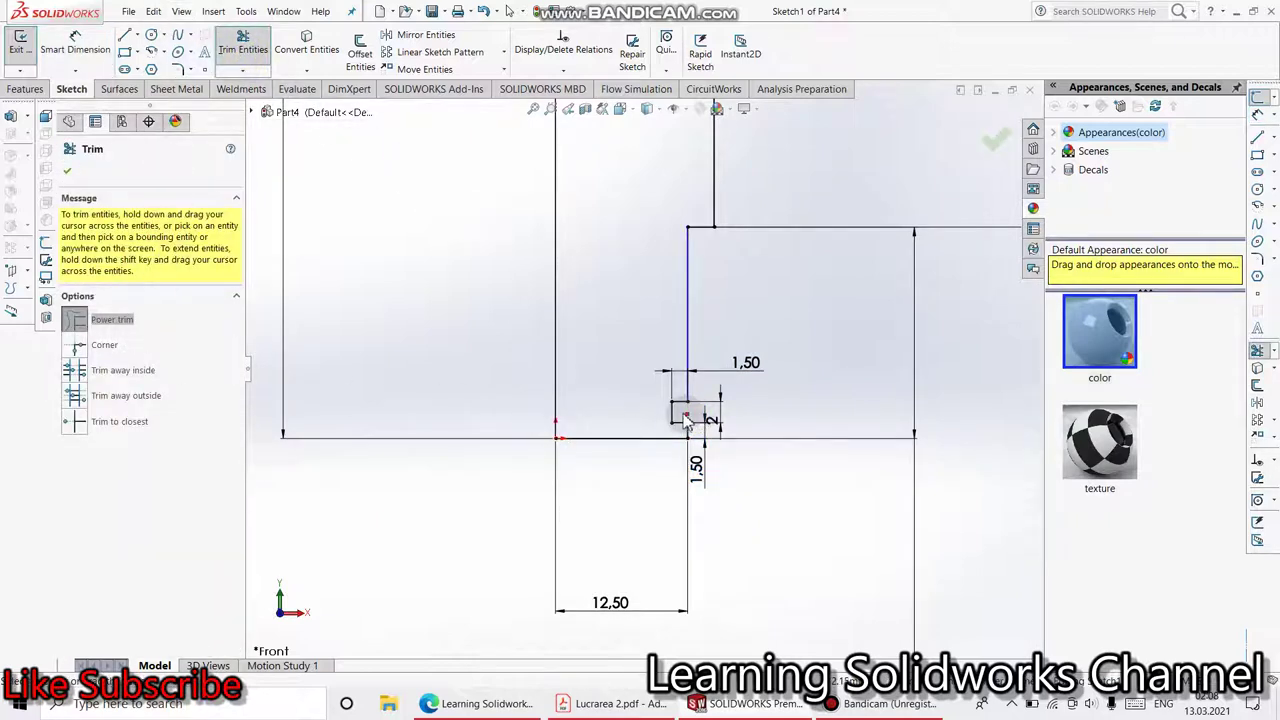
Finish trimming the stepped profile and close the Trim tool.
scroll(679, 415, down, 1)
scroll(679, 414, down, 1)
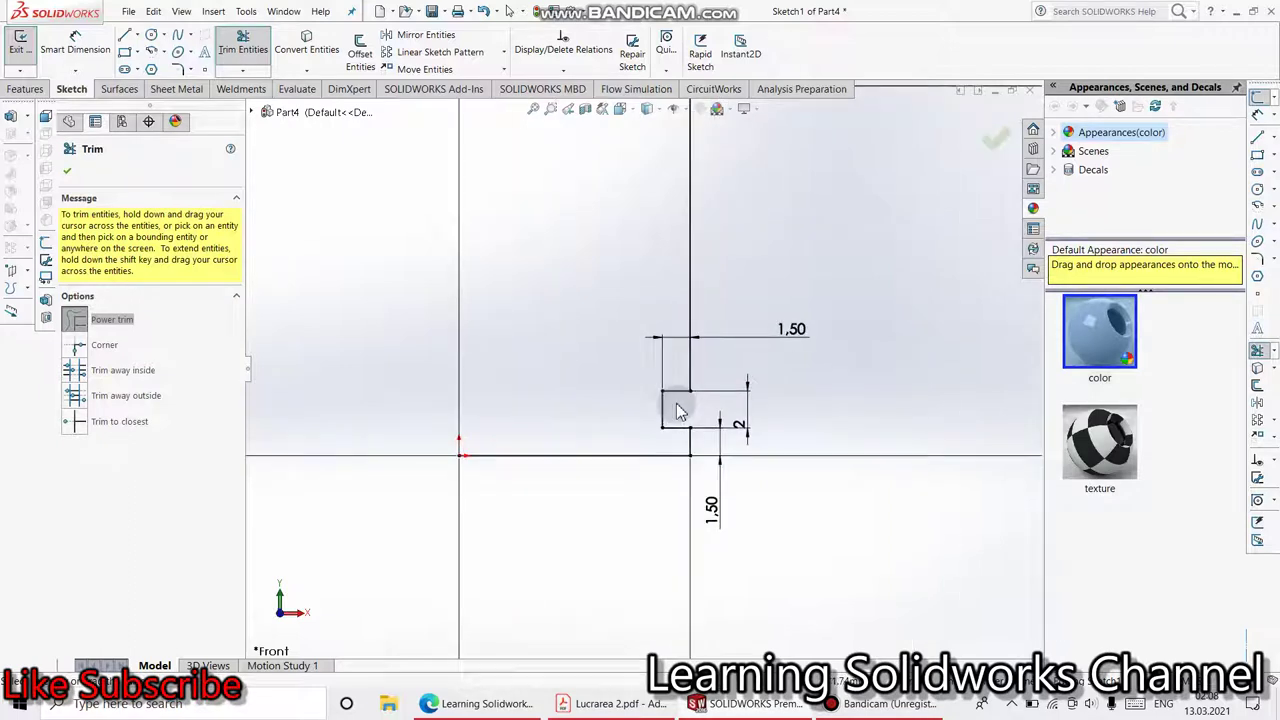
scroll(660, 410, up, 3)
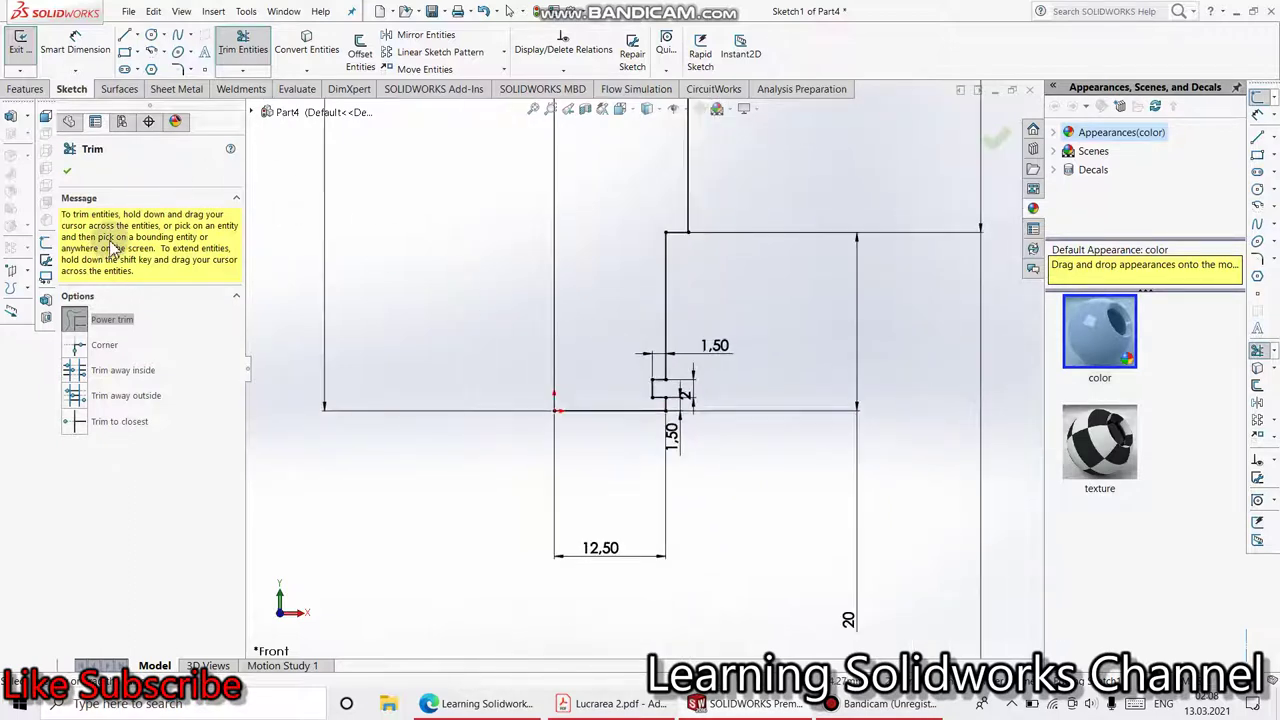
click(70, 173)
Switch the Line tool to Centerline for drawing the shaft axis.
scroll(557, 337, up, 1)
scroll(571, 314, up, 2)
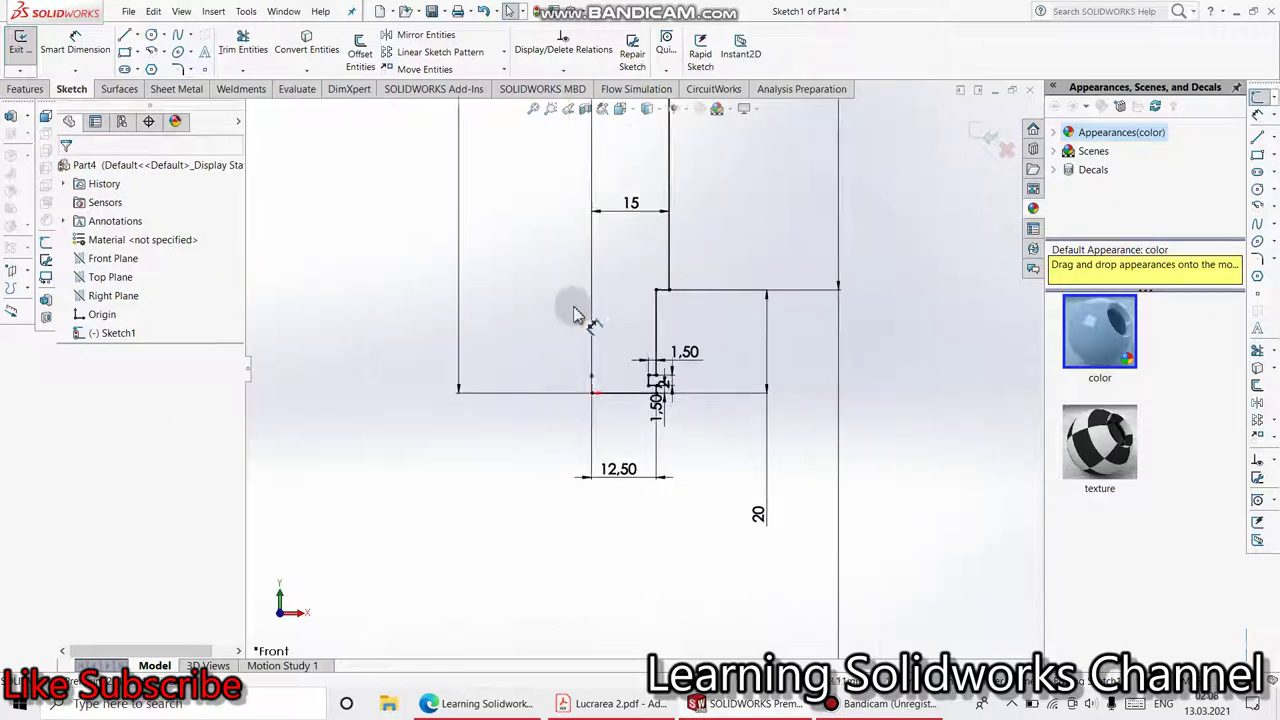
scroll(585, 295, up, 1)
scroll(592, 280, up, 2)
scroll(610, 250, up, 1)
scroll(614, 240, down, 1)
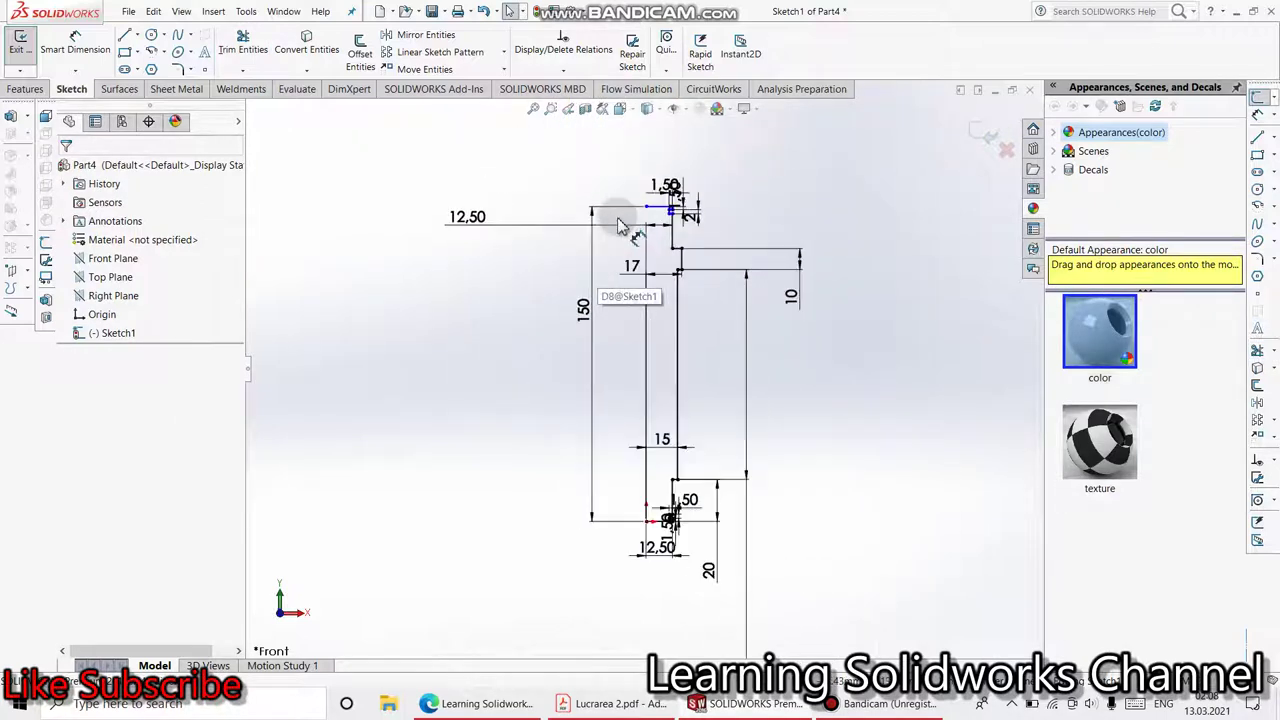
scroll(614, 214, down, 1)
scroll(672, 364, down, 1)
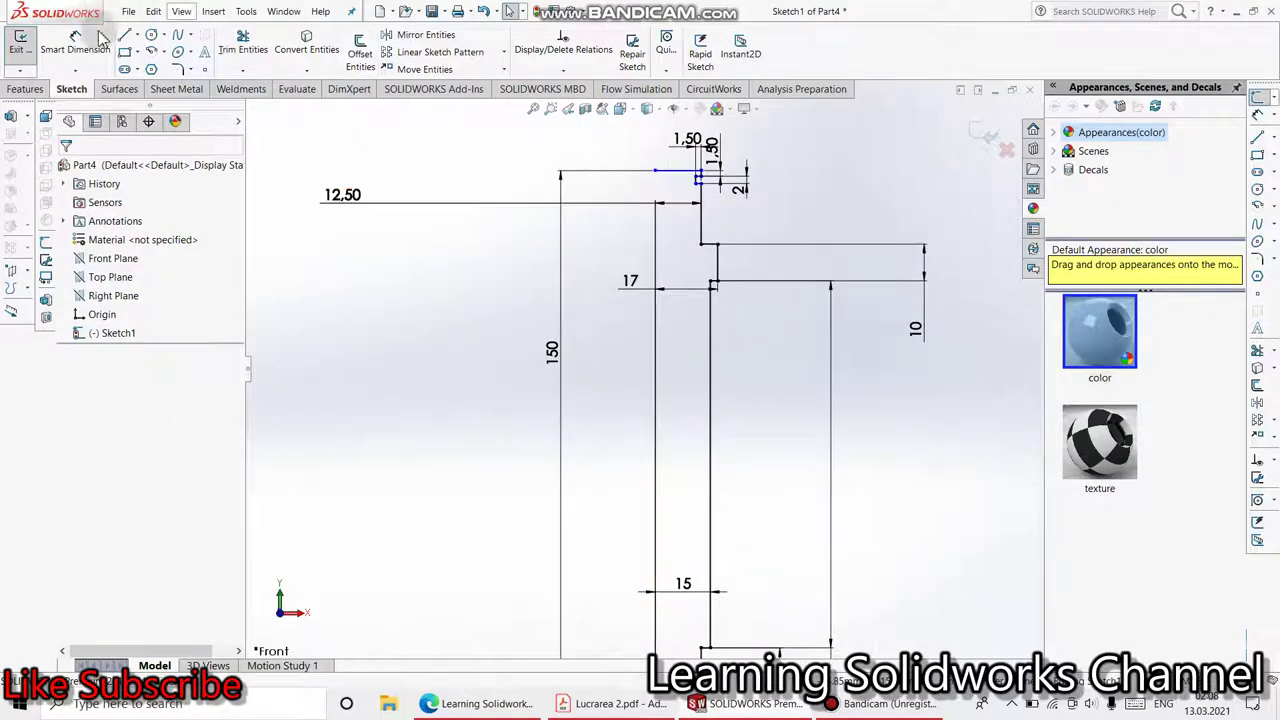
click(137, 36)
click(160, 65)
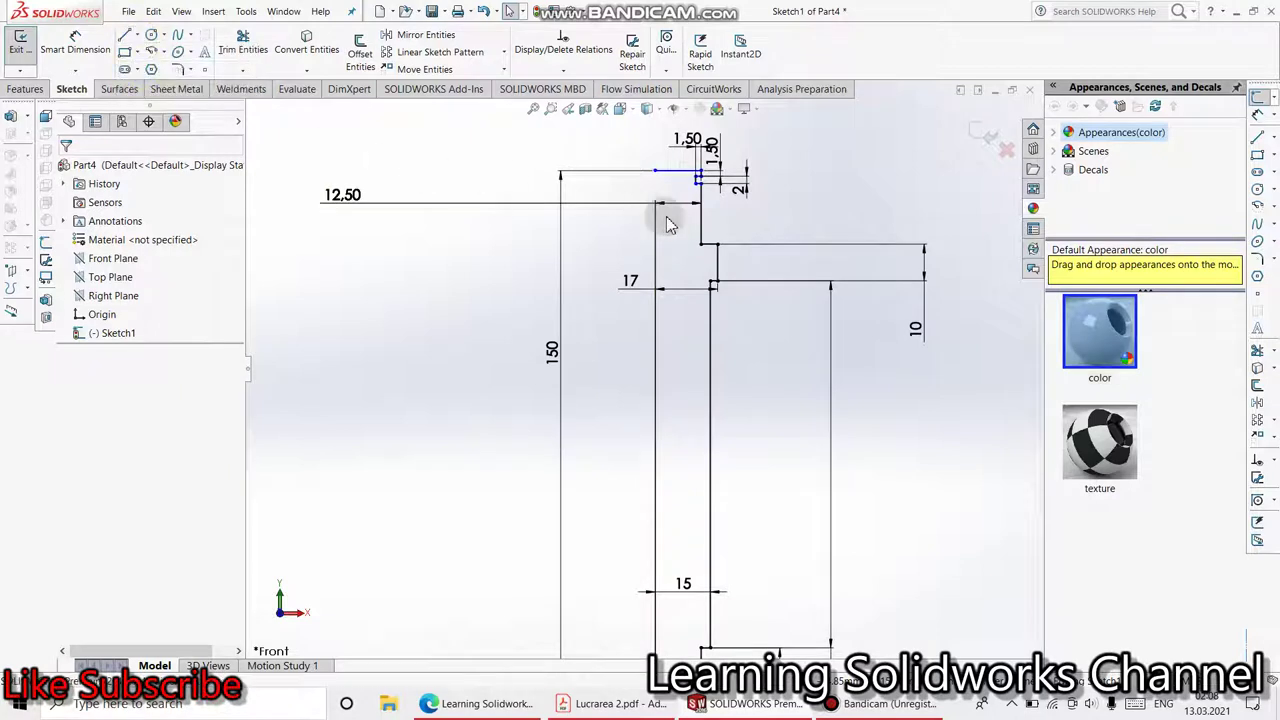
Draw a 150 mm vertical centreline from the profile's upper corner to its lower corner, then end the tool.
click(655, 172)
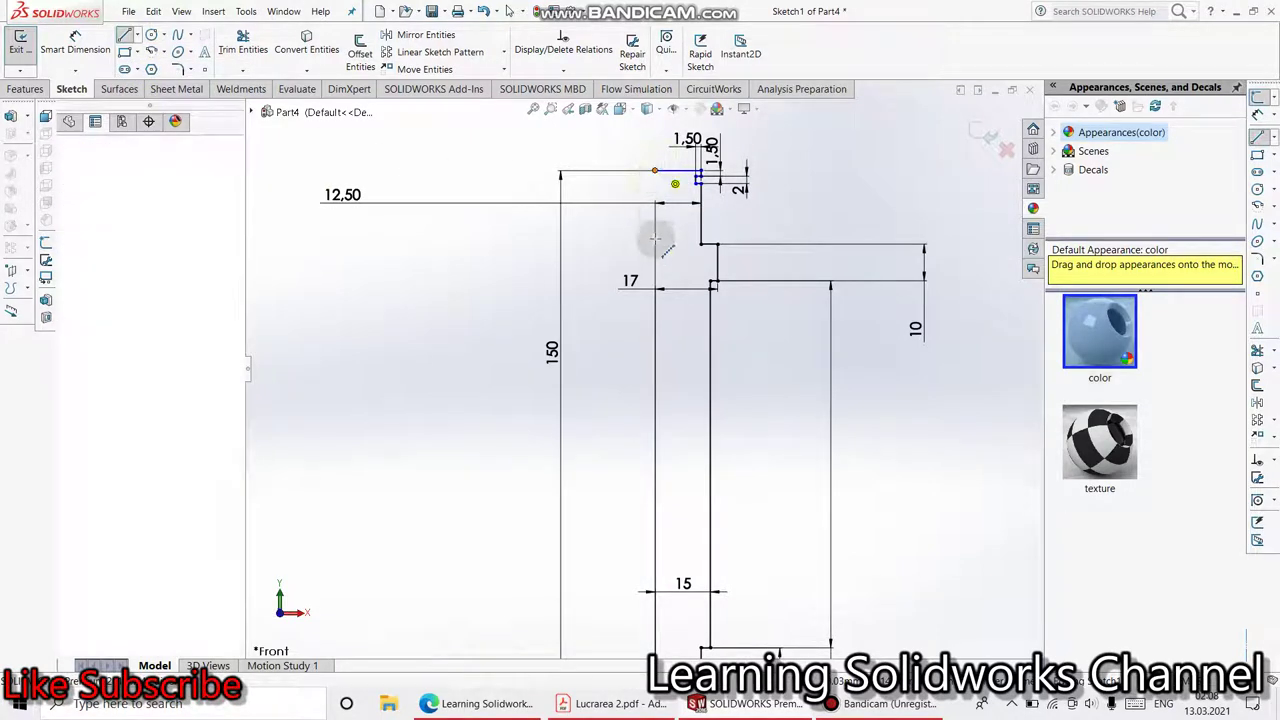
scroll(634, 455, up, 2)
scroll(645, 510, up, 2)
scroll(655, 548, down, 2)
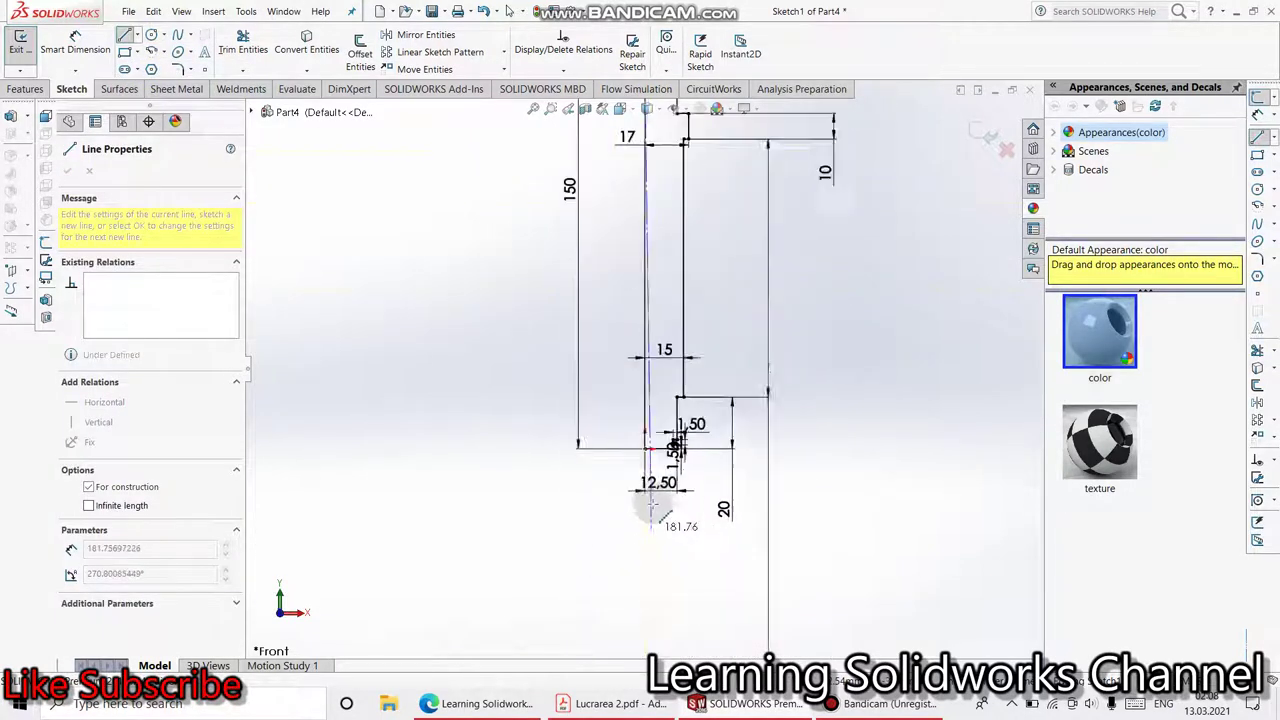
scroll(655, 455, down, 1)
scroll(640, 420, down, 2)
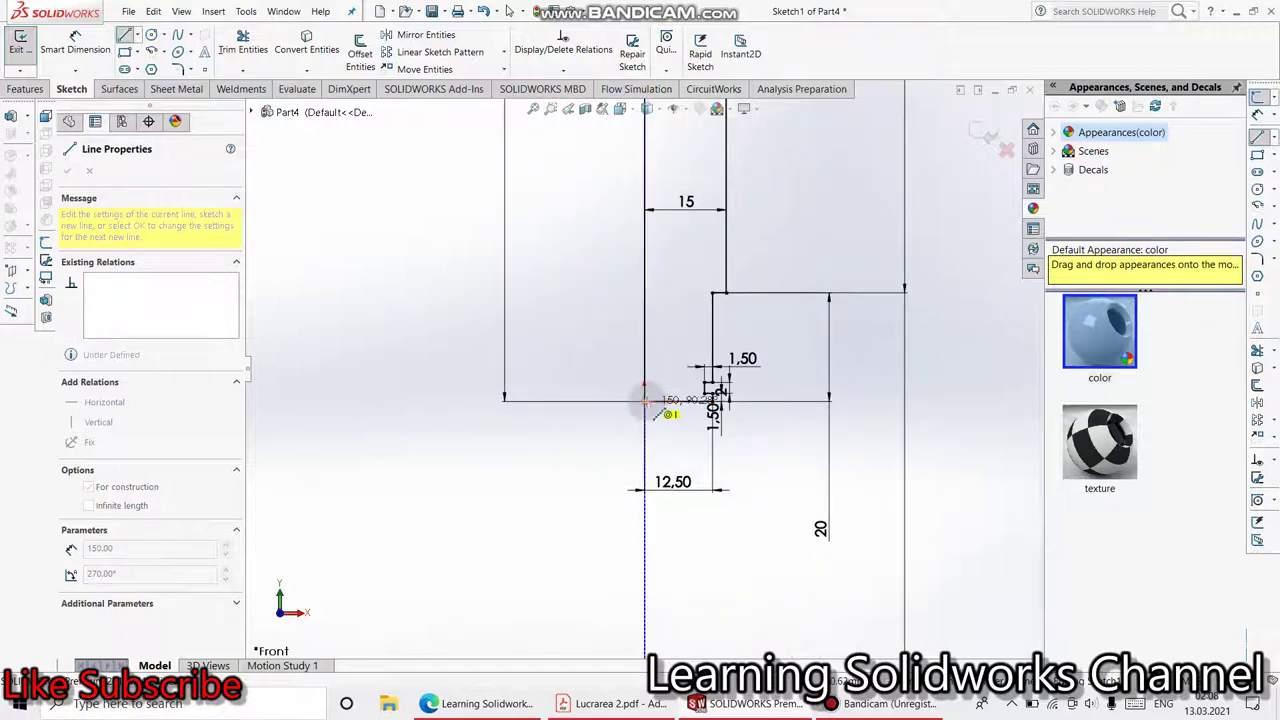
click(645, 402)
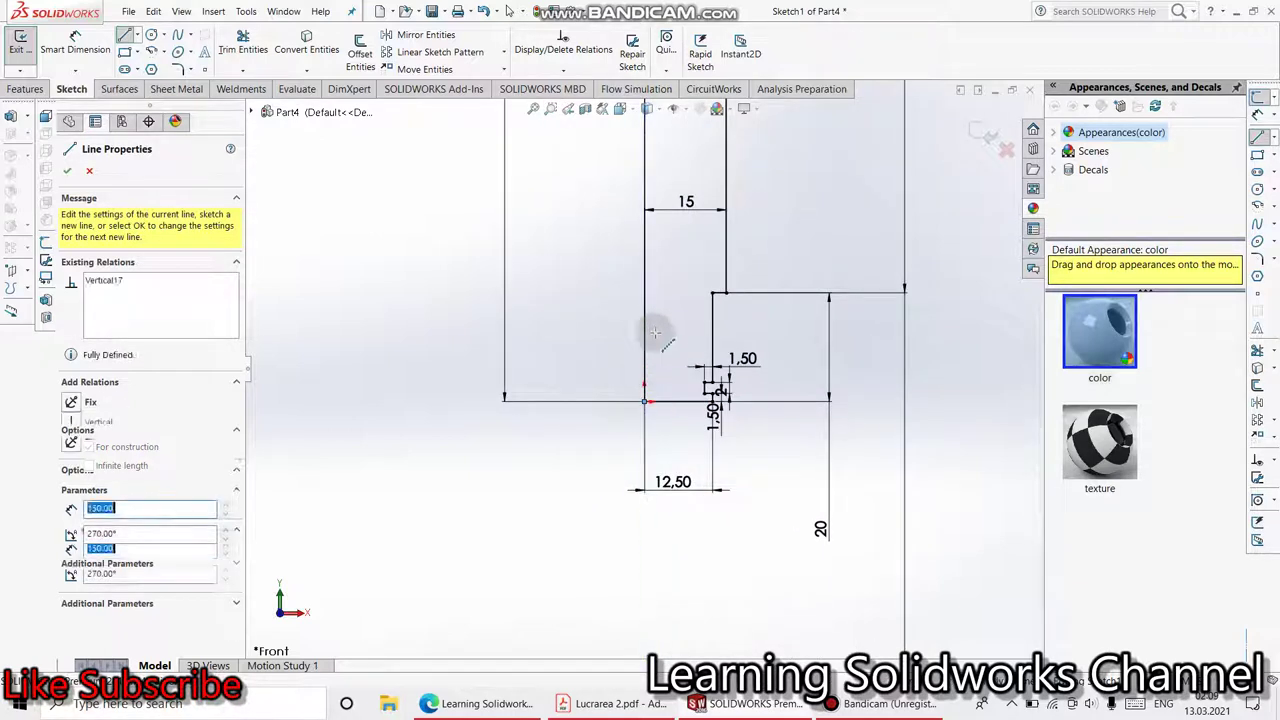
right_click(520, 228)
click(560, 241)
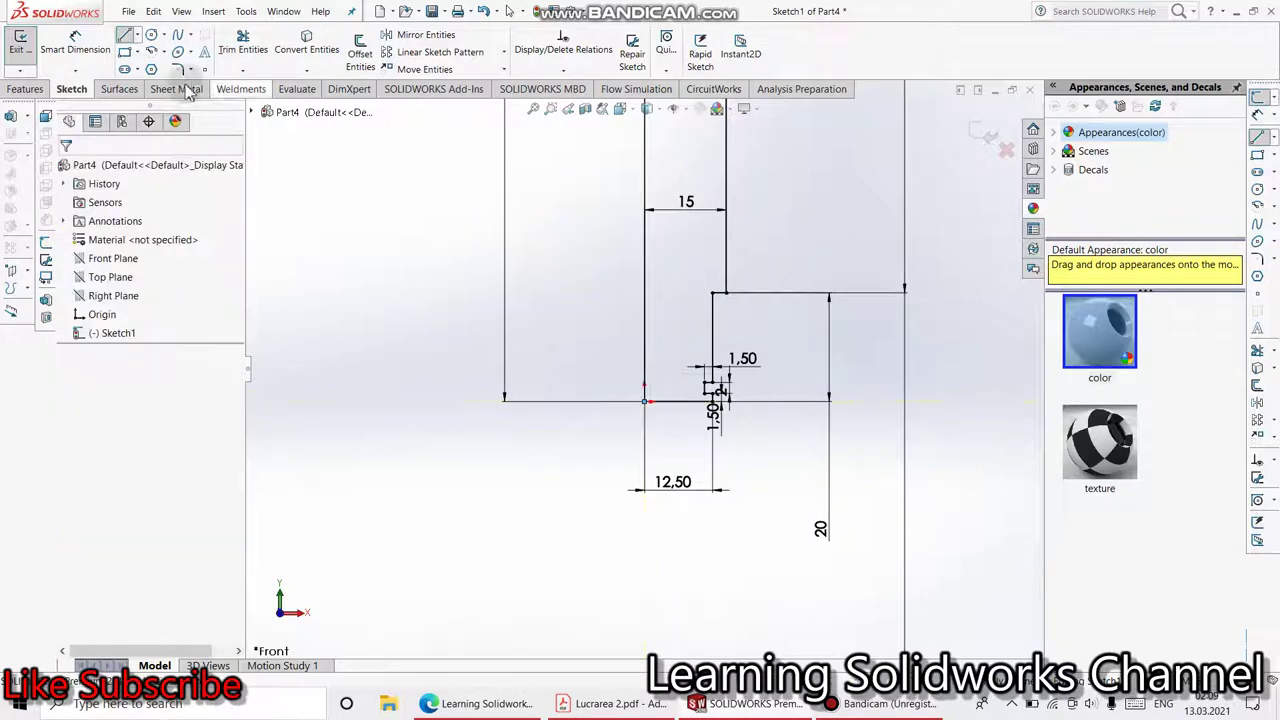
Revolve Sketch1 a full 360° about the centreline into Revolve1, closing the sketch automatically.
click(26, 89)
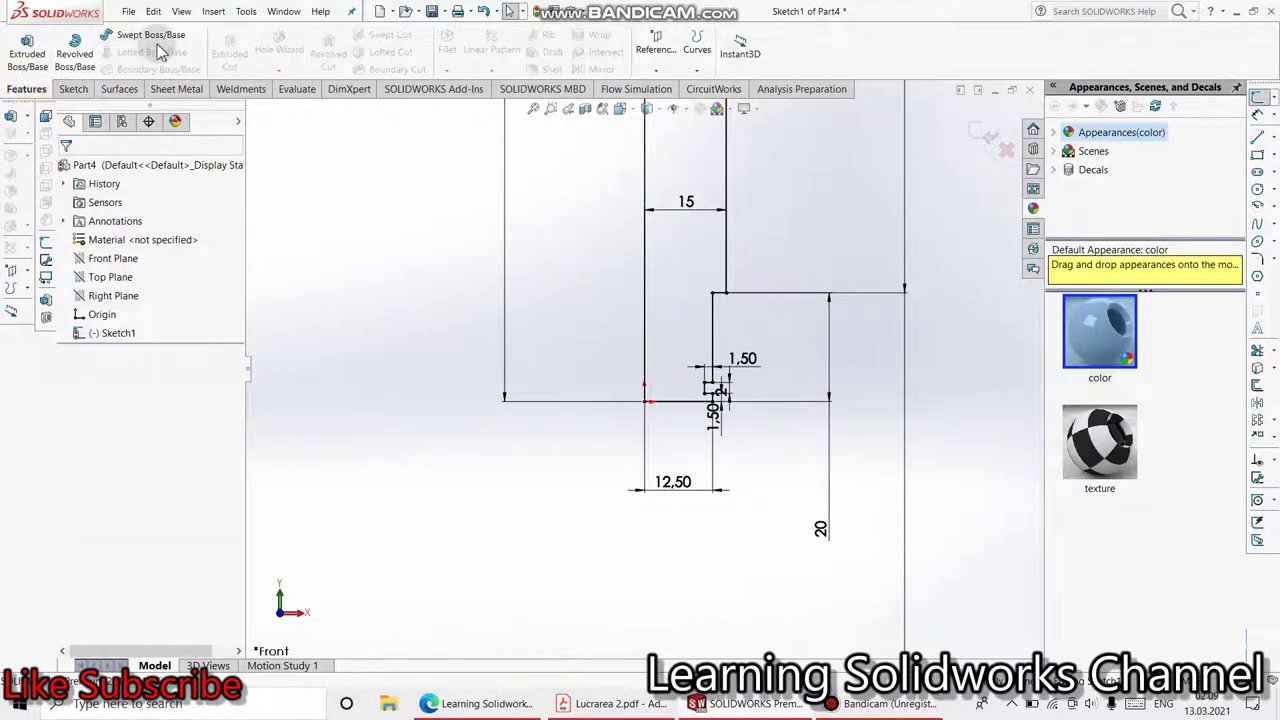
click(84, 66)
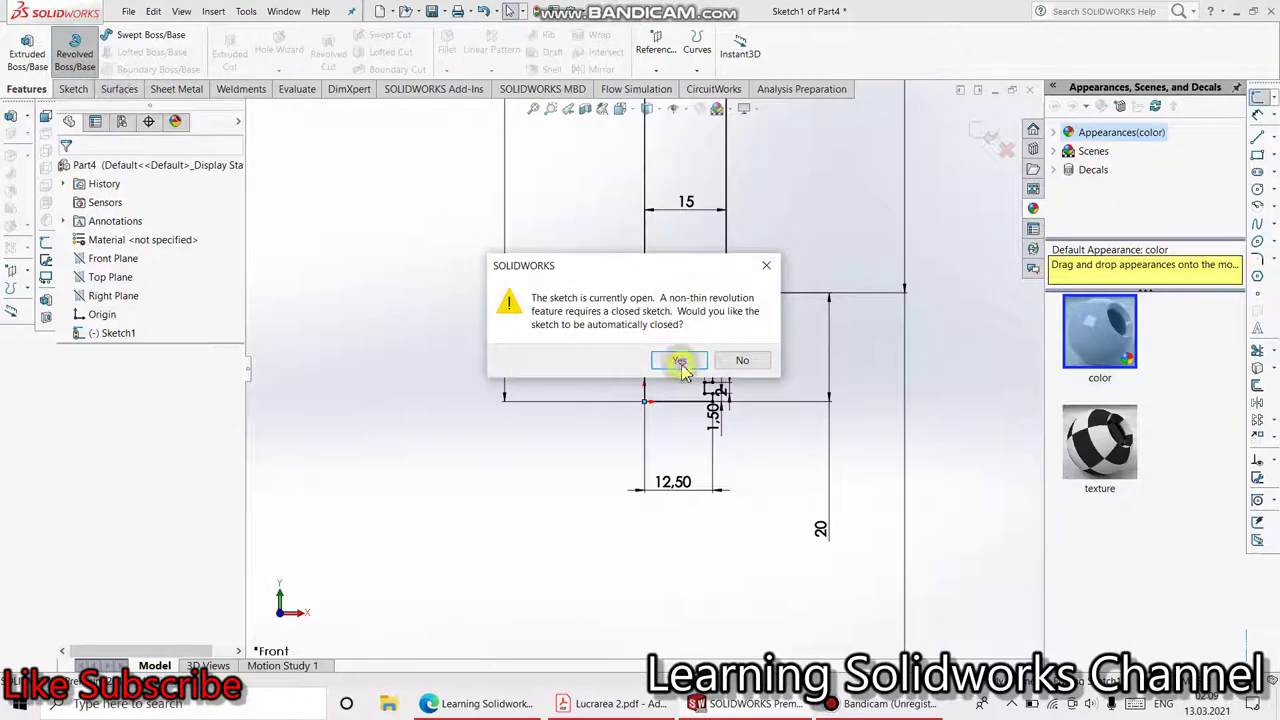
click(680, 363)
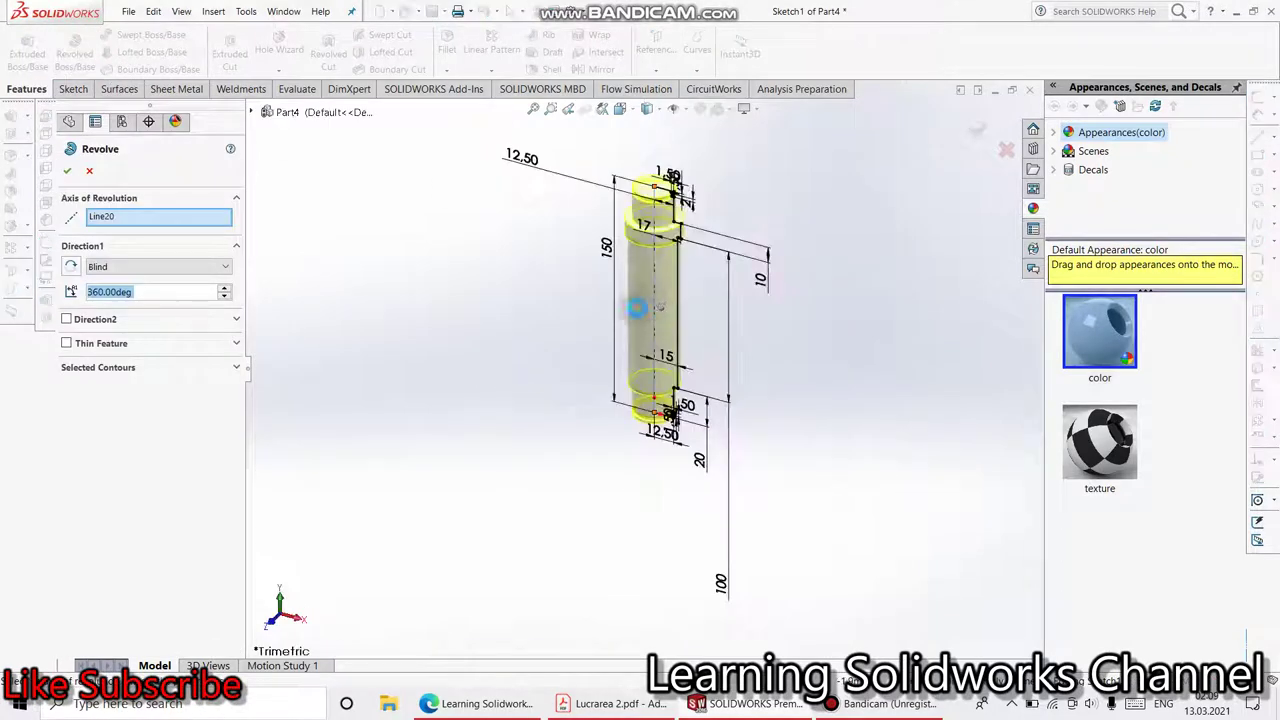
scroll(648, 250, down, 2)
scroll(653, 270, down, 2)
scroll(651, 320, up, 2)
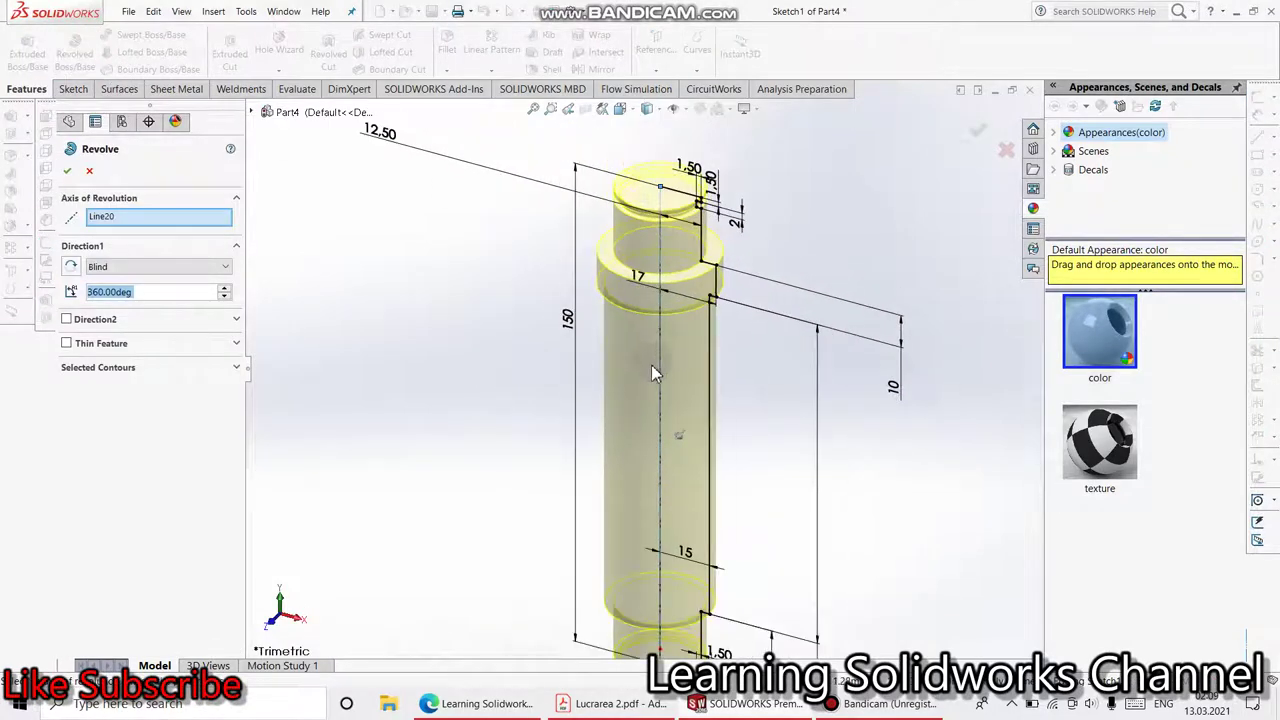
scroll(619, 370, up, 1)
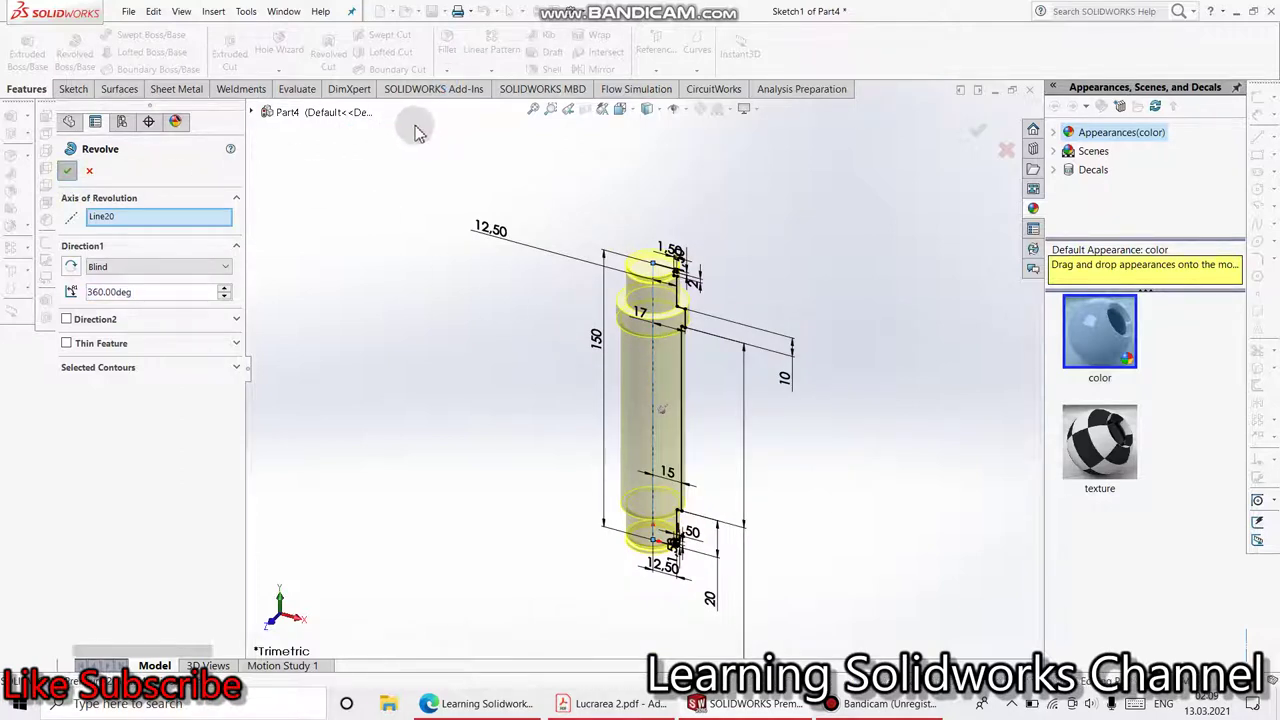
key(Return)
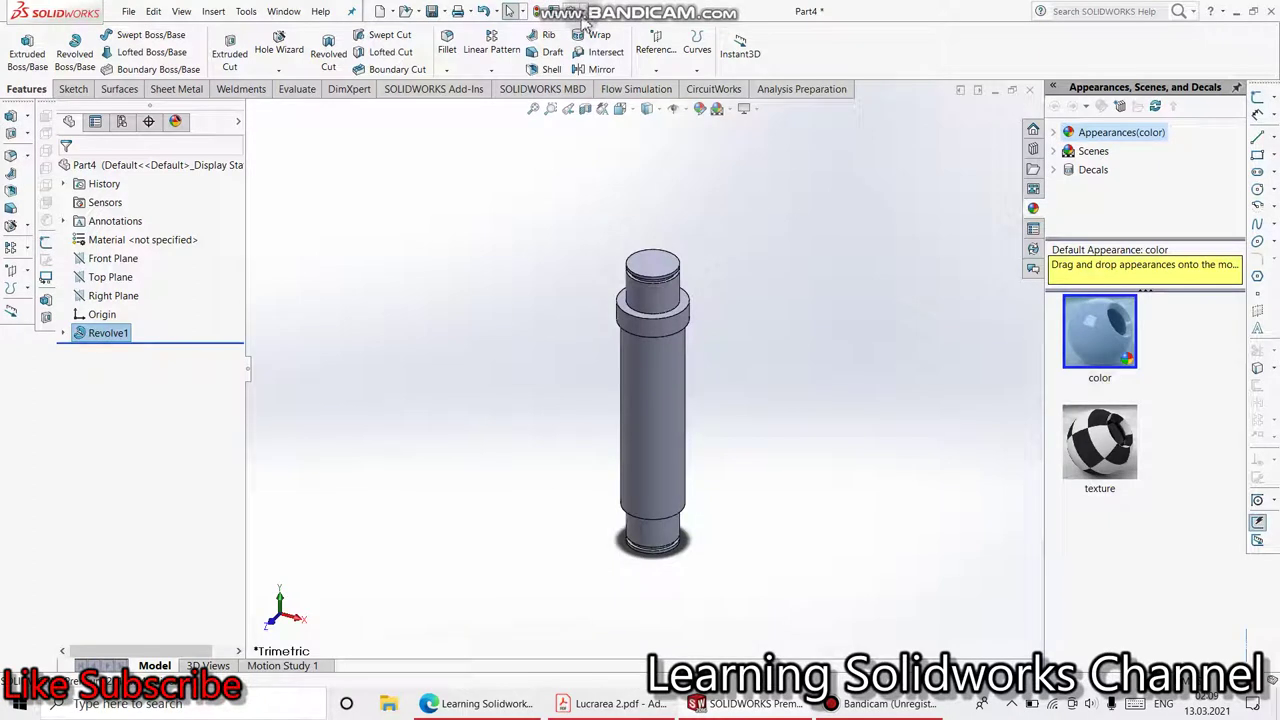
In Document Properties, set shaded and wireframe image quality to maximum with improved curve quality.
click(566, 12)
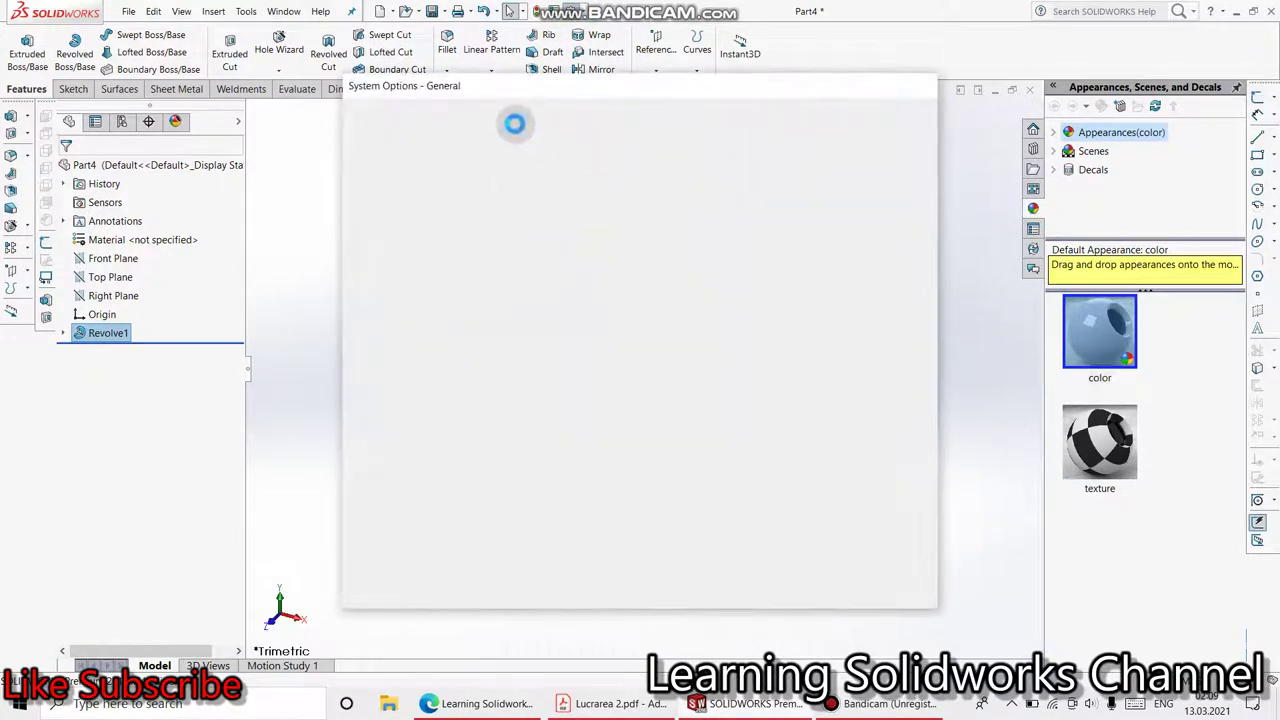
click(488, 118)
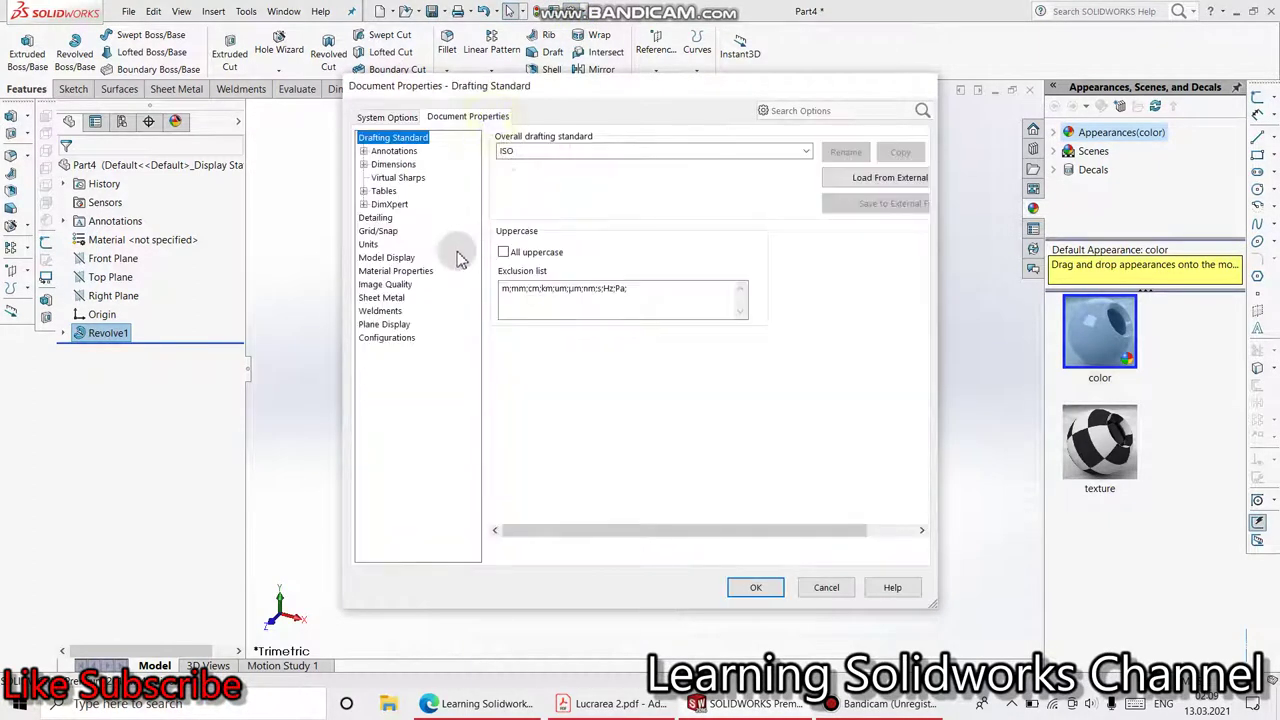
click(385, 284)
drag(660, 165, 775, 165)
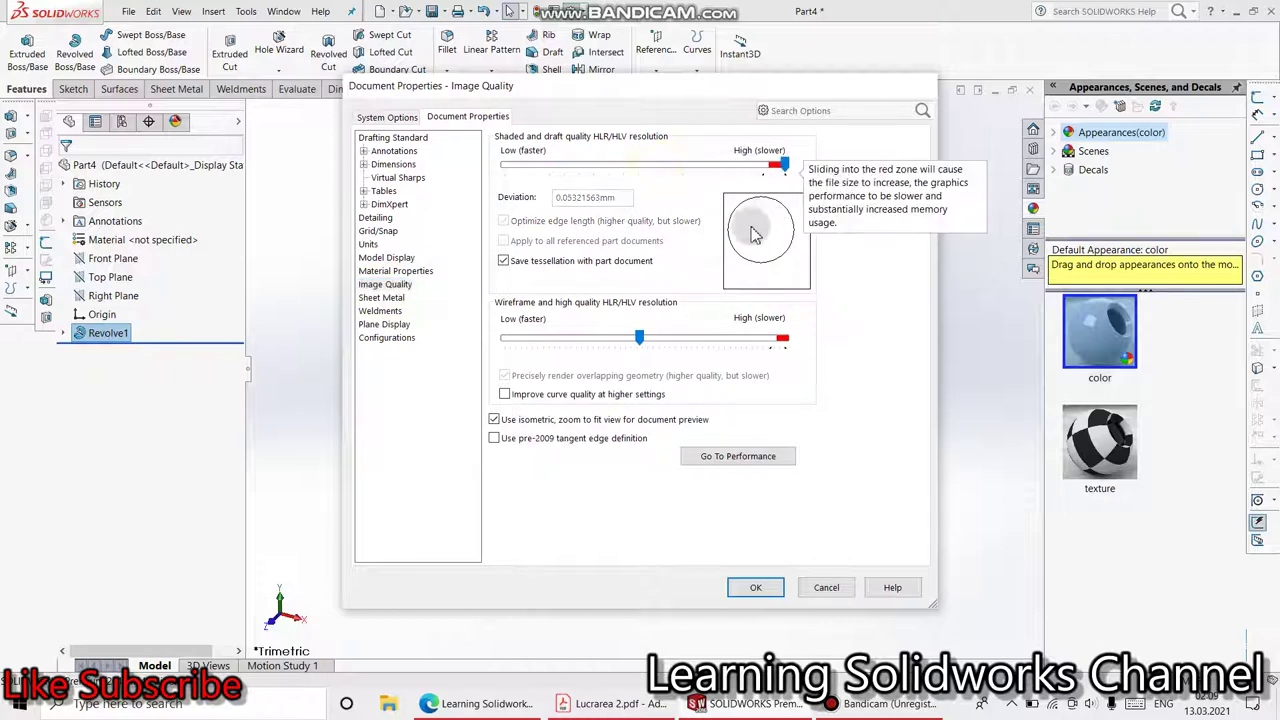
drag(680, 352, 783, 340)
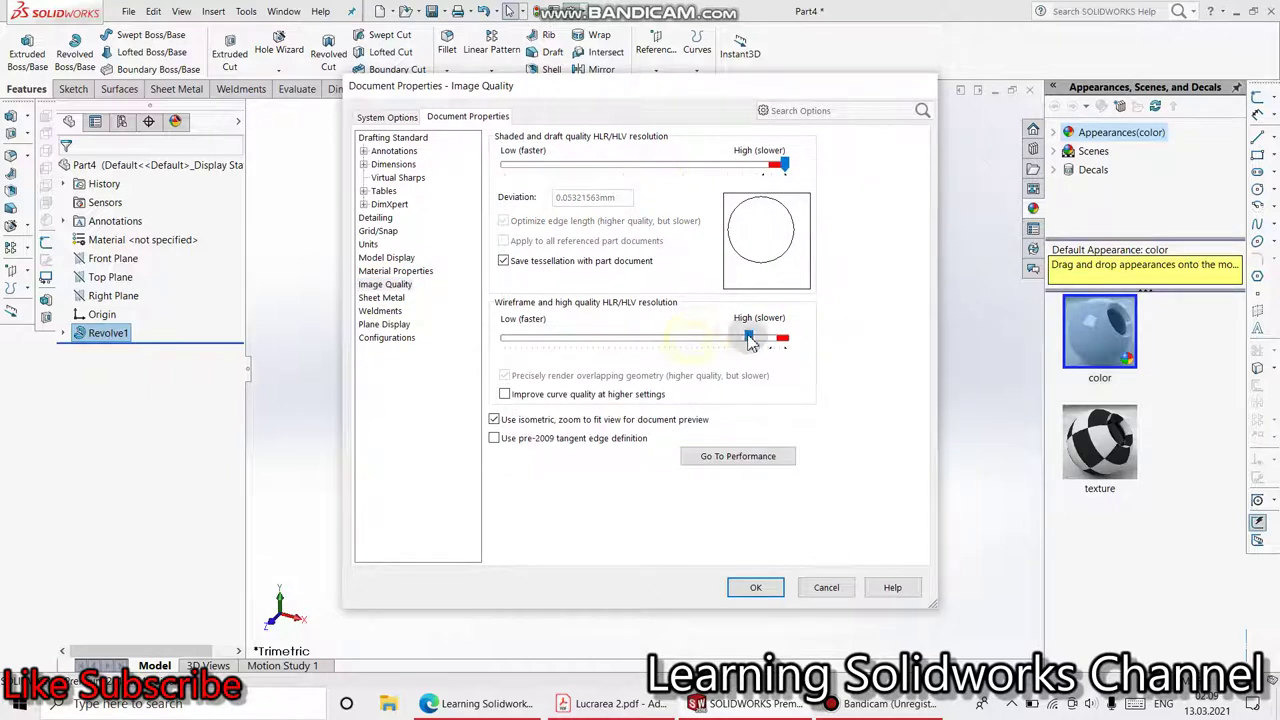
click(504, 395)
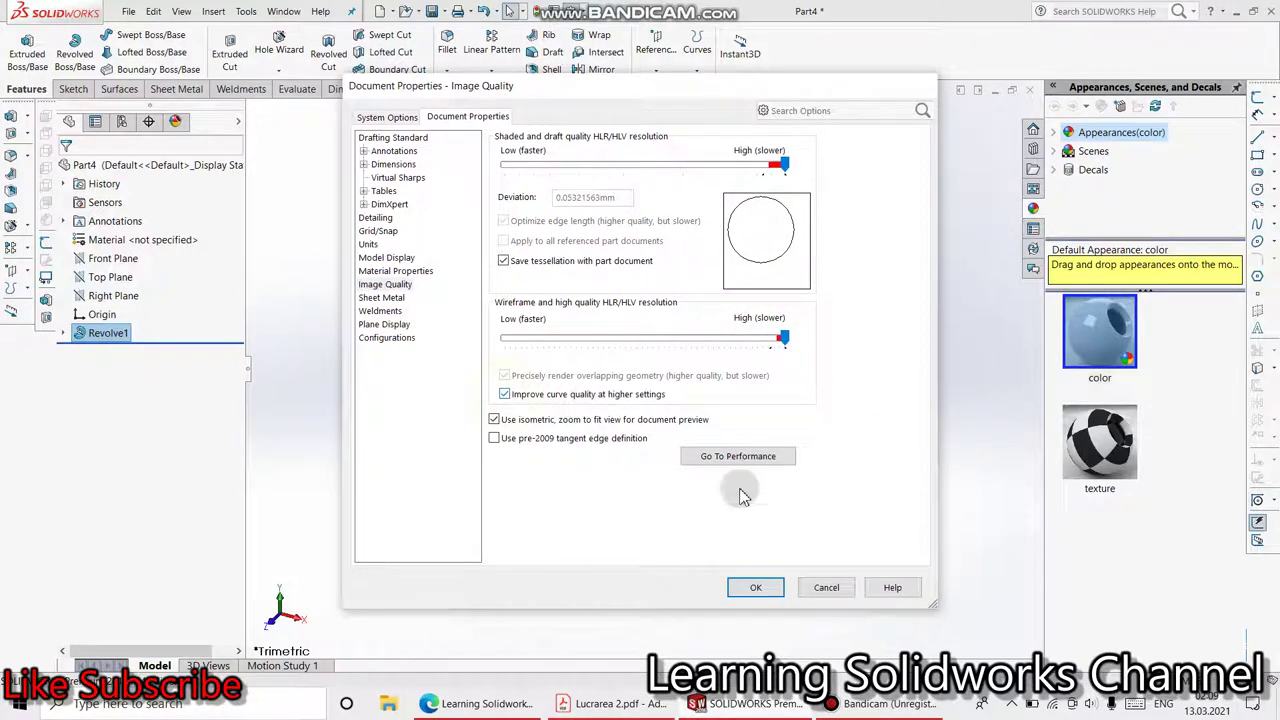
click(756, 588)
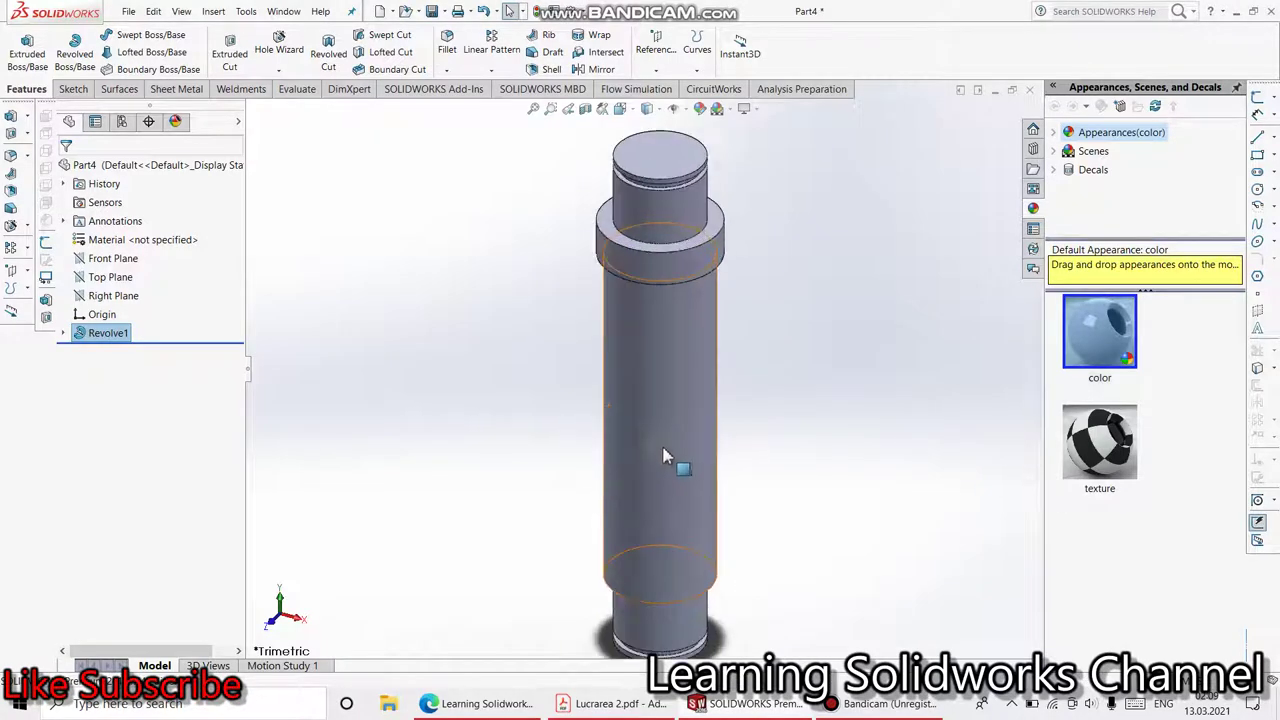
Rotate the shaft and start Sketch2 on the circular end face at the lower step.
scroll(664, 454, up, 3)
mouse_move(677, 491)
middle_down()
mouse_move(658, 347)
mouse_move(666, 263)
middle_up()
scroll(695, 372, down, 5)
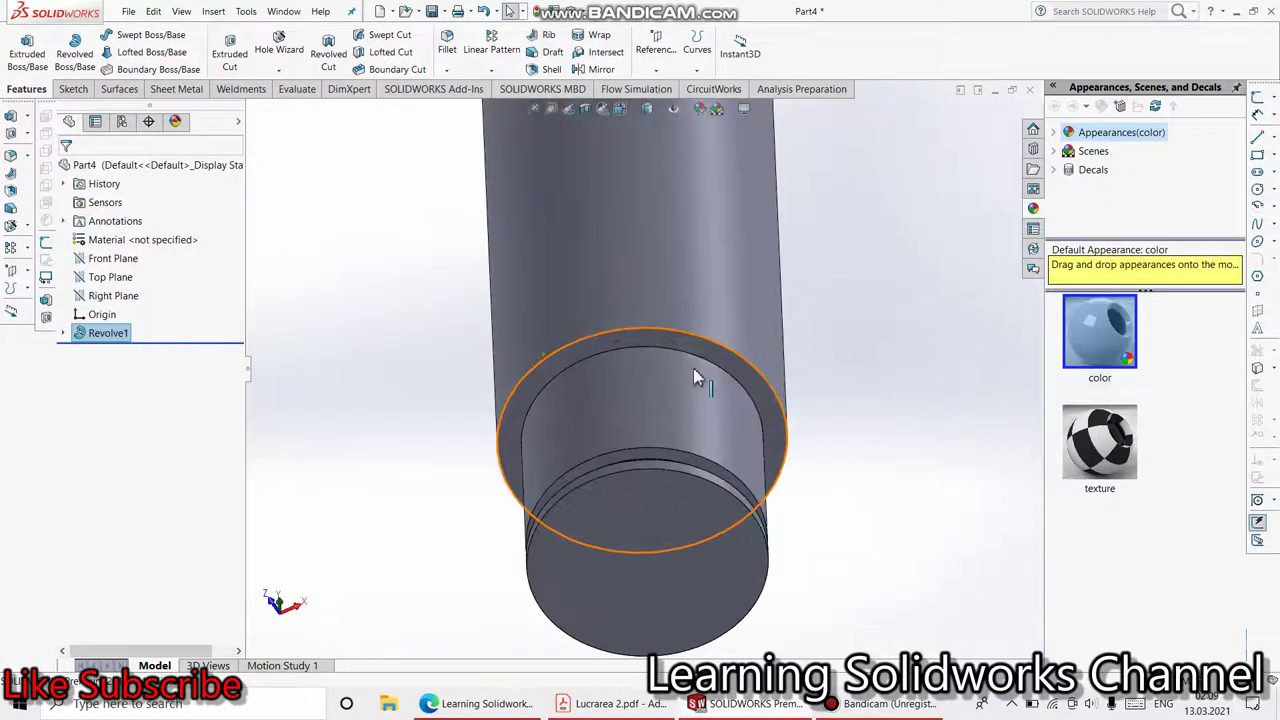
click(700, 358)
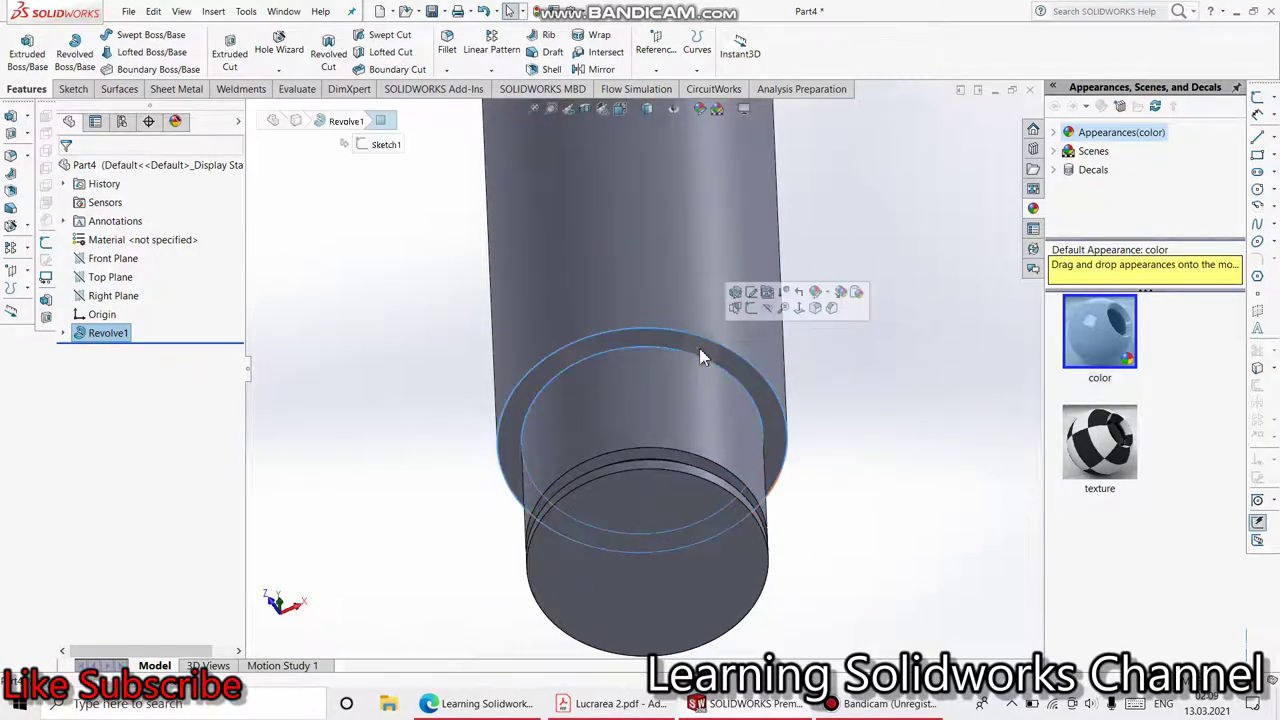
click(753, 310)
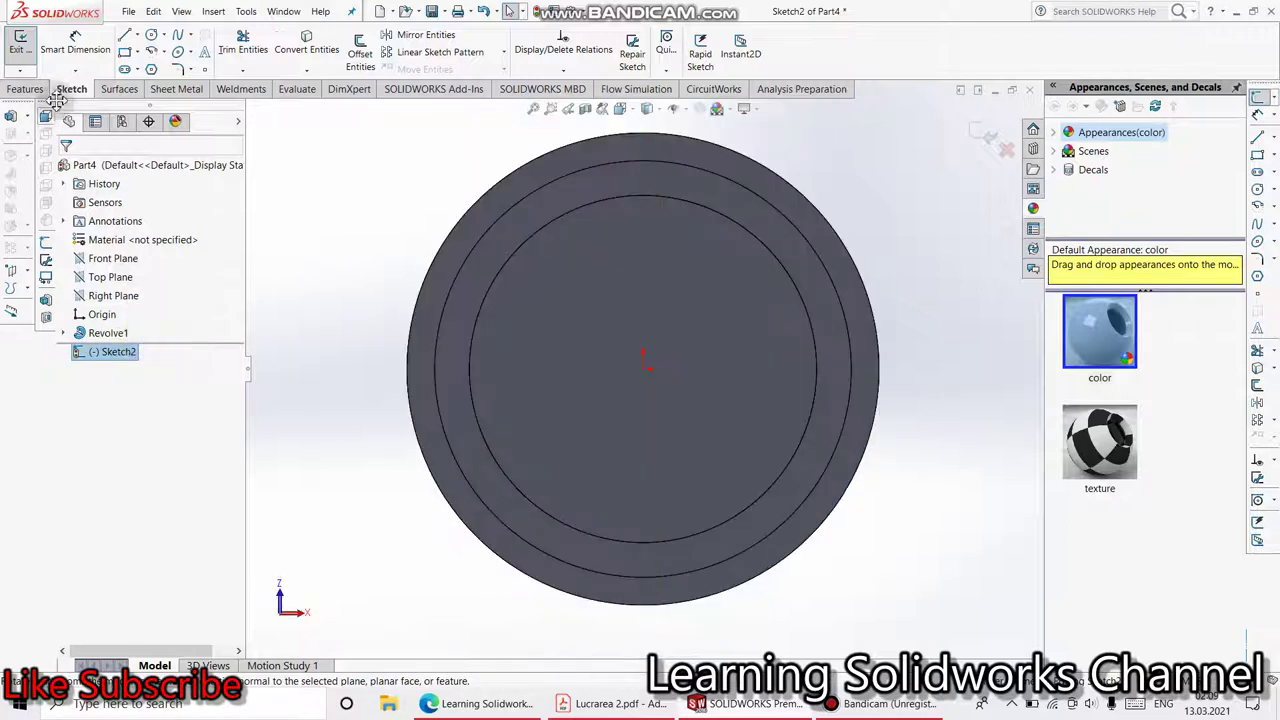
Draw a circle centred on the origin and dimension its diameter to 32 mm.
click(151, 35)
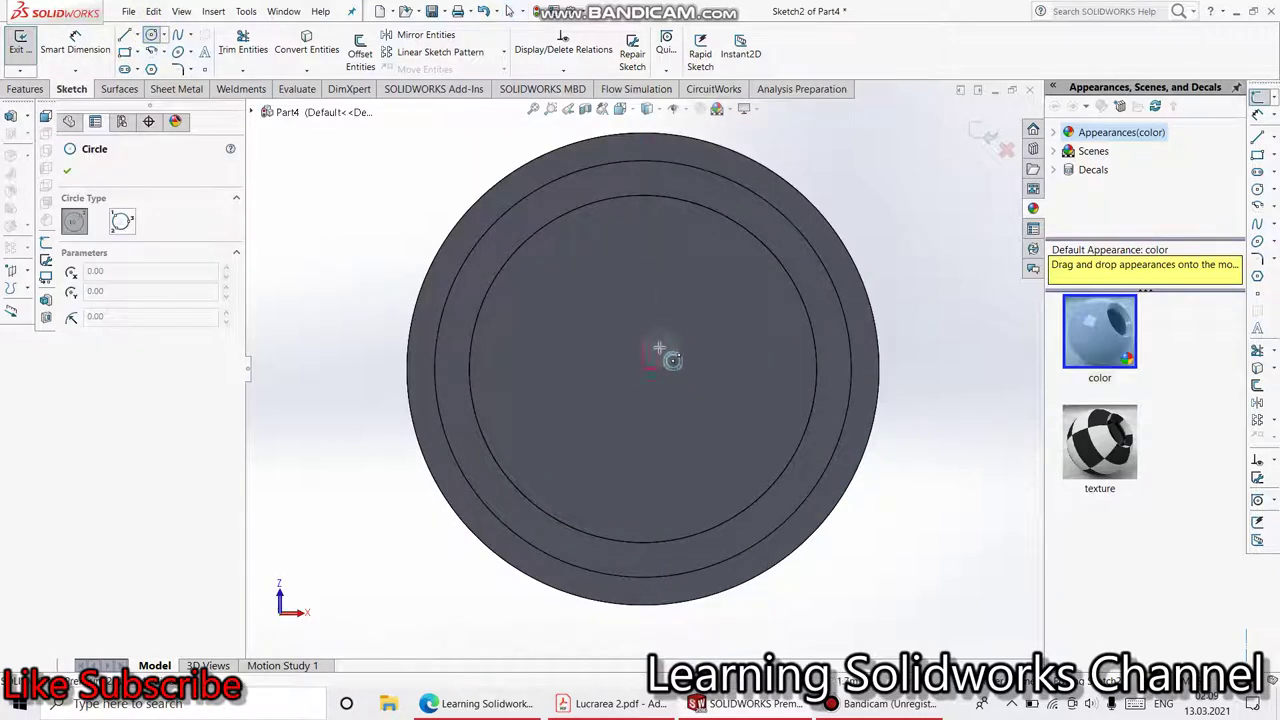
click(645, 370)
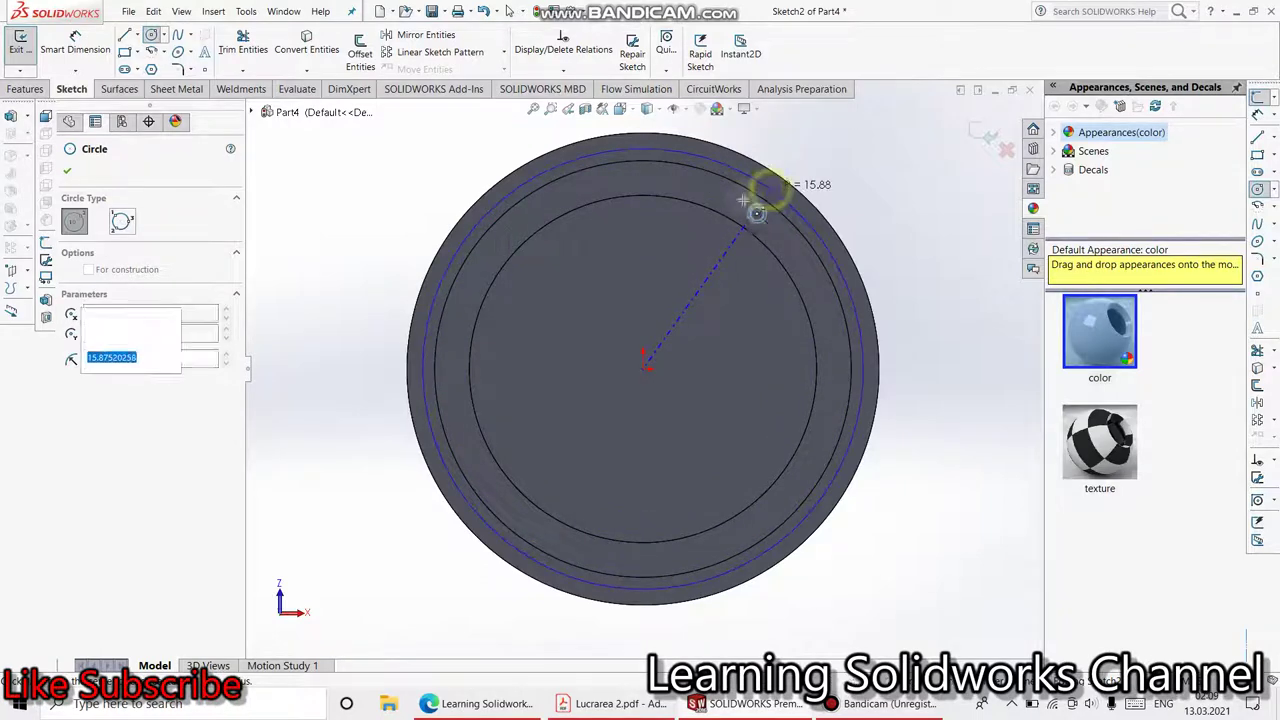
click(768, 190)
click(77, 53)
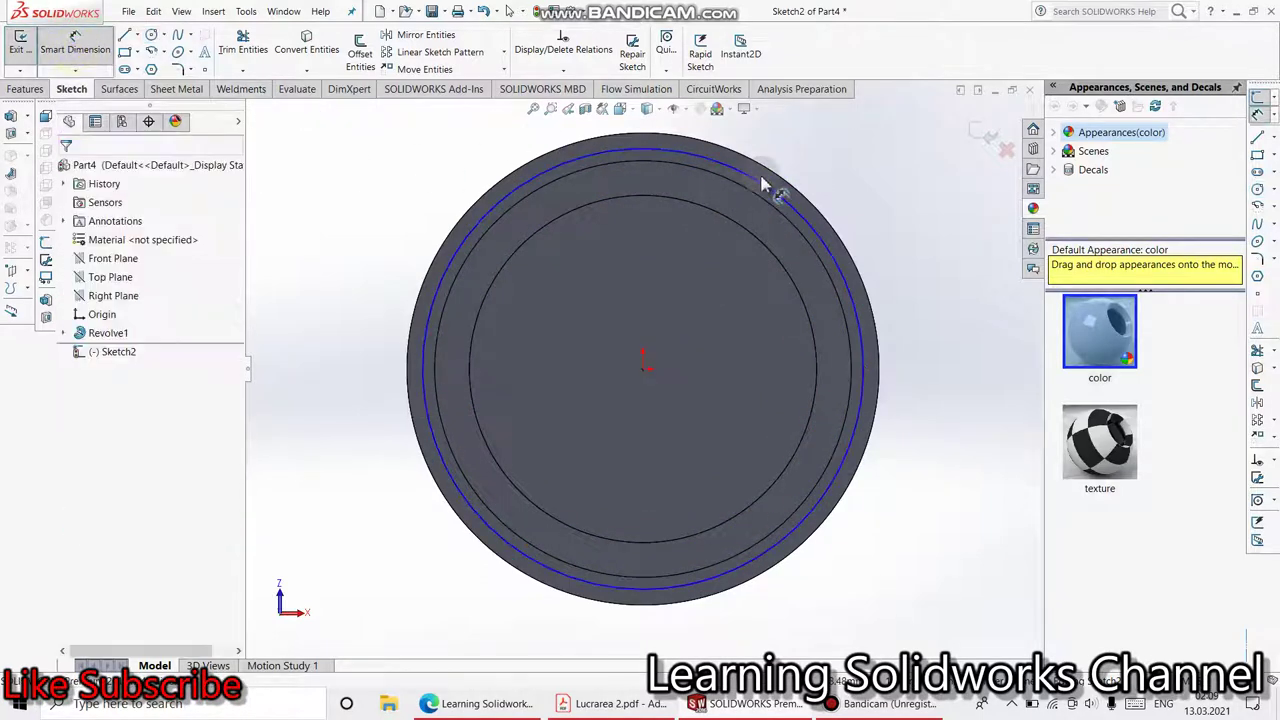
click(760, 186)
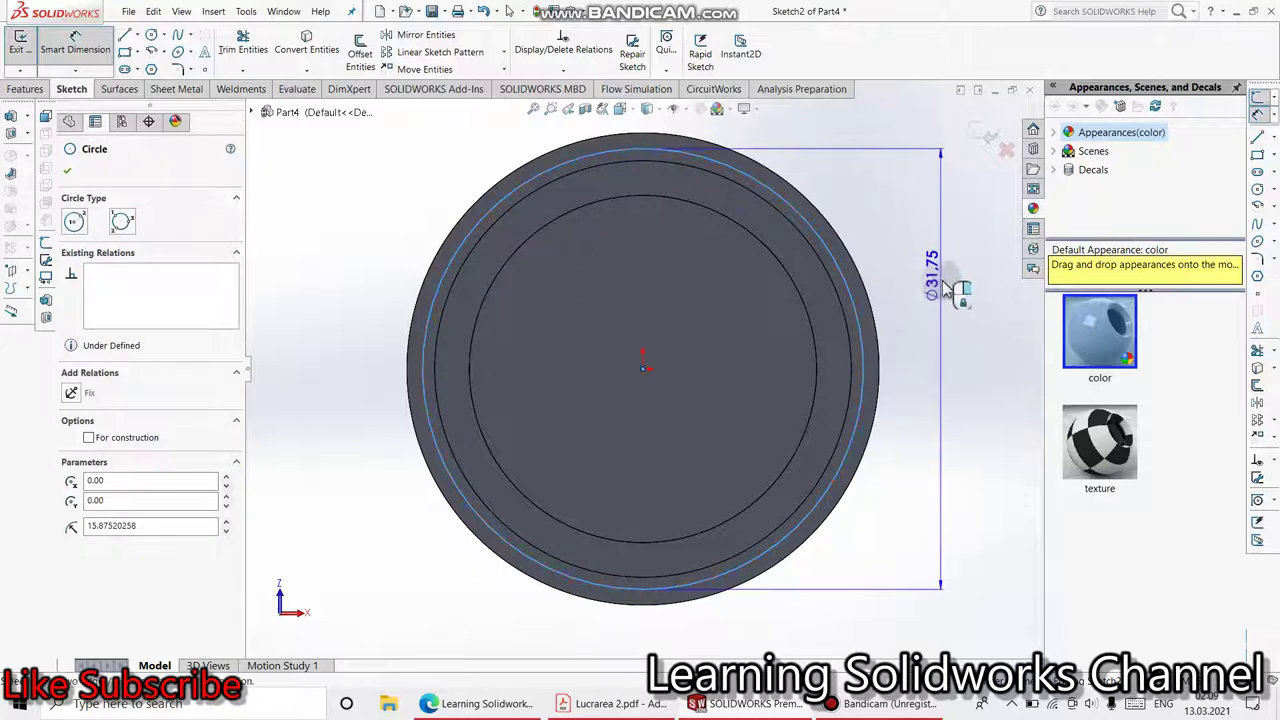
click(948, 308)
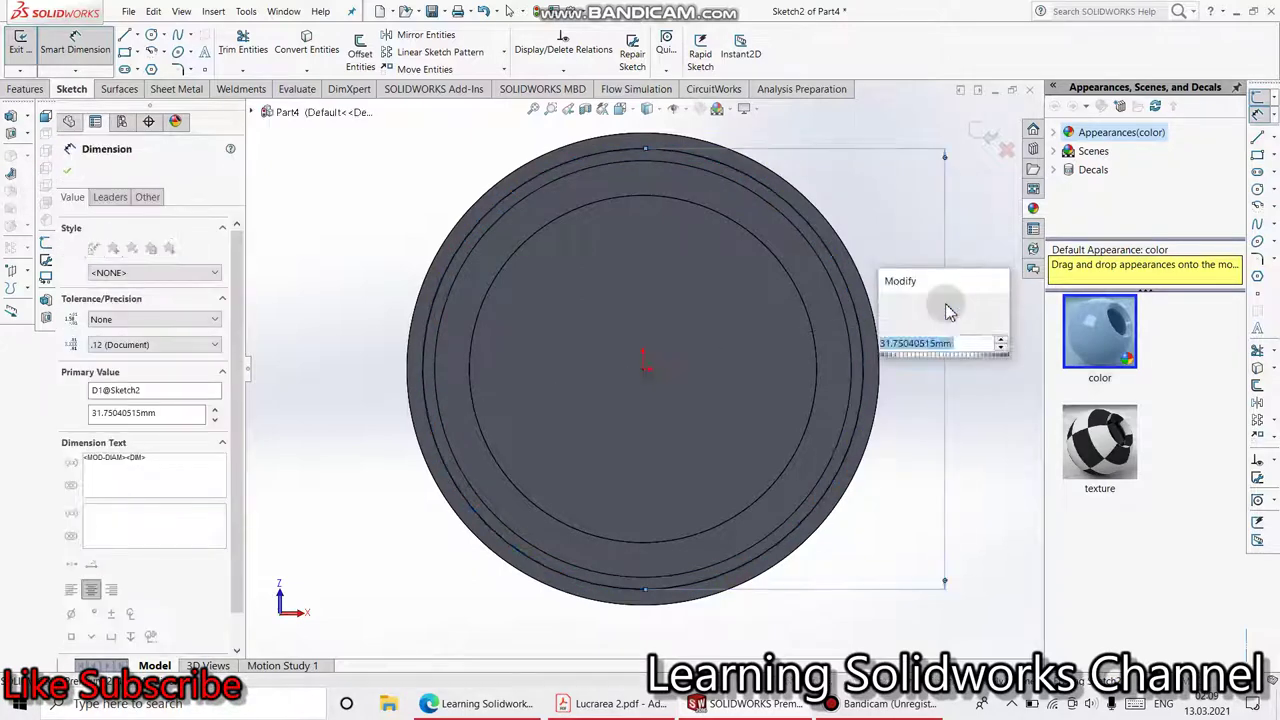
text(32)
key(Return)
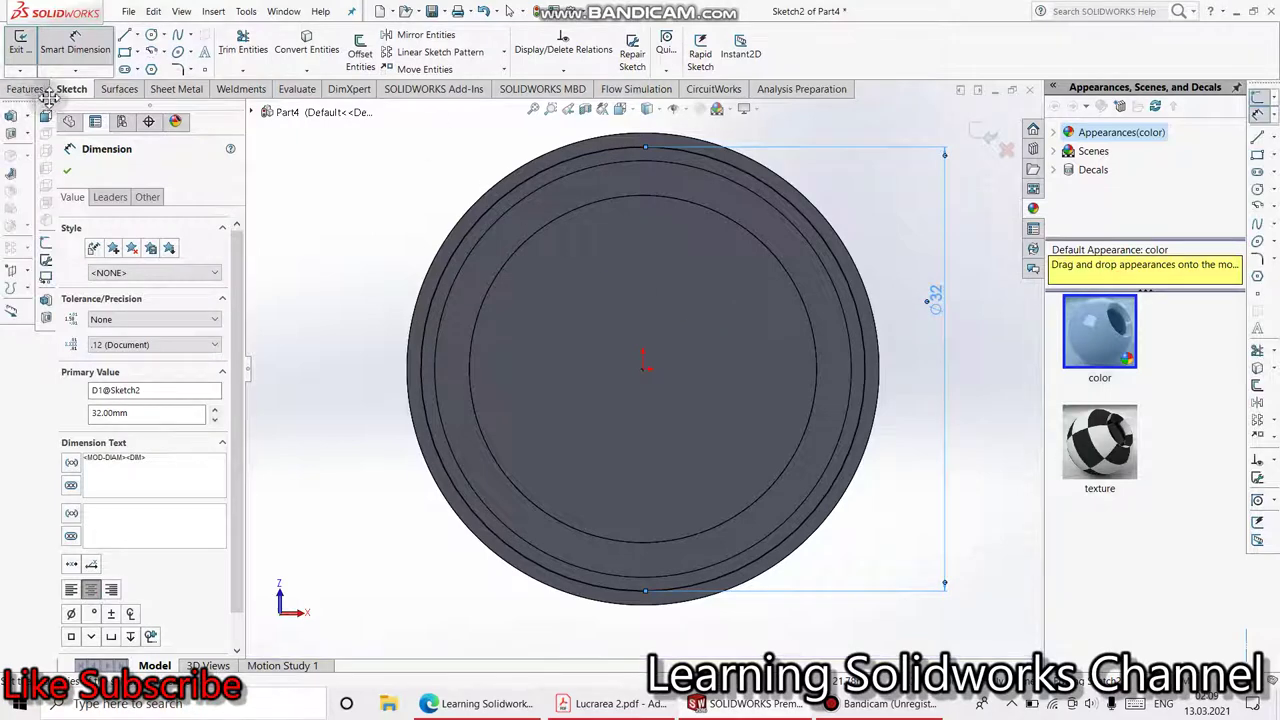
click(213, 12)
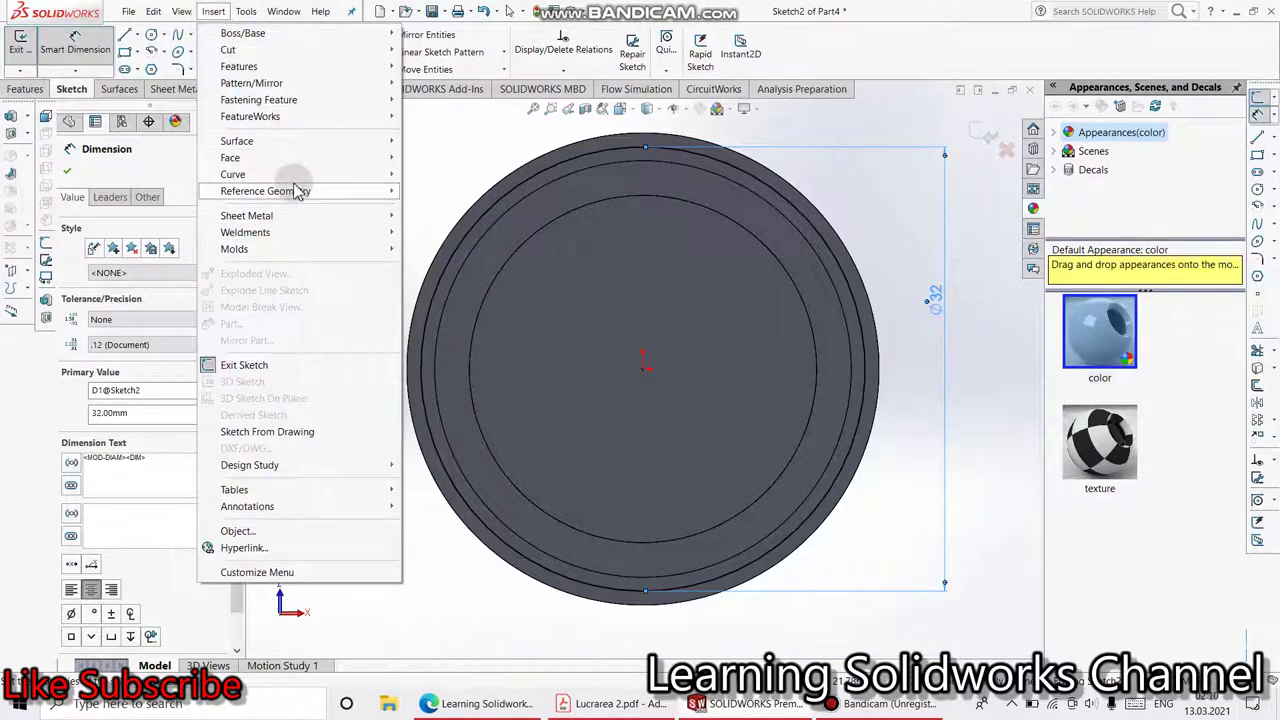
mouse_move(233, 174)
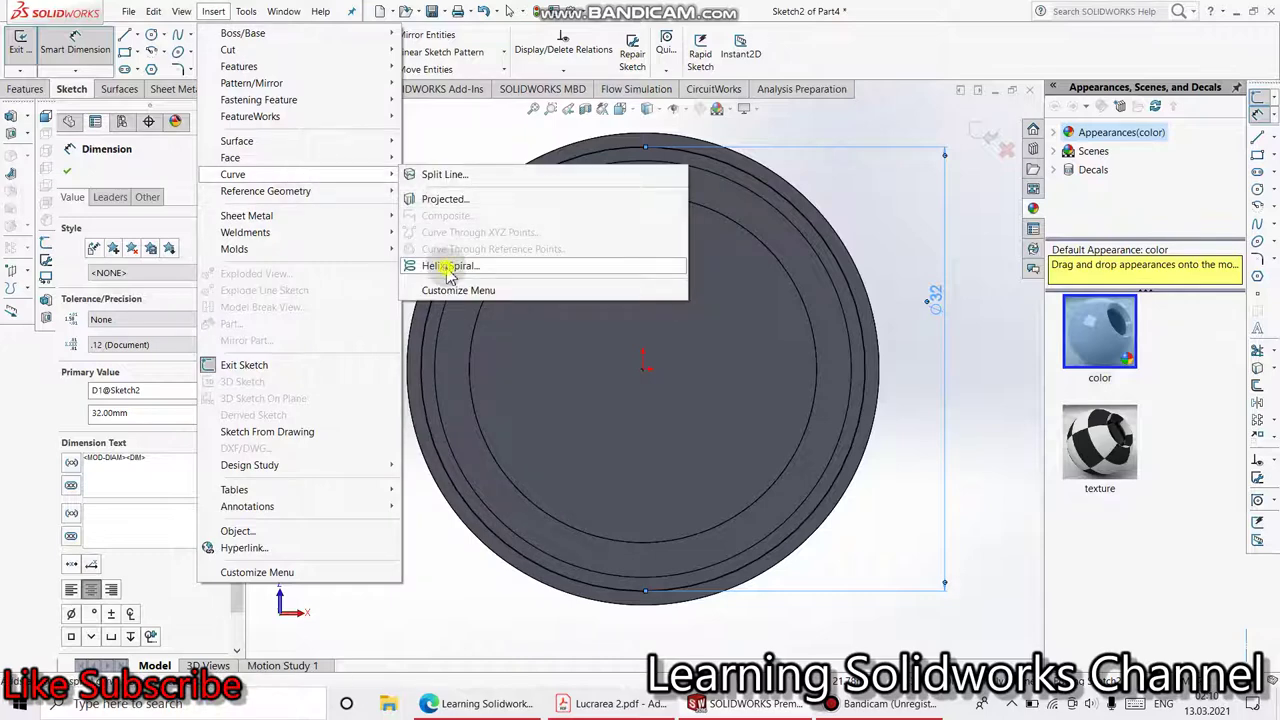
Create a reversed, clockwise helix on the circle: 4 mm pitch, 26 revolutions, 90° start angle.
click(447, 268)
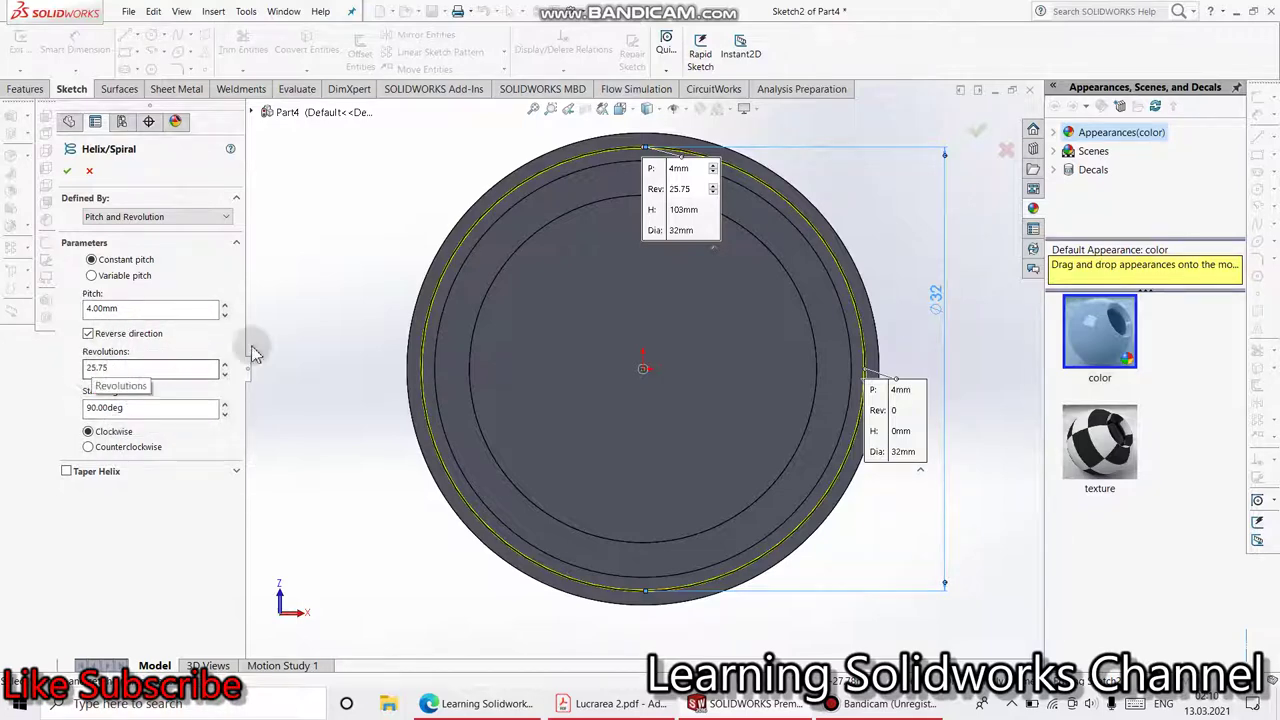
scroll(550, 285, up, 2)
middle_drag(608, 279, 551, 333)
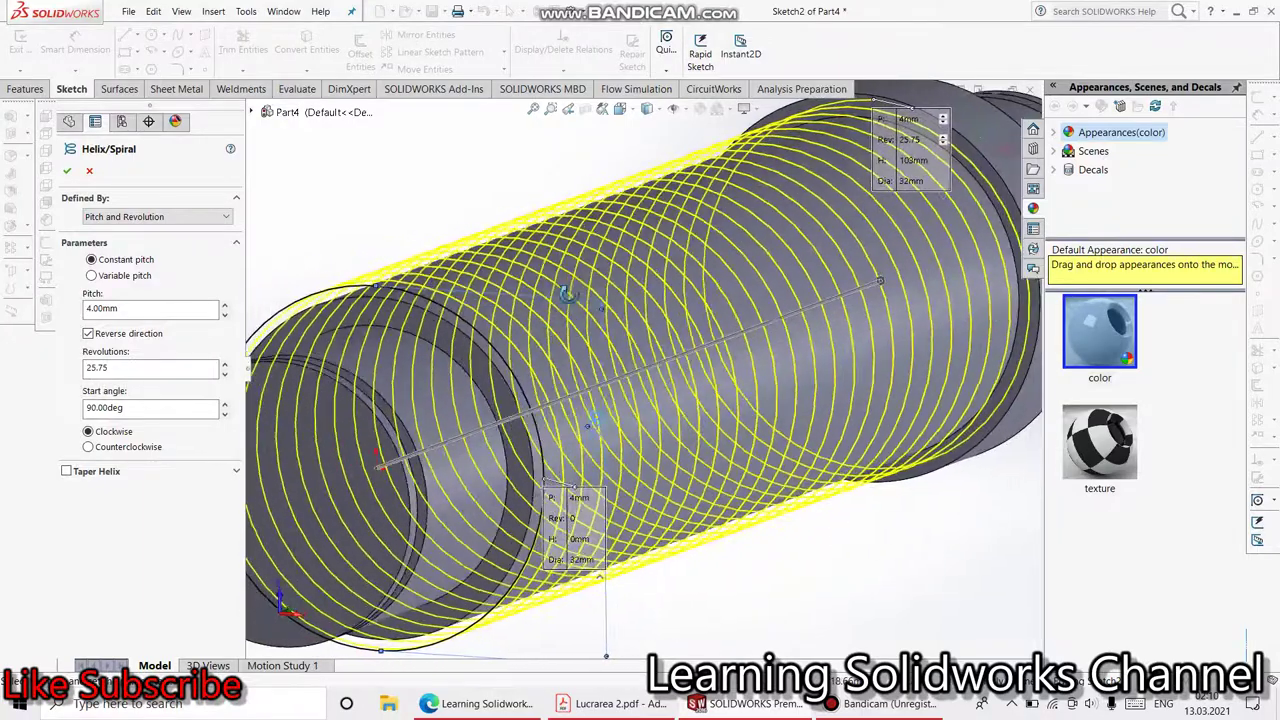
scroll(551, 333, down, 2)
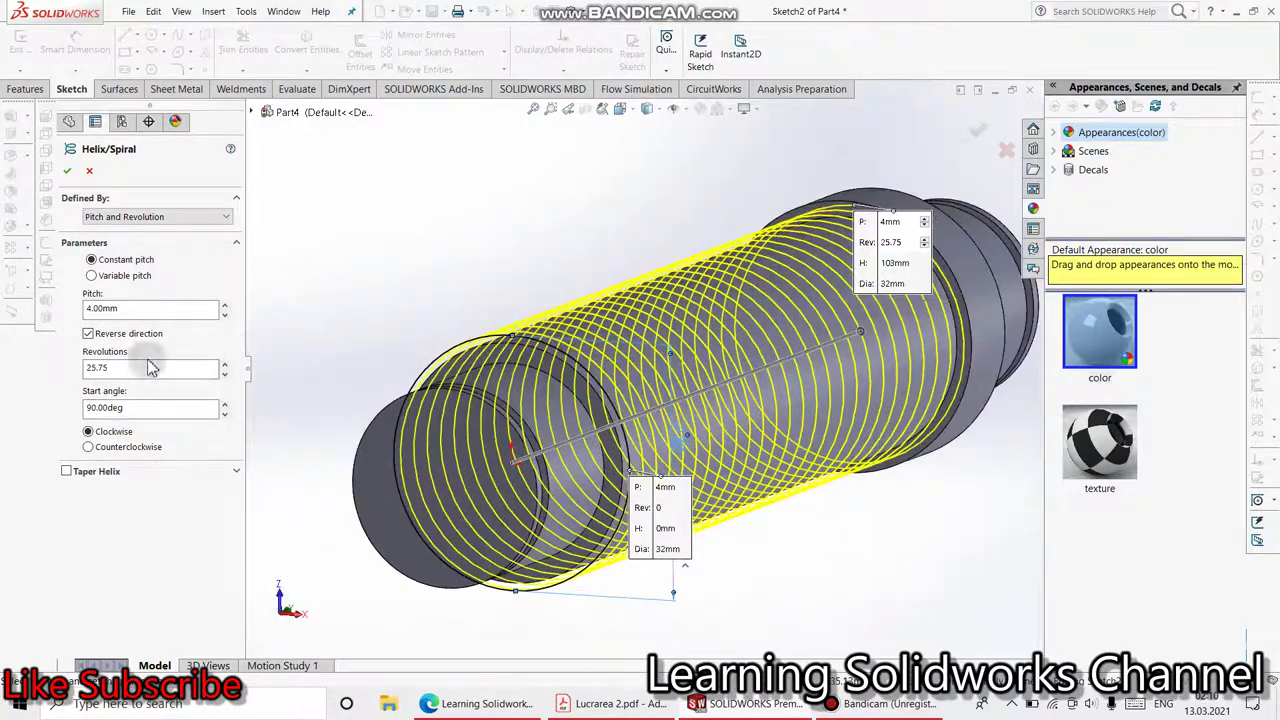
click(226, 378)
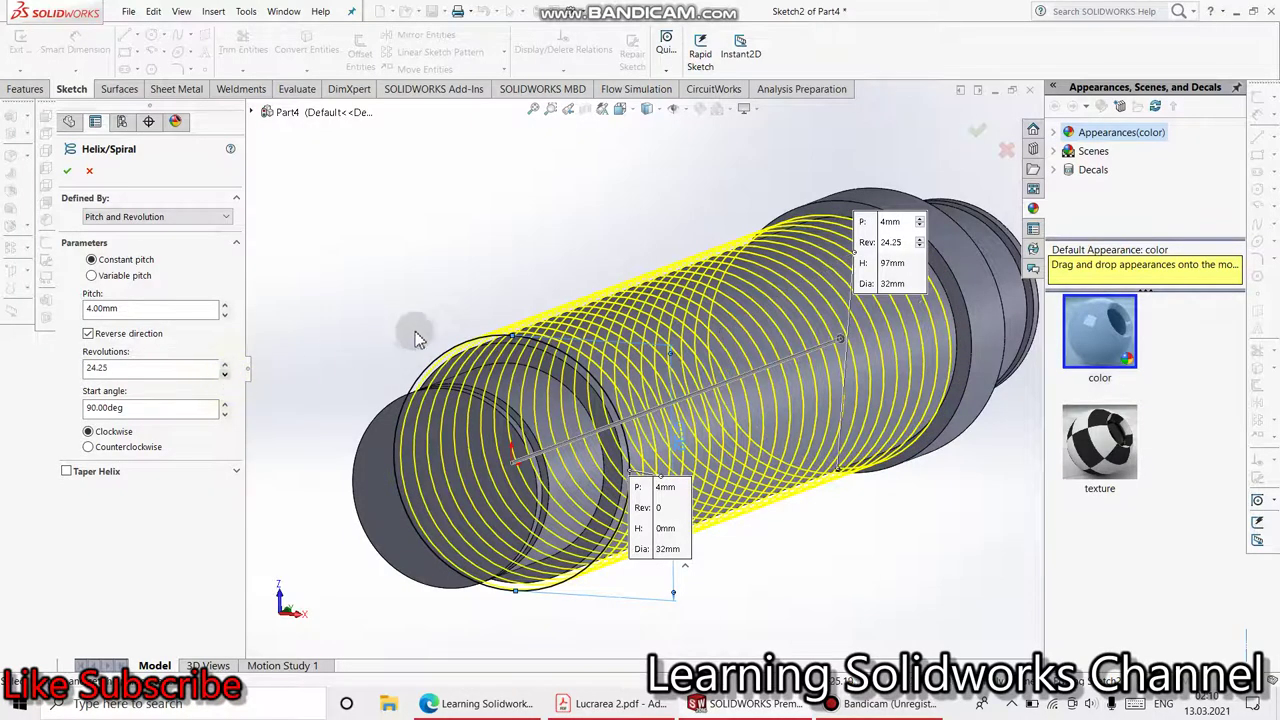
scroll(418, 322, up, 3)
middle_drag(632, 320, 566, 329)
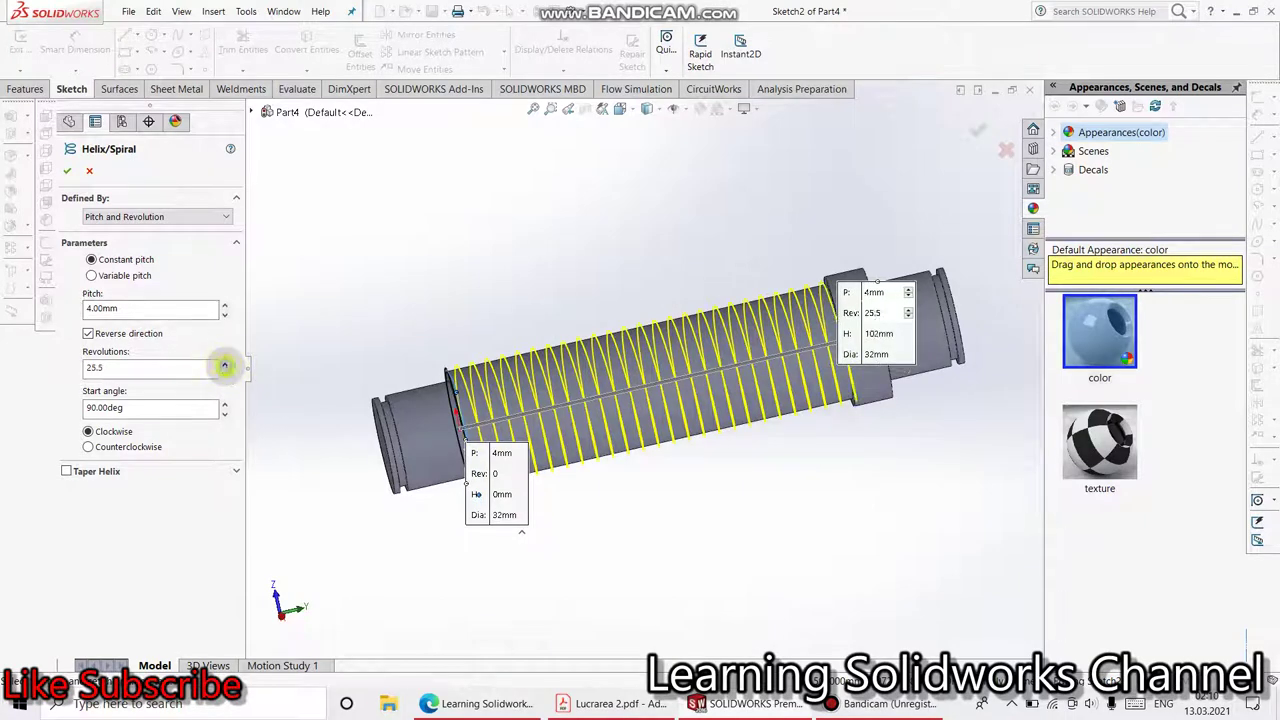
middle_drag(523, 210, 536, 208)
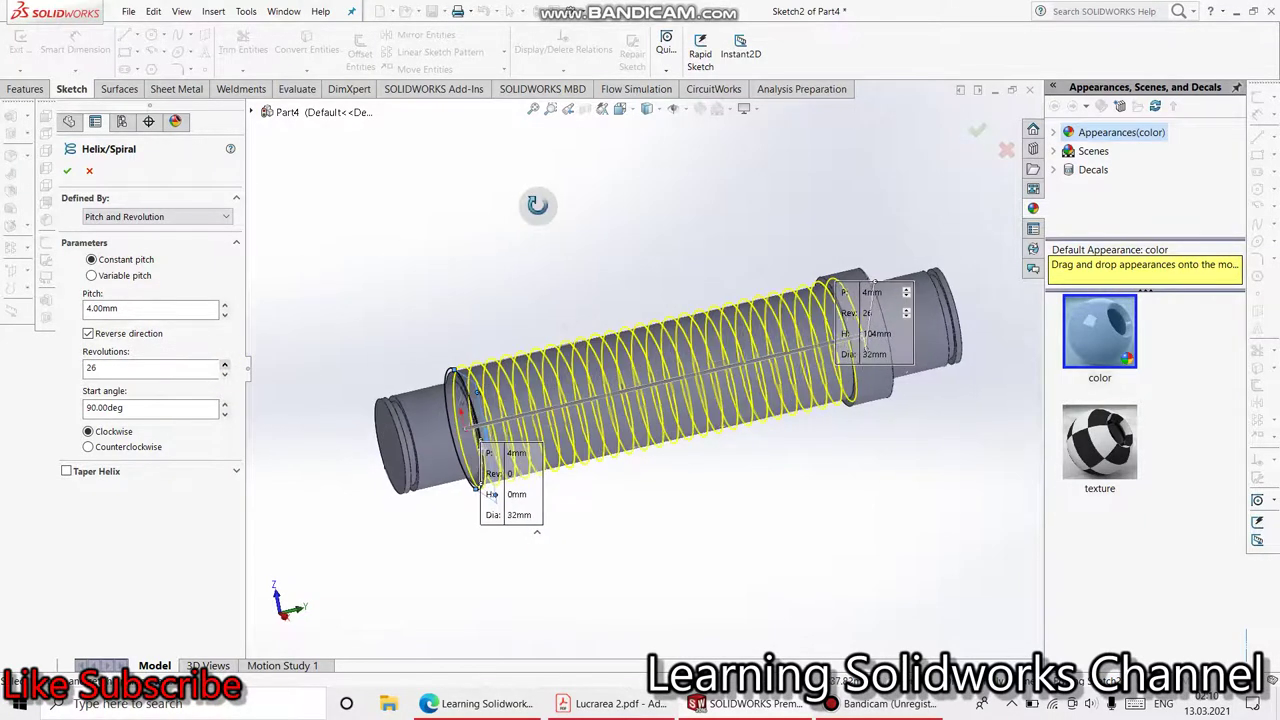
mouse_move(600, 263)
middle_down()
mouse_move(670, 263)
mouse_move(646, 273)
middle_up()
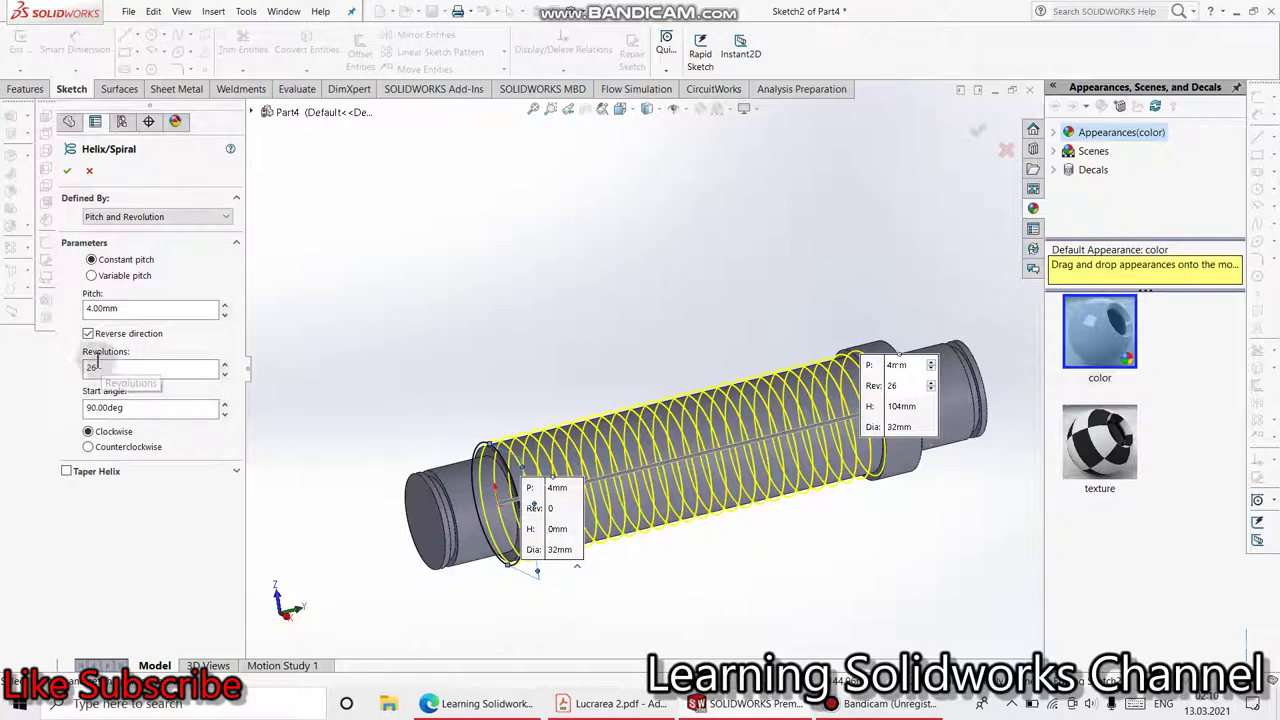
middle_drag(606, 276, 570, 280)
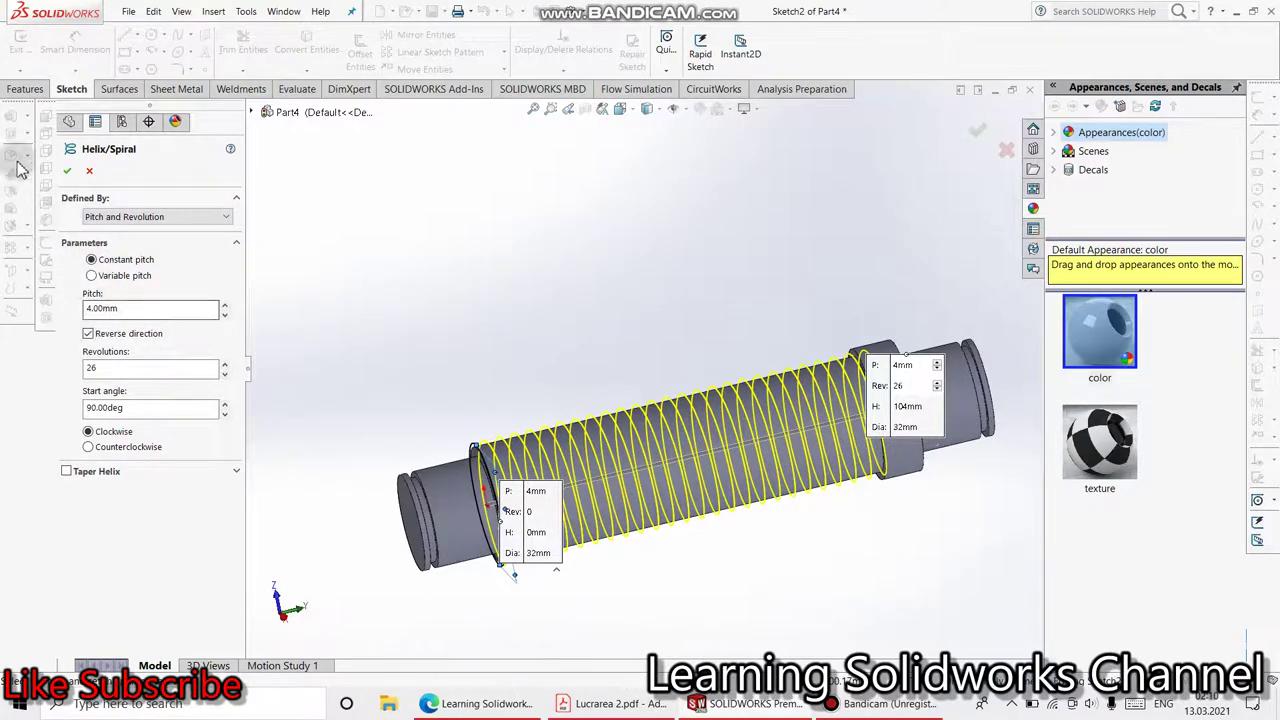
click(73, 171)
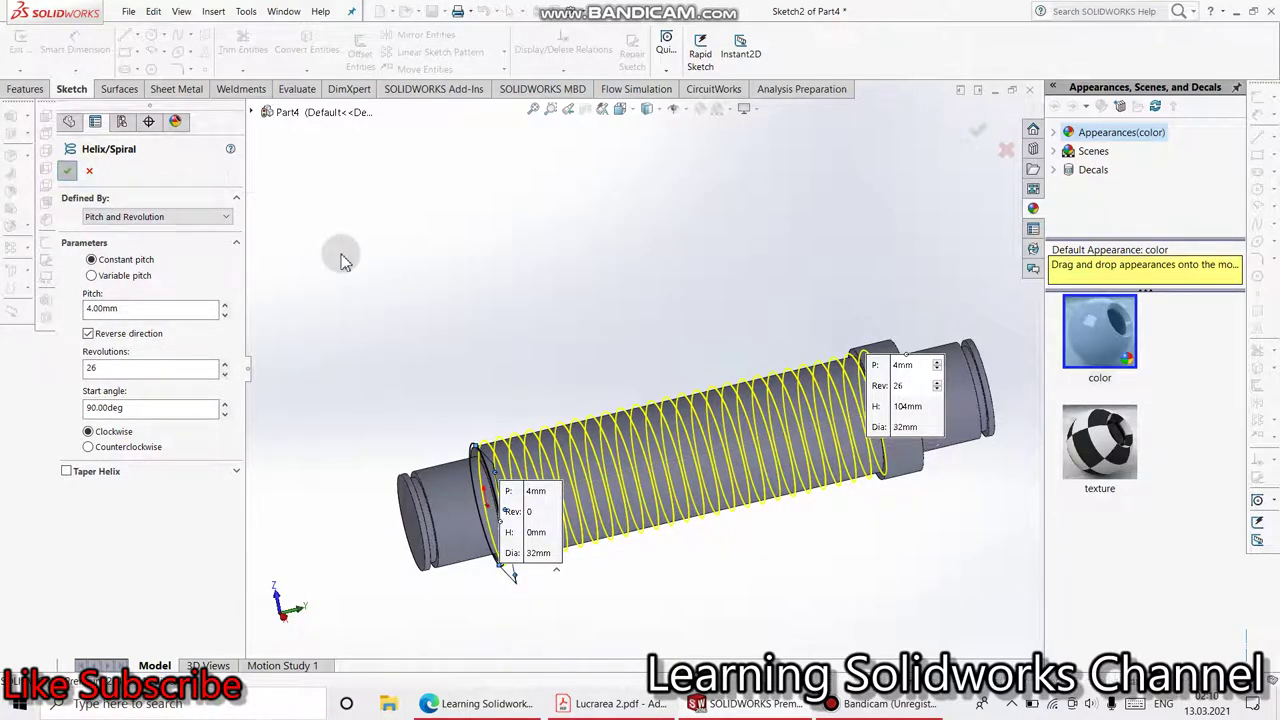
mouse_move(357, 250)
middle_down()
mouse_move(394, 251)
mouse_move(391, 294)
middle_up()
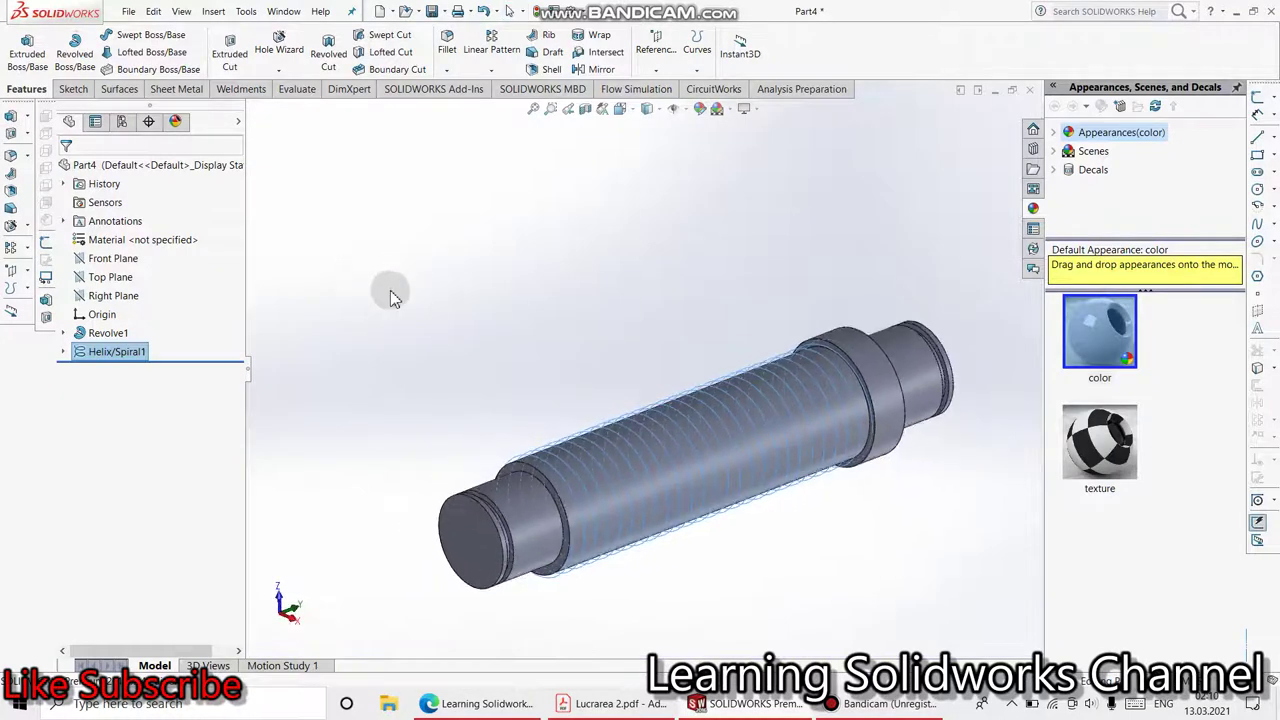
Start Sketch3 on the Front Plane and view it Normal To.
scroll(463, 428, down, 2)
scroll(490, 442, down, 2)
scroll(570, 510, down, 2)
scroll(640, 568, down, 2)
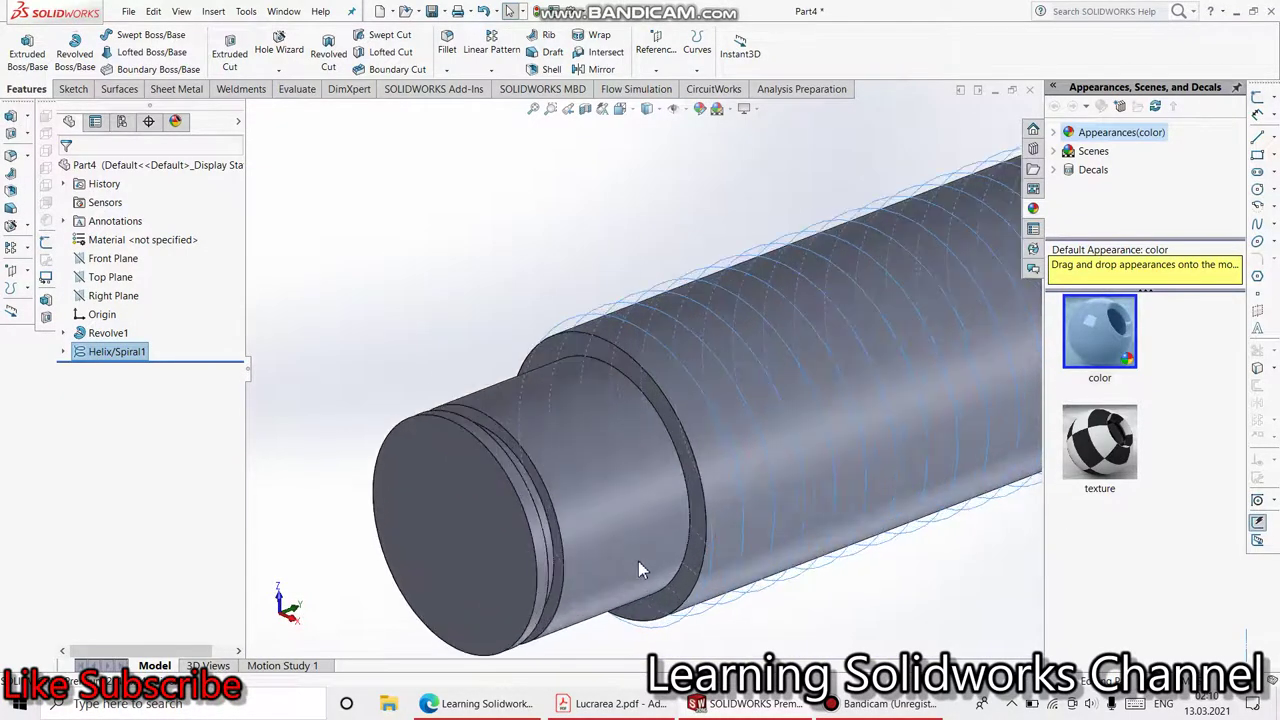
click(124, 262)
click(131, 243)
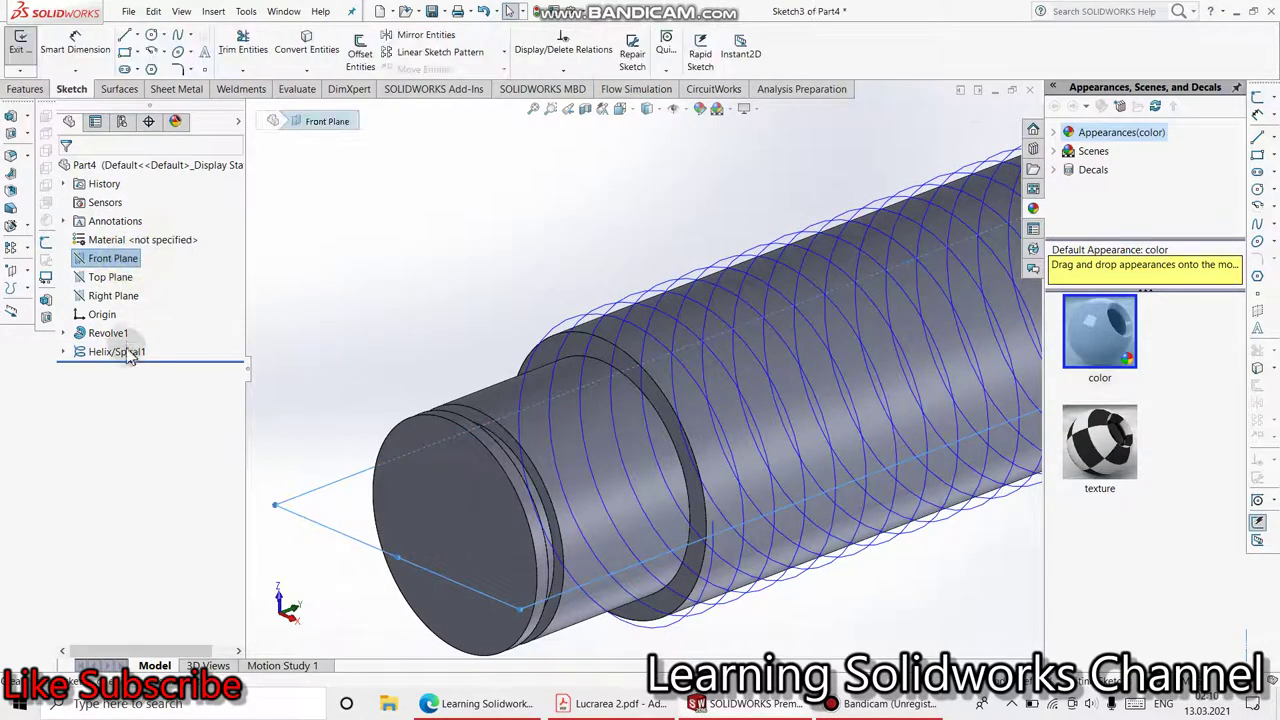
click(153, 354)
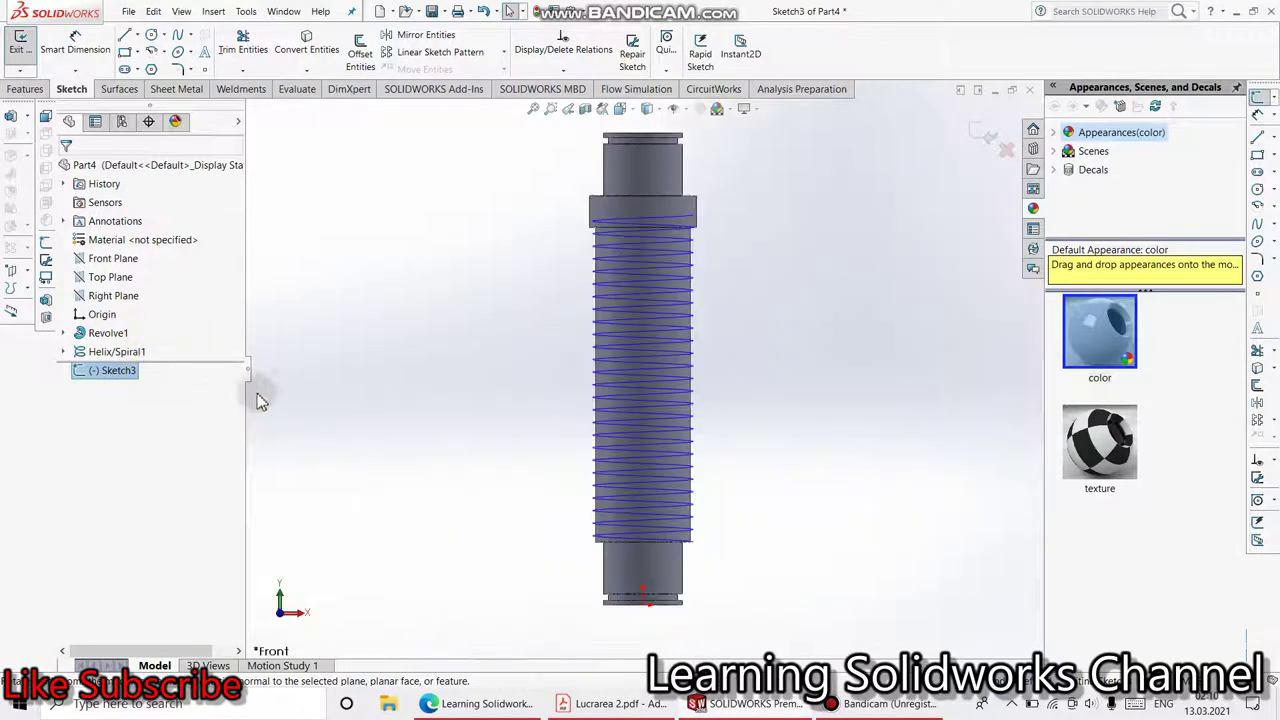
Zoom into the helix end and select the Center Rectangle tool.
scroll(680, 530, down, 3)
scroll(718, 480, down, 3)
scroll(700, 440, down, 2)
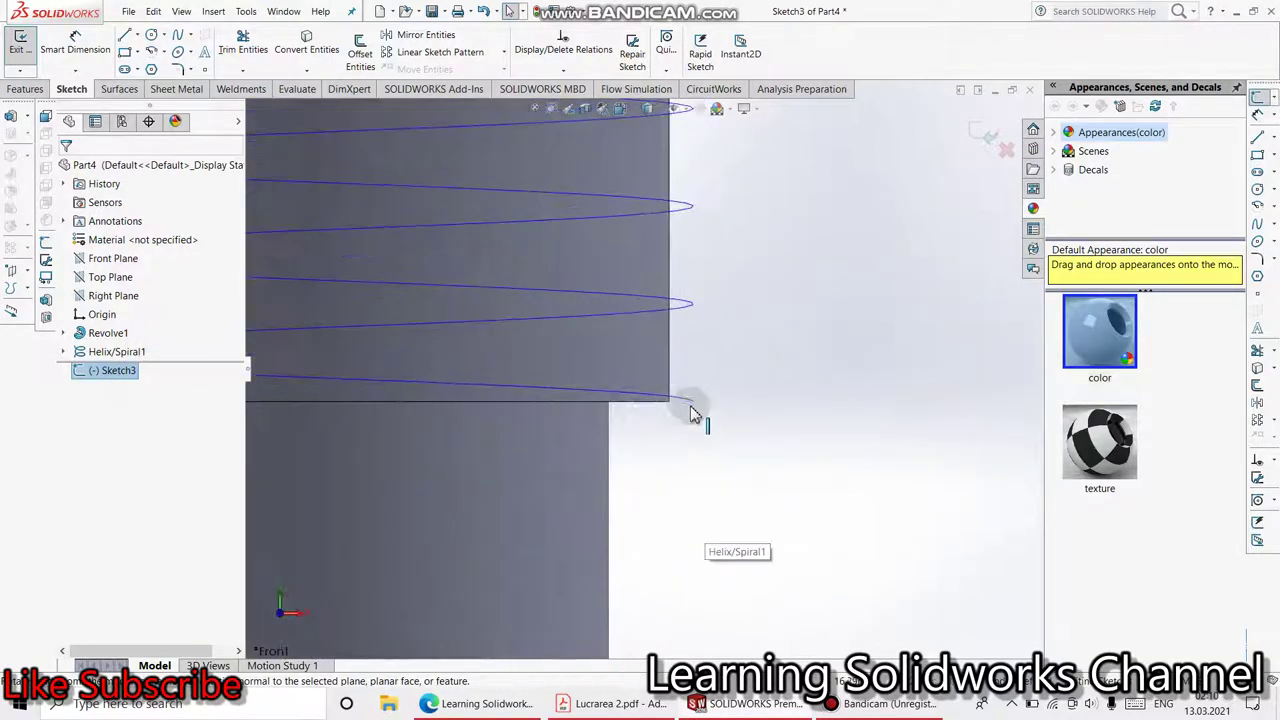
scroll(686, 409, down, 2)
scroll(686, 409, down, 1)
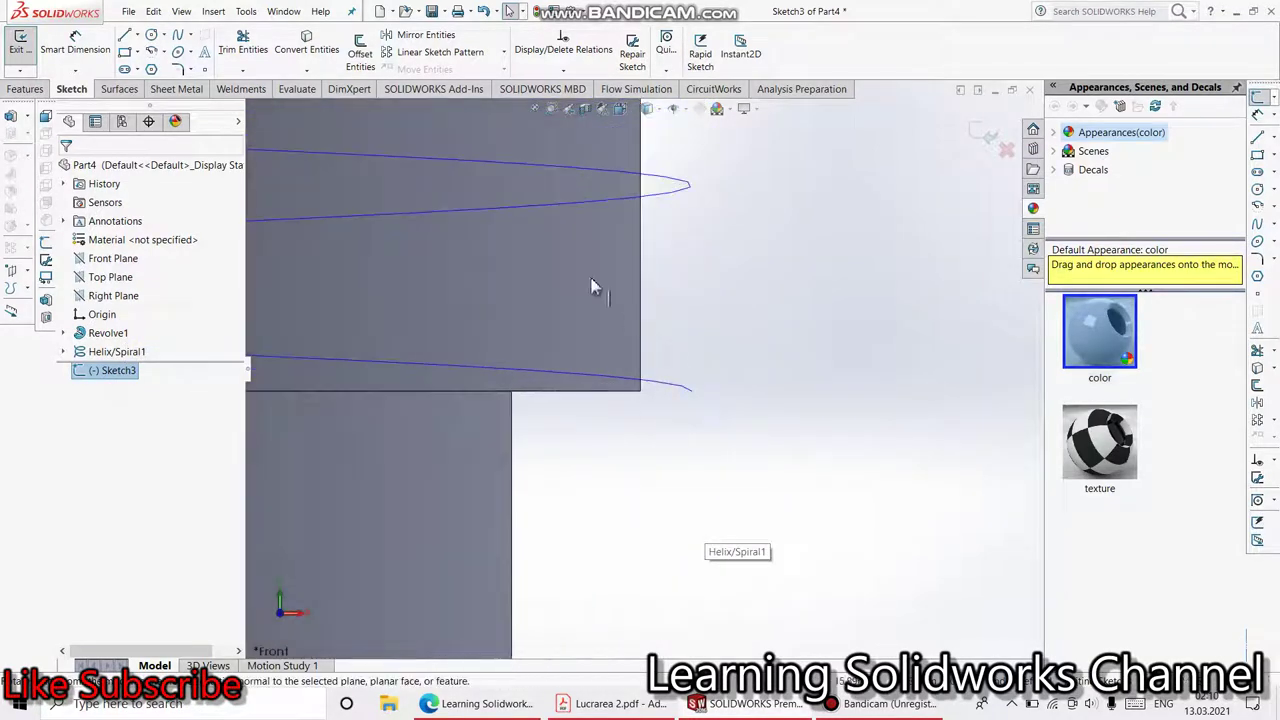
click(138, 53)
click(150, 83)
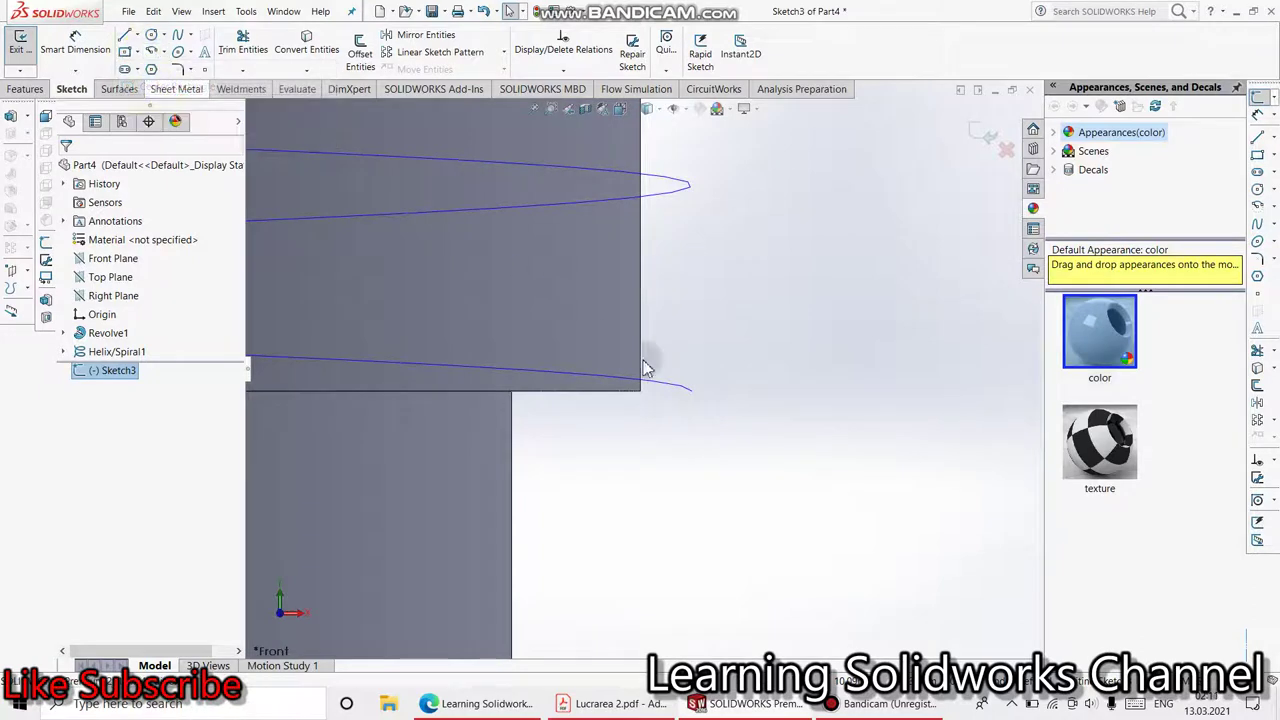
Draw a centre rectangle and drag its centre onto the helix endpoint.
click(691, 390)
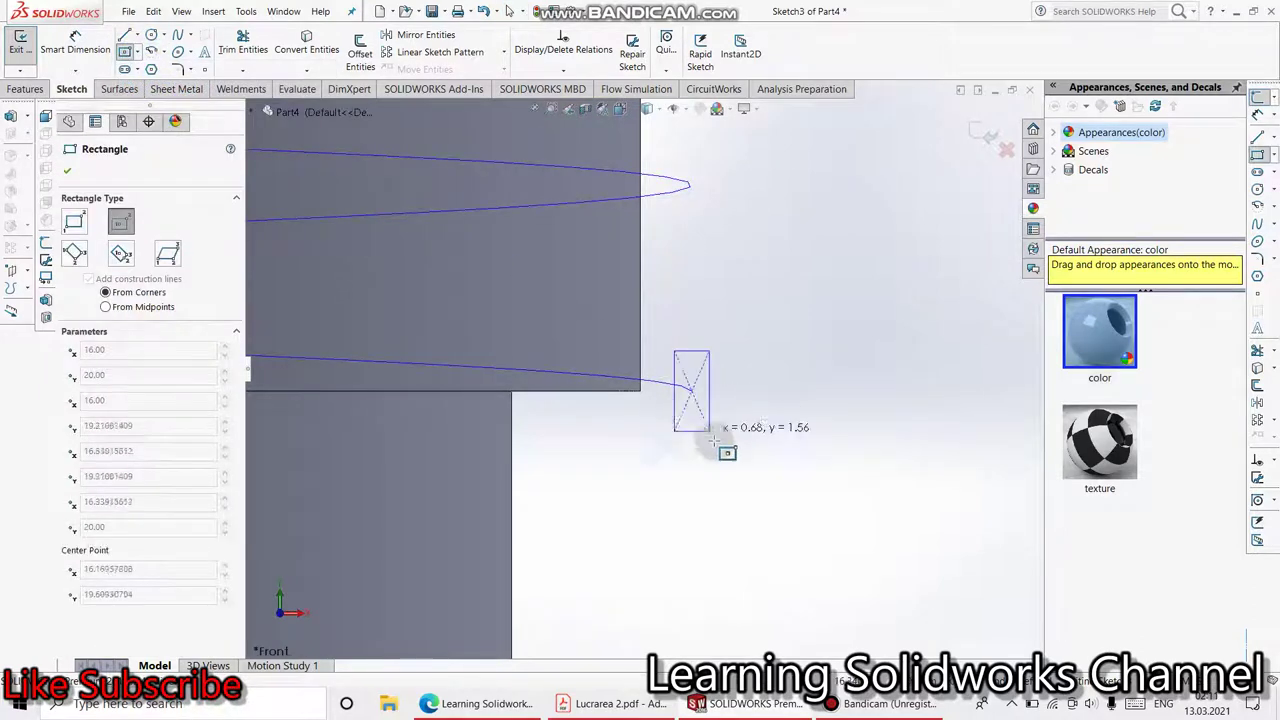
key(Escape)
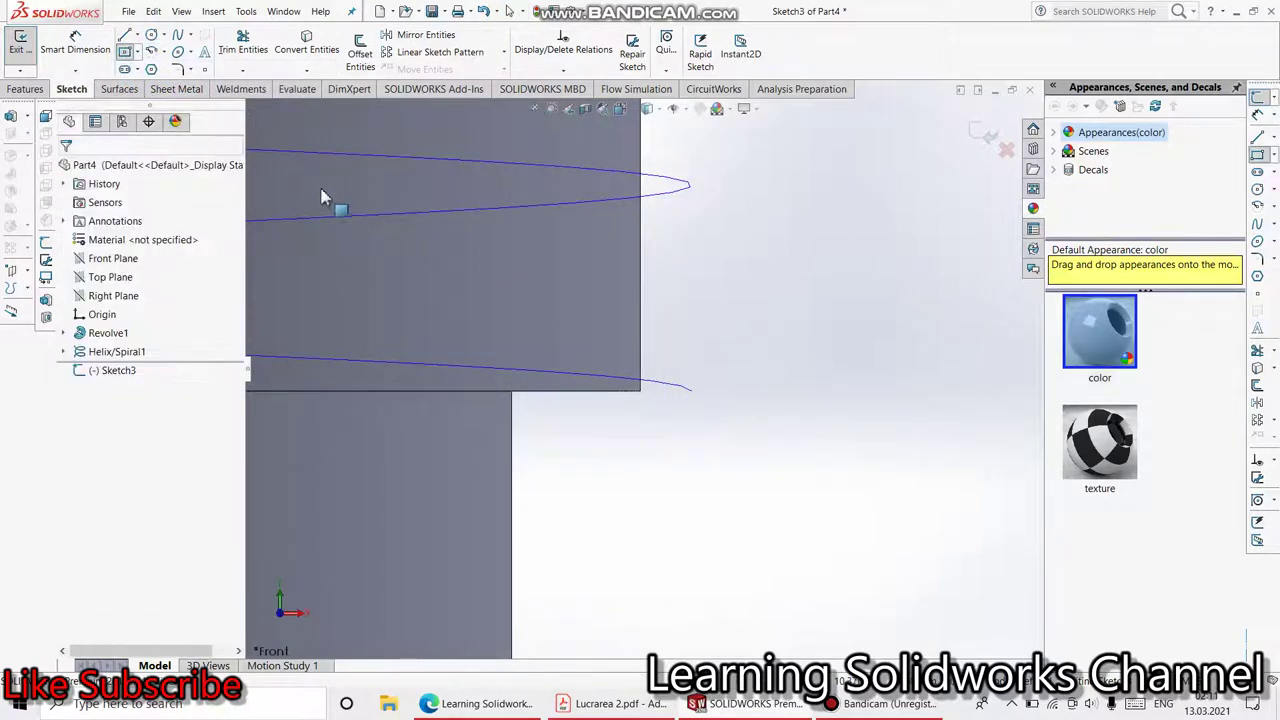
click(663, 386)
key(Escape)
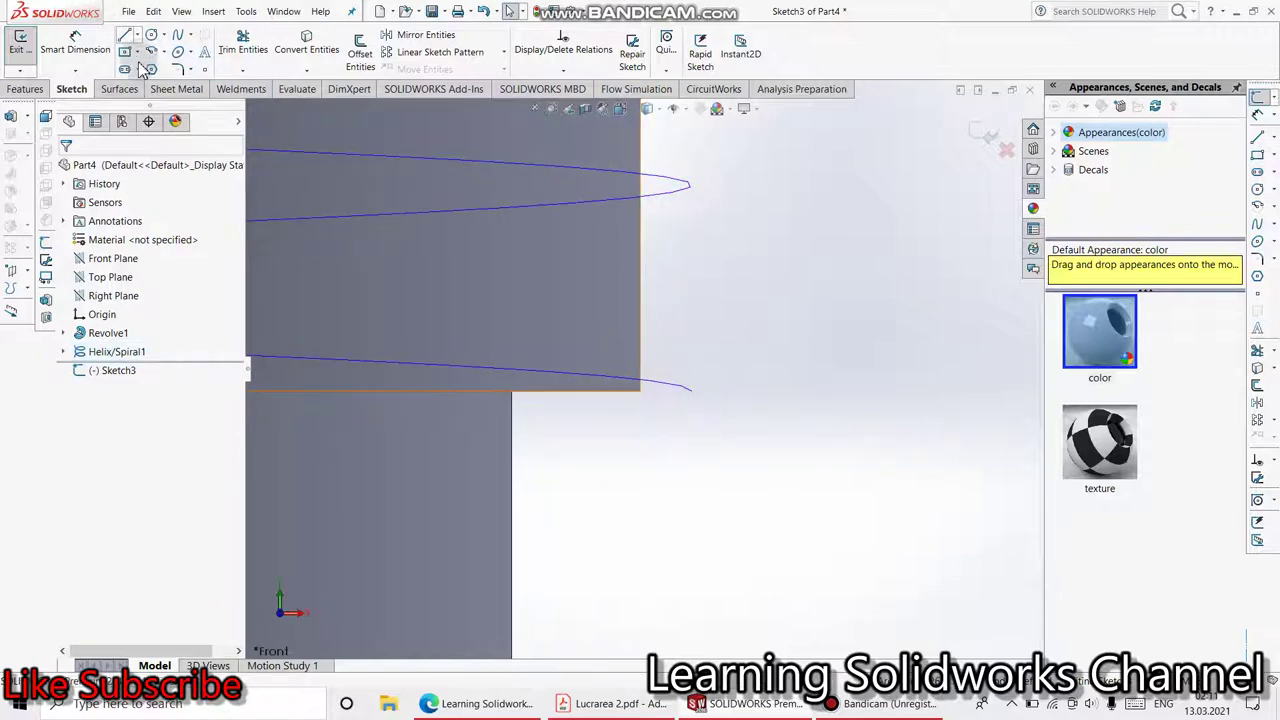
click(664, 381)
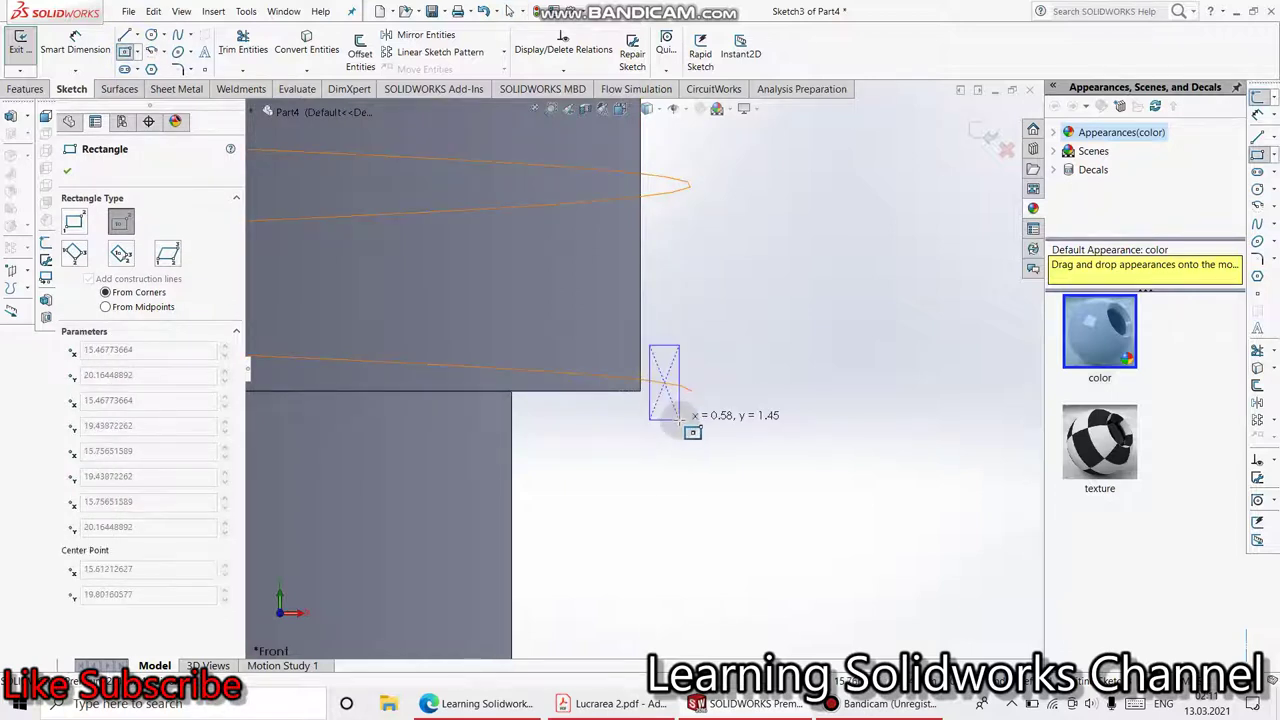
click(679, 419)
right_click(722, 360)
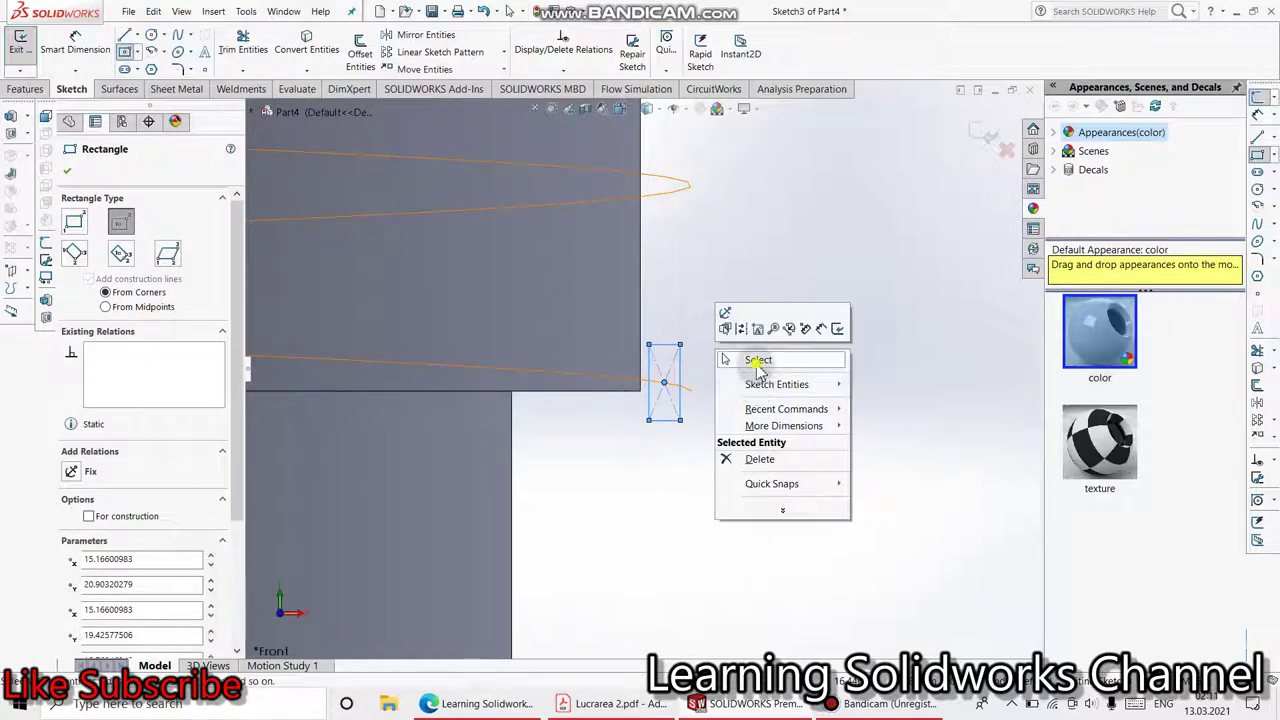
click(750, 360)
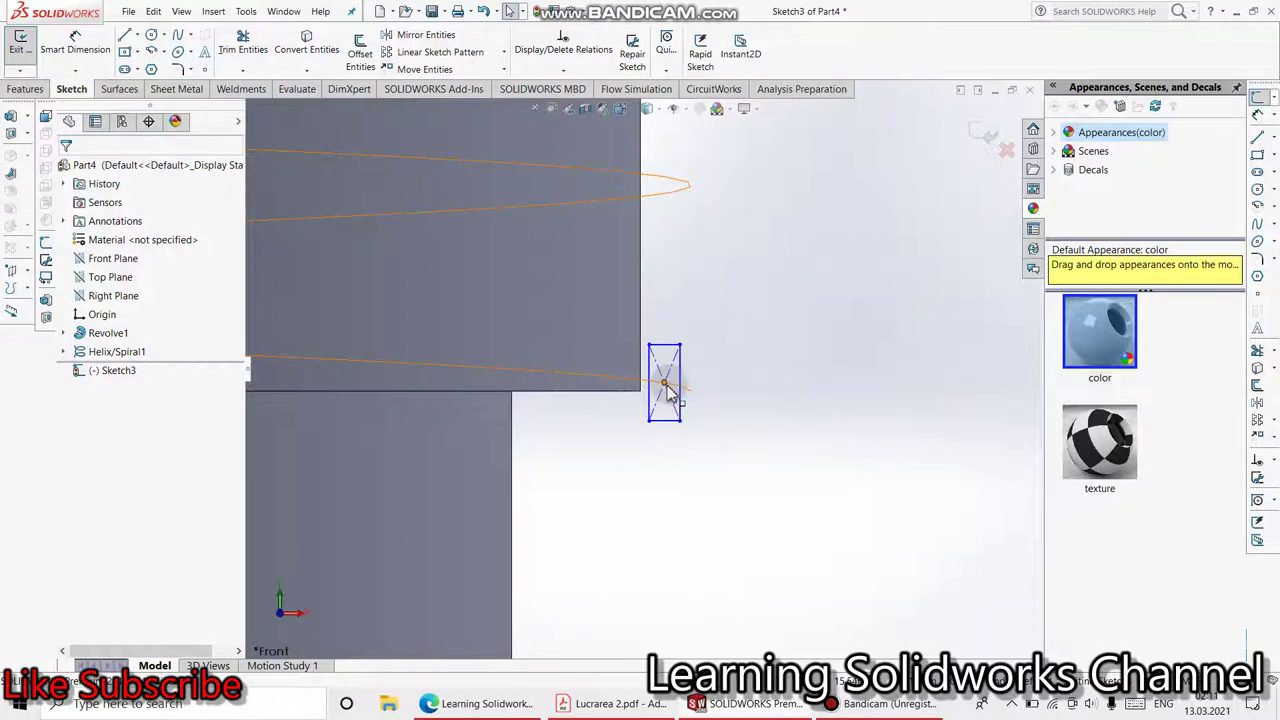
drag(666, 383, 698, 400)
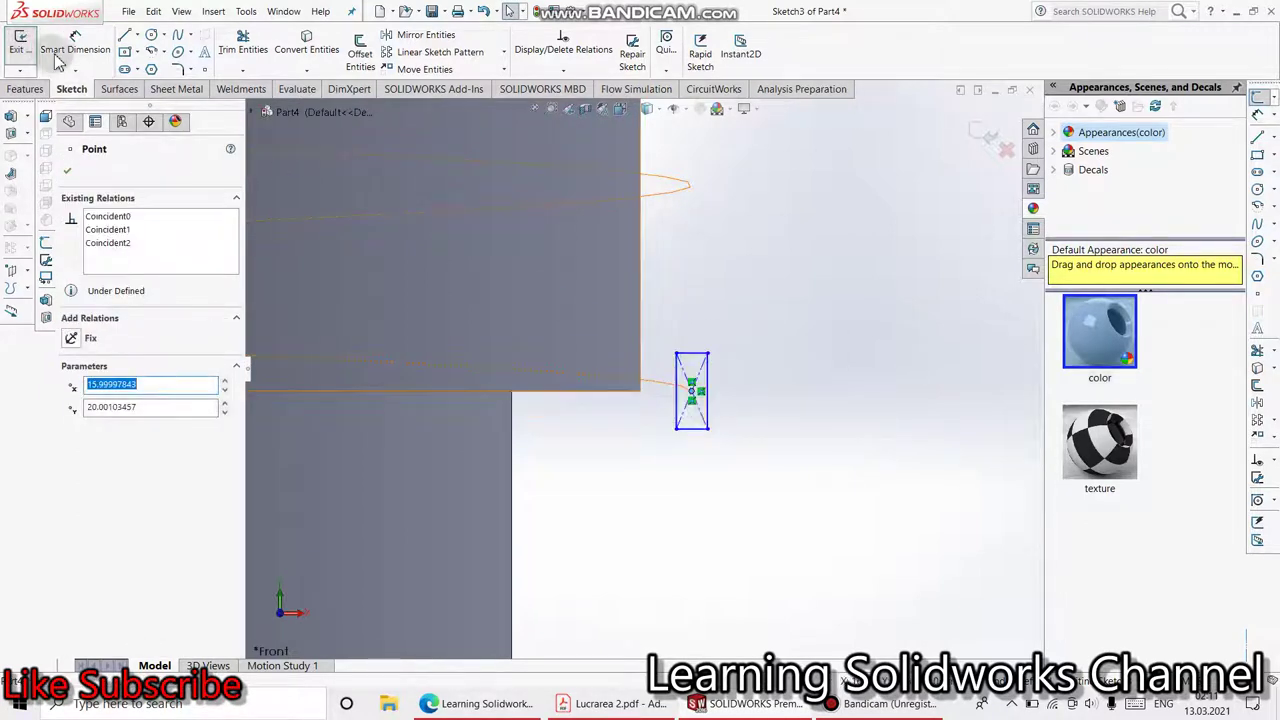
key(Escape)
Dimension the rectangle to 1 mm wide and 2 mm tall.
click(692, 390)
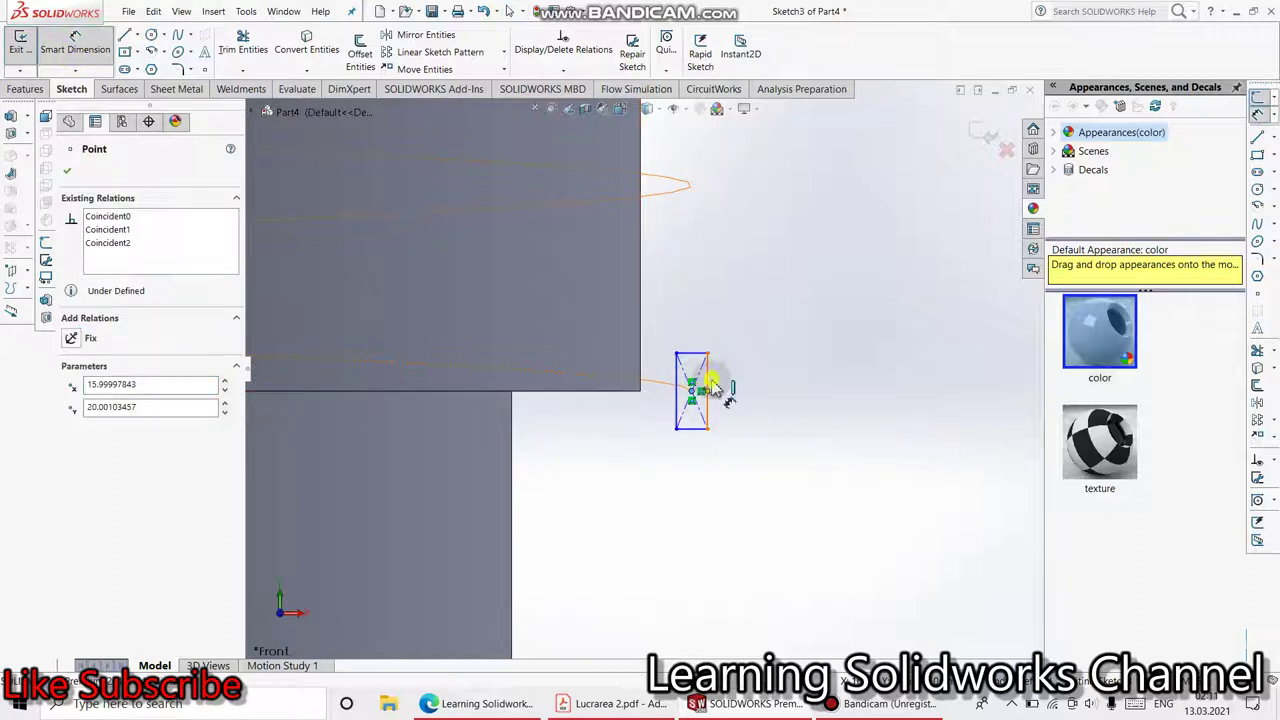
click(709, 386)
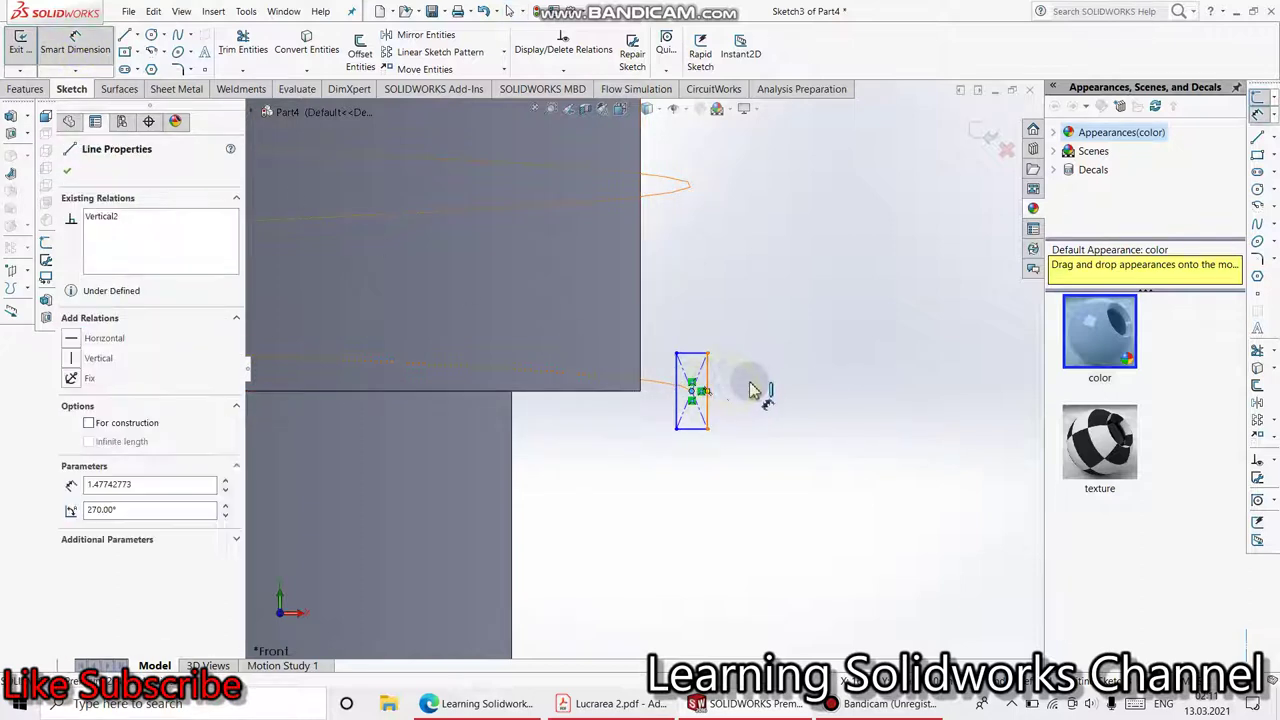
click(791, 478)
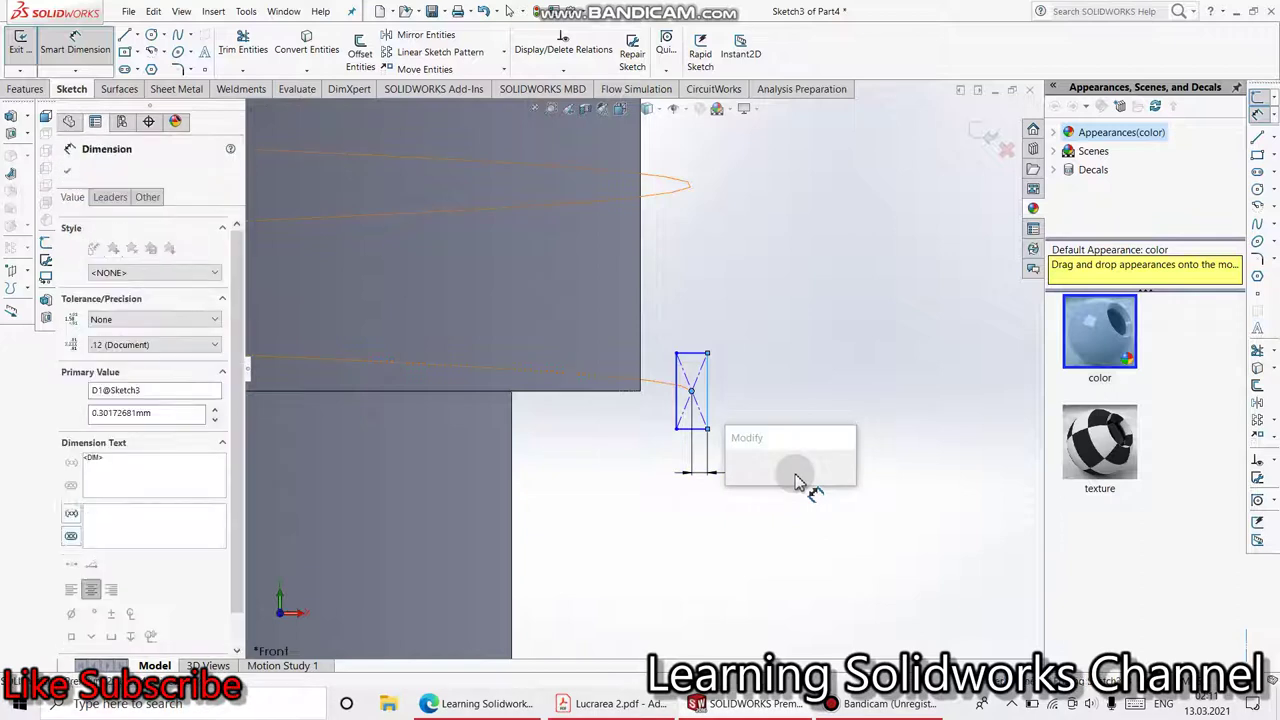
text(1)
key(Return)
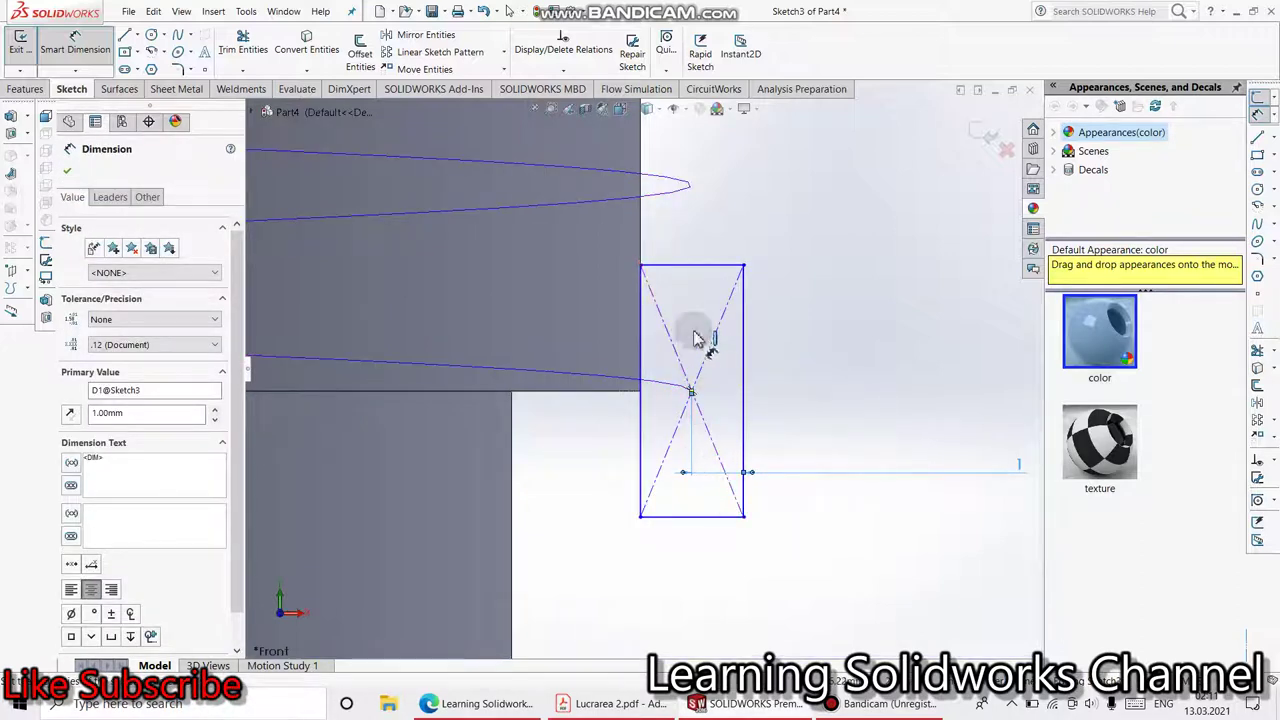
click(746, 350)
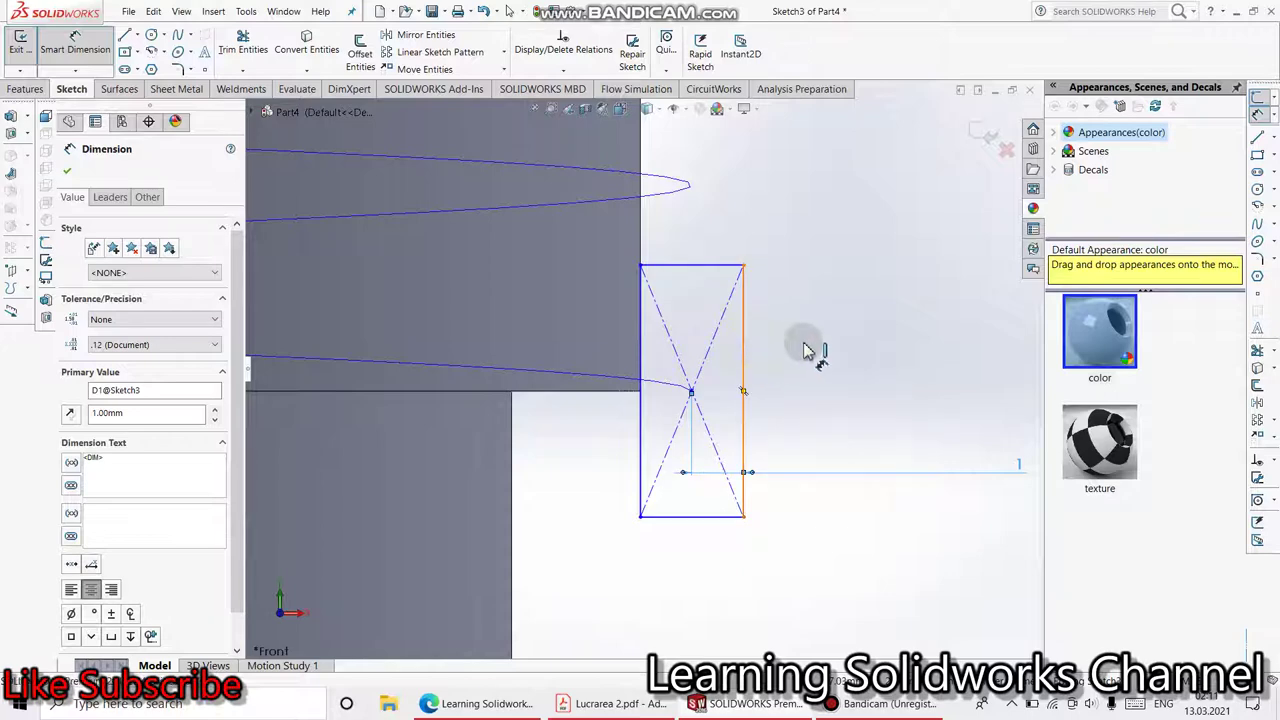
click(884, 377)
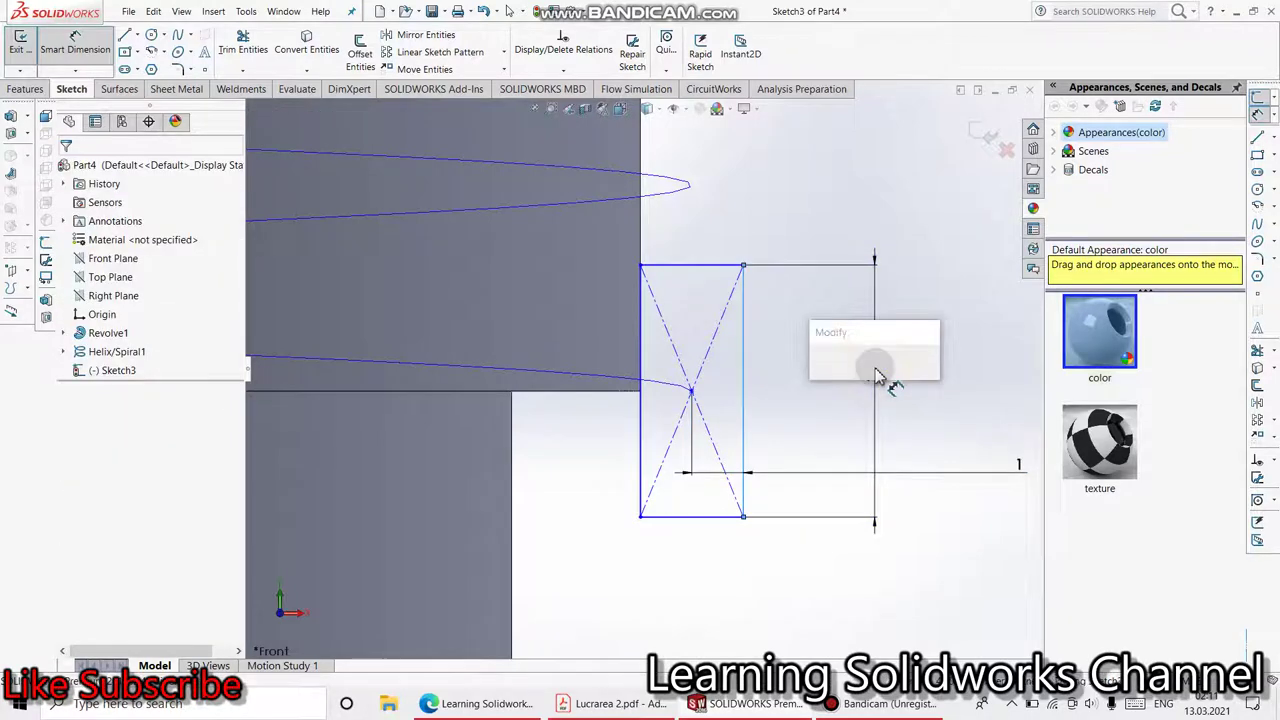
text(2)
key(Return)
text(2.00mm)
key(Return)
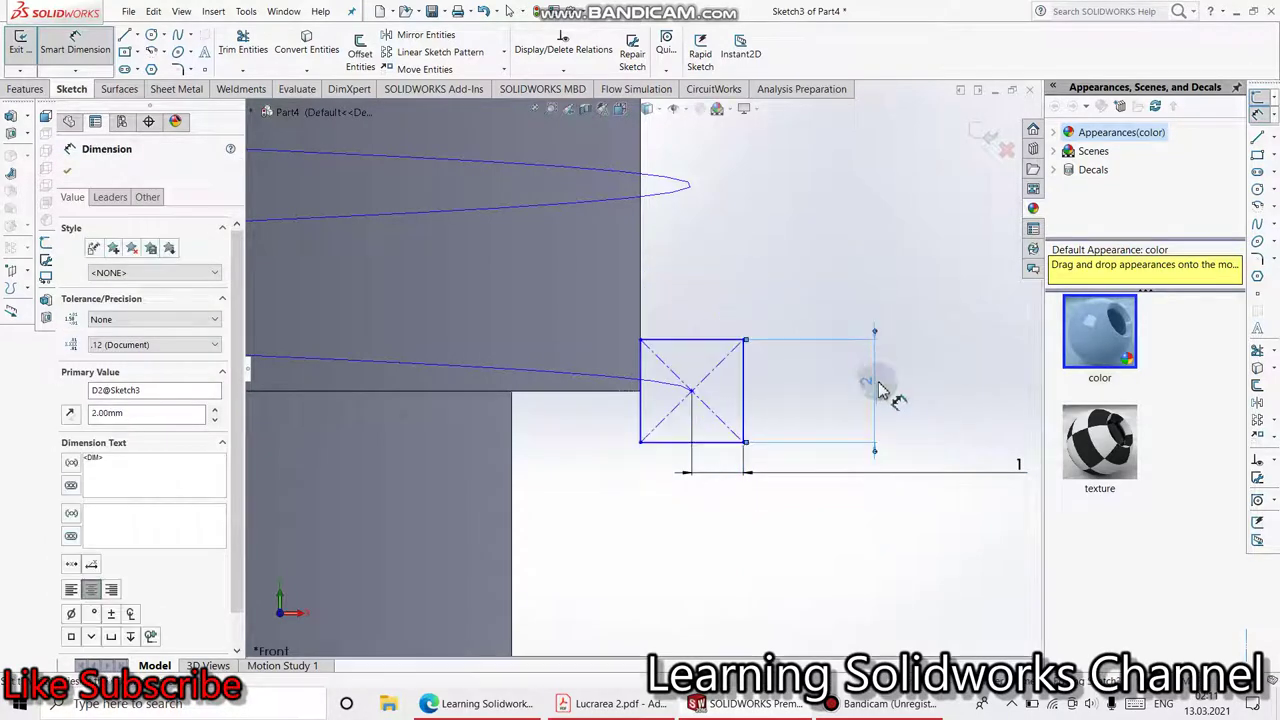
scroll(705, 410, up, 1)
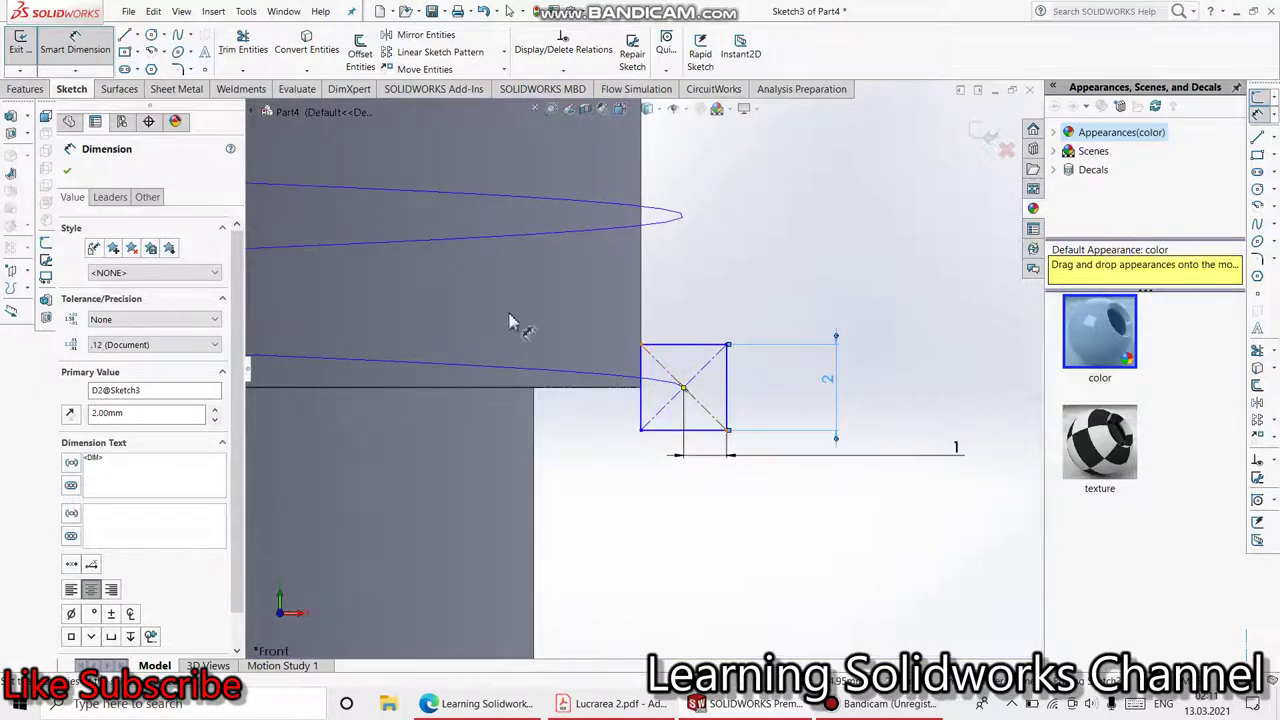
click(69, 175)
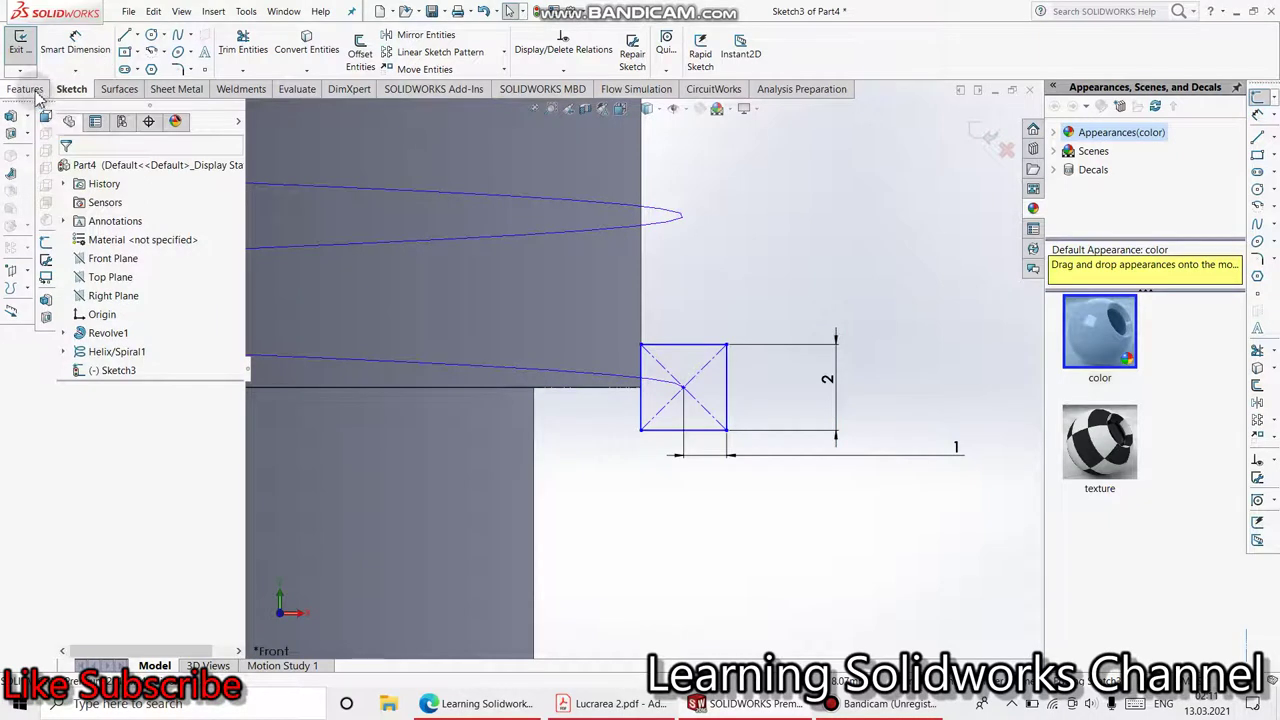
Sweep the Sketch3 rectangle along Helix/Spiral1 to form the thread, Sweep1.
click(26, 89)
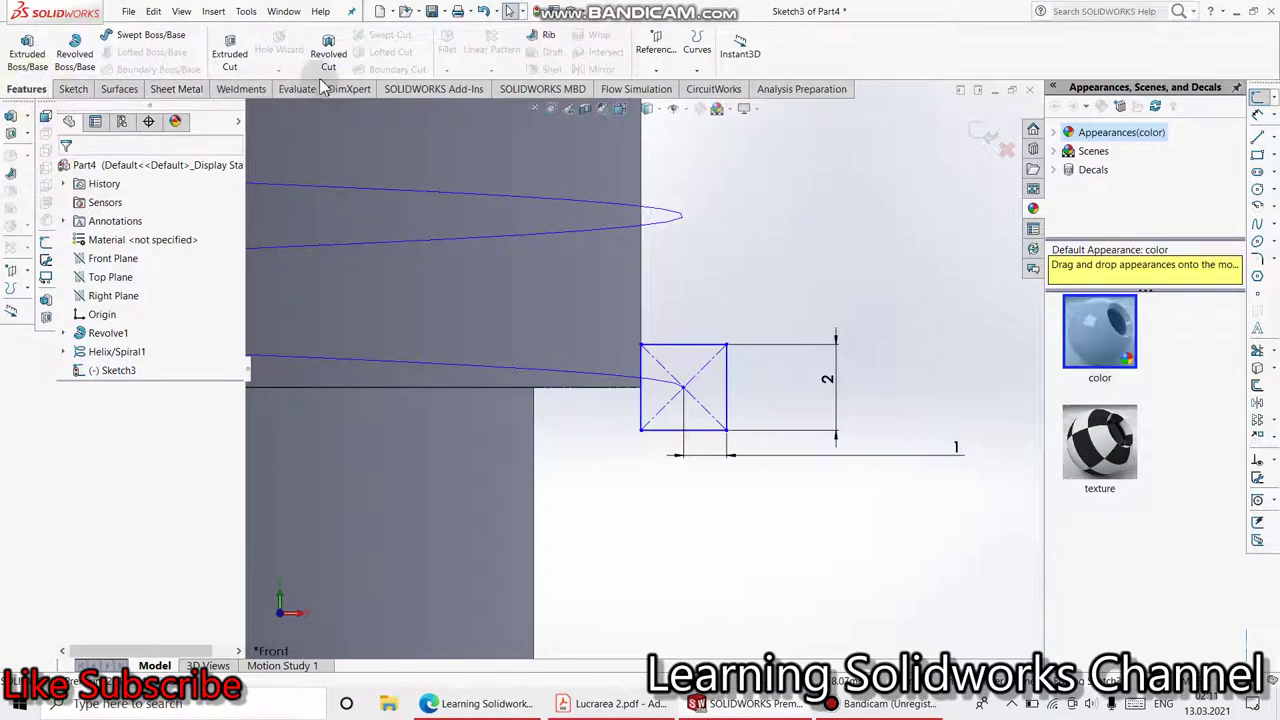
click(148, 47)
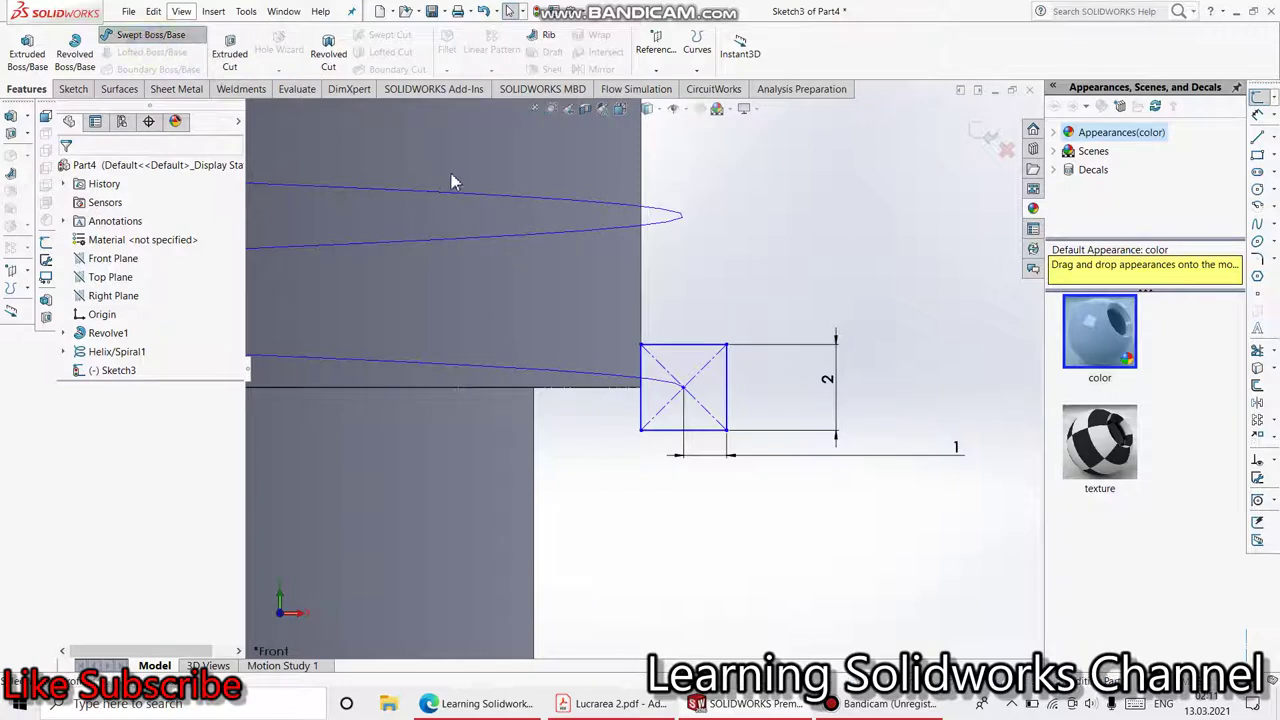
click(703, 350)
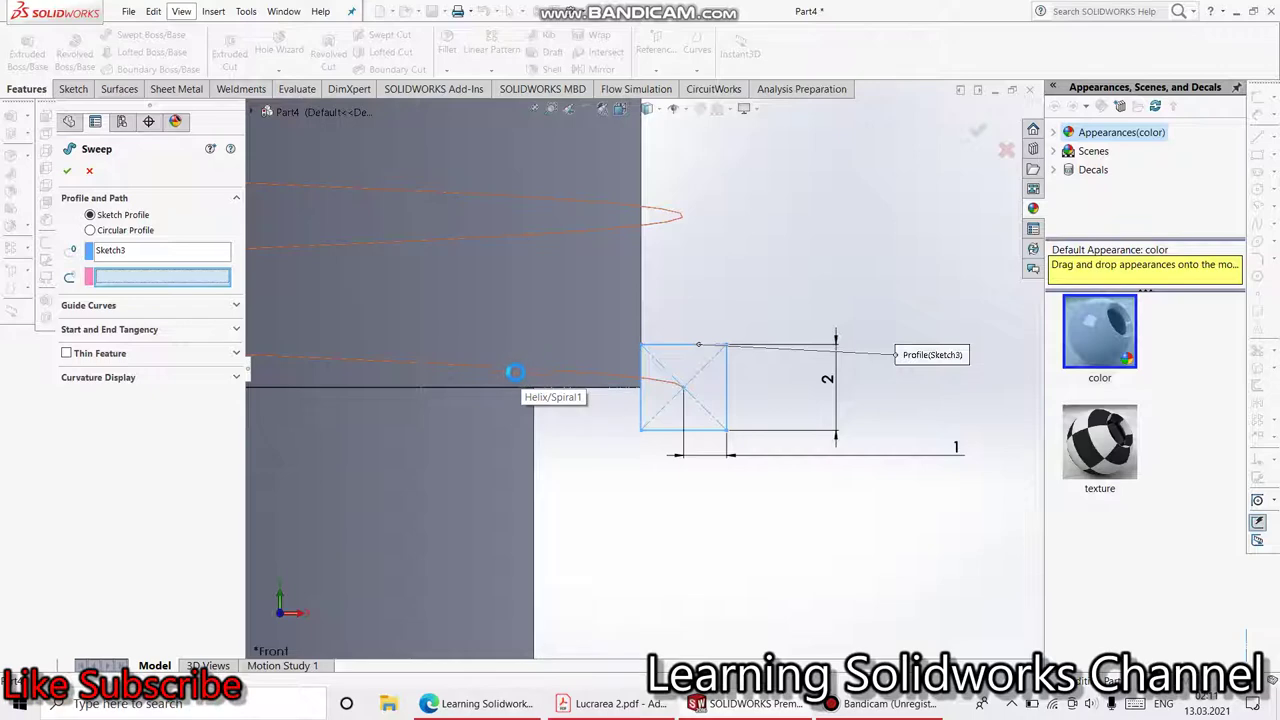
click(530, 352)
scroll(543, 339, up, 5)
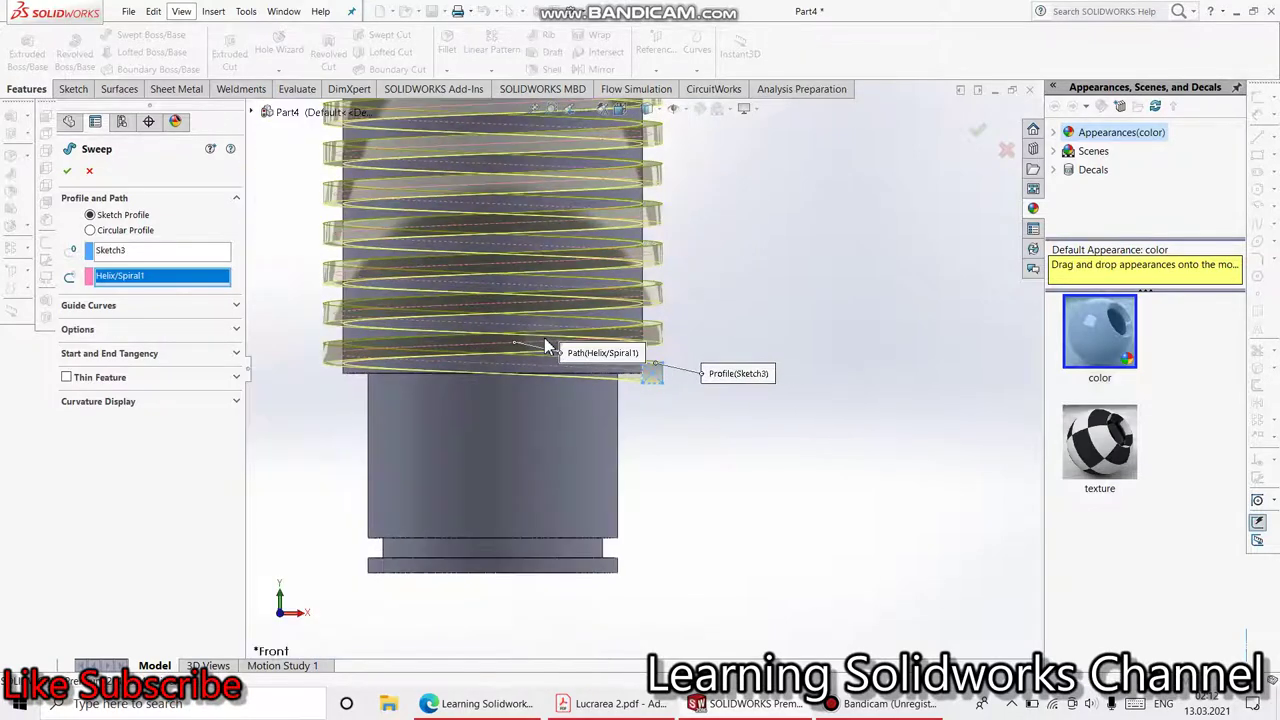
scroll(548, 250, up, 3)
scroll(638, 382, up, 2)
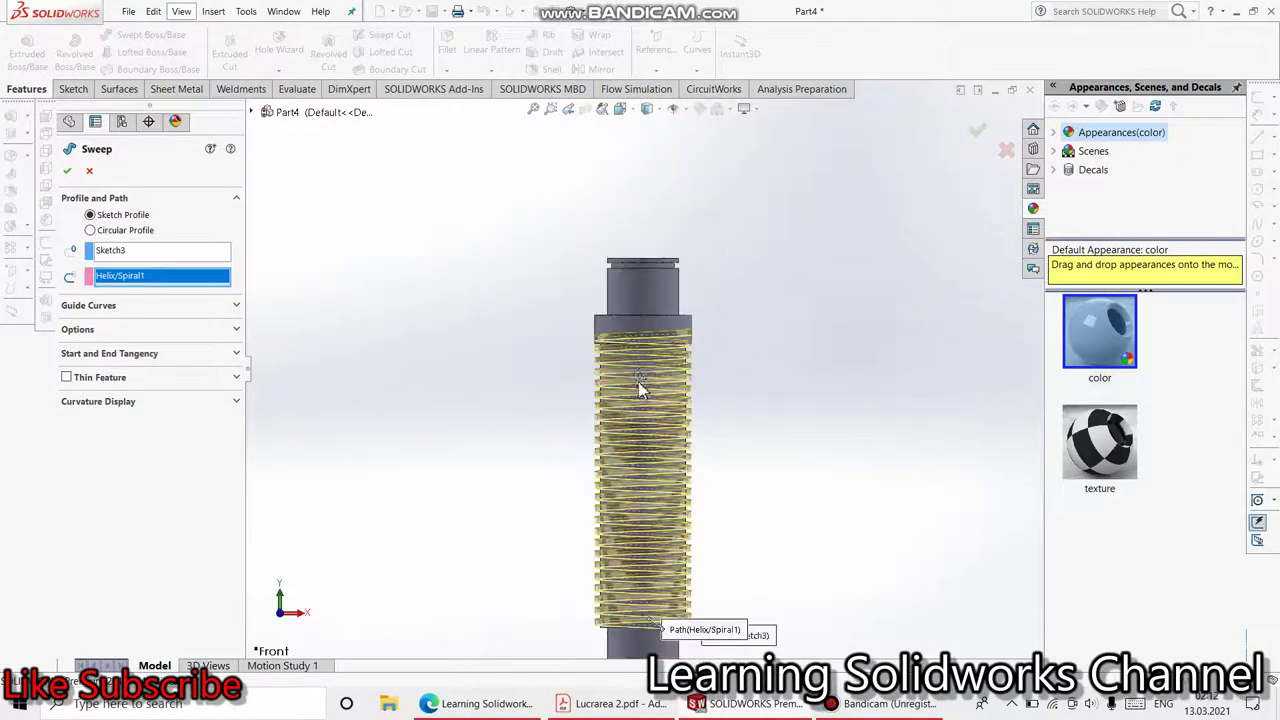
mouse_move(623, 443)
middle_down()
mouse_move(583, 337)
mouse_move(513, 294)
mouse_move(467, 320)
mouse_move(584, 294)
middle_up()
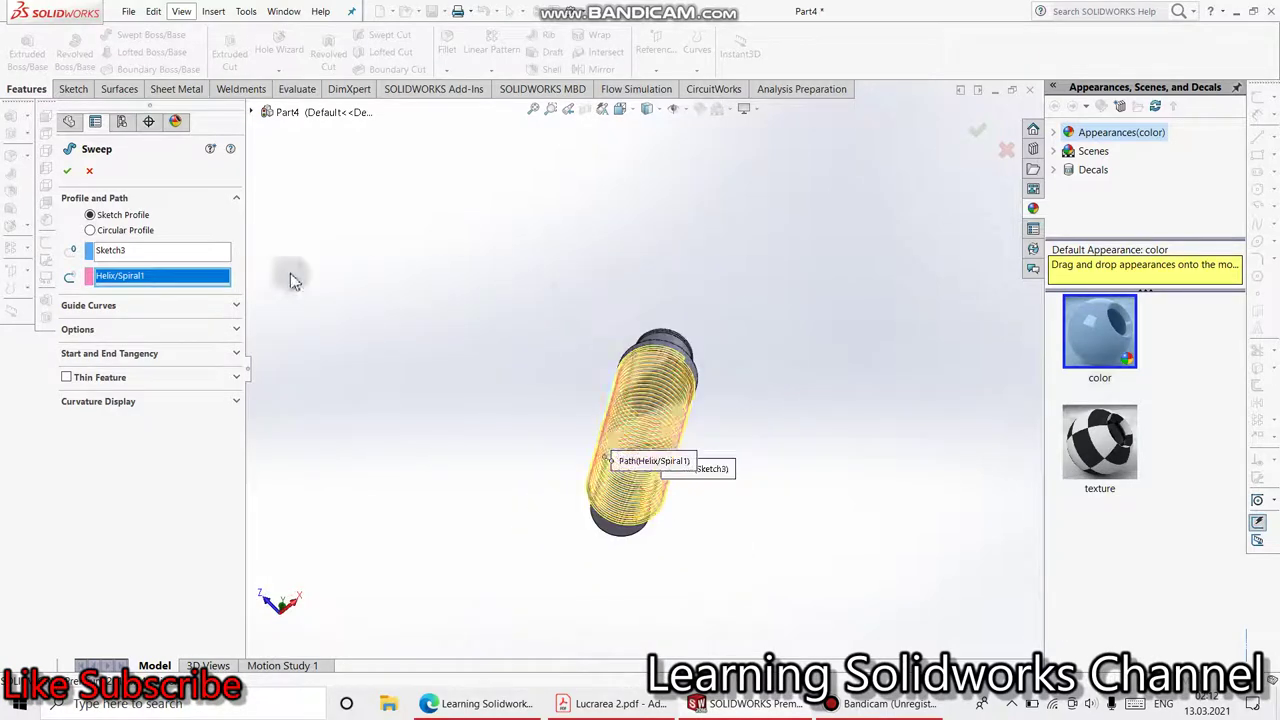
click(67, 172)
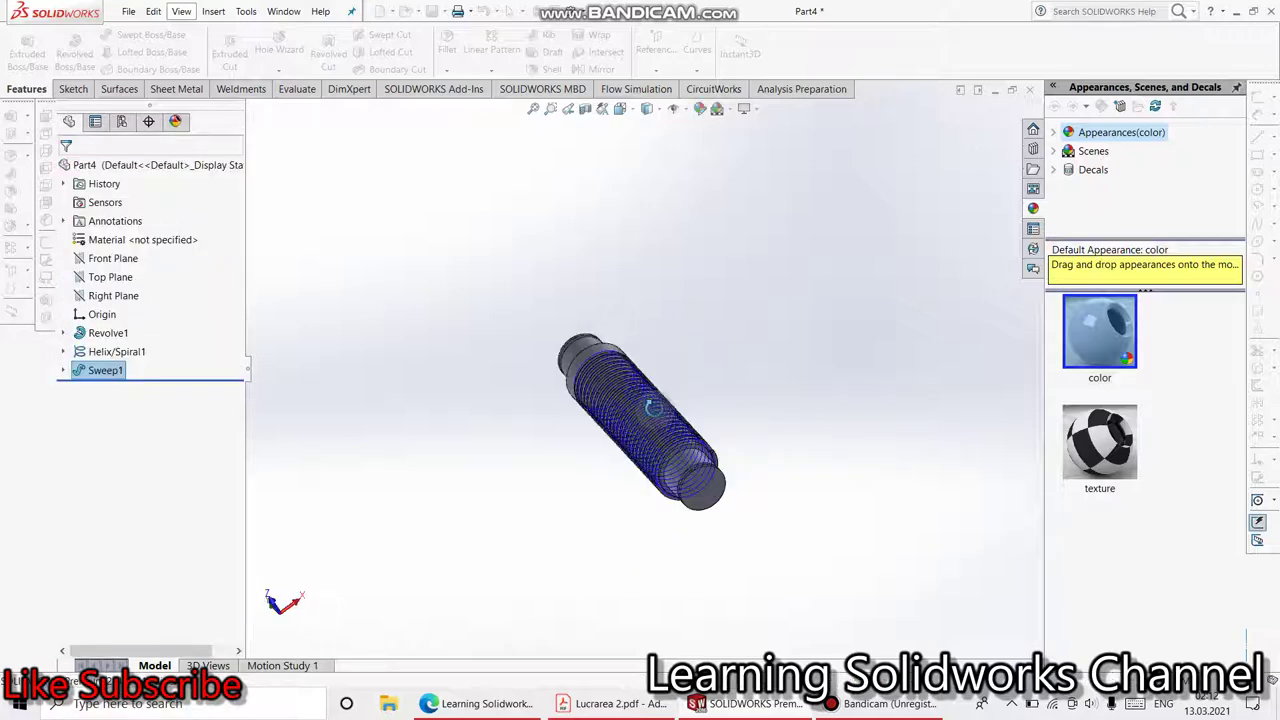
Hide the Helix/Spiral1 curve so only the solid thread shows on the whole shaft.
key(ctrl+7)
scroll(680, 420, down, 2)
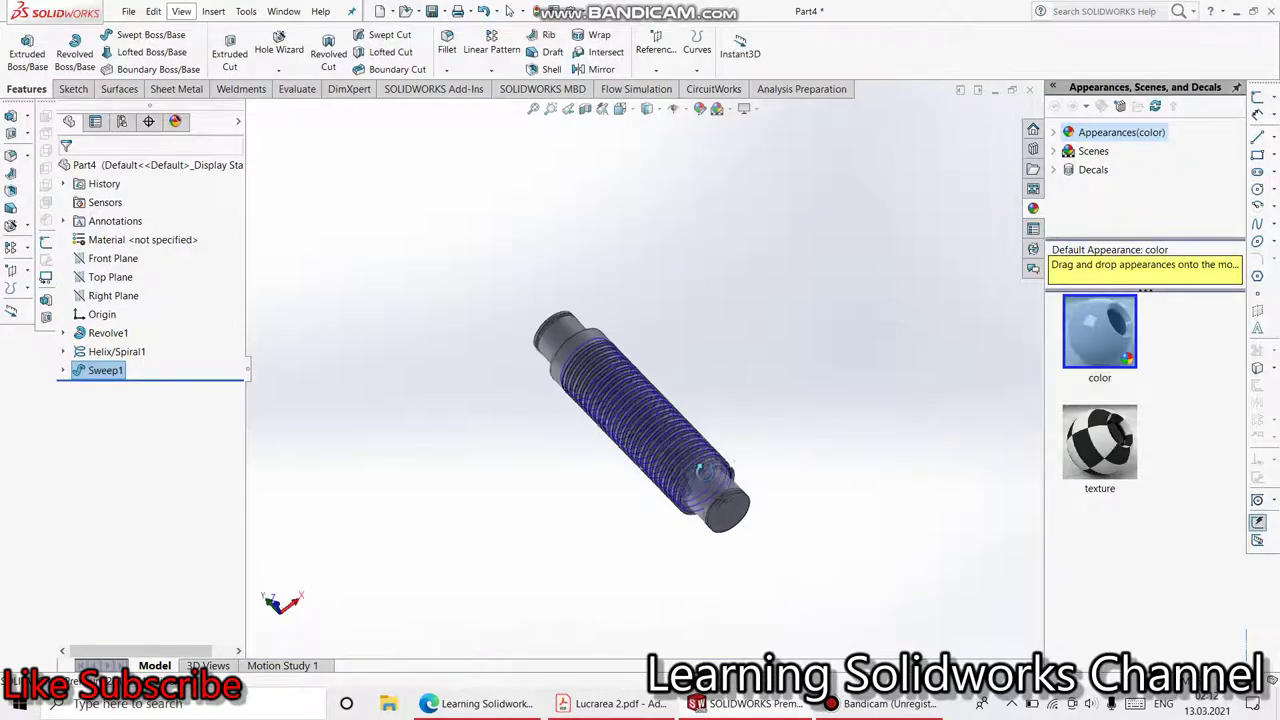
scroll(670, 405, down, 3)
scroll(660, 390, down, 4)
scroll(700, 370, down, 3)
scroll(800, 310, down, 3)
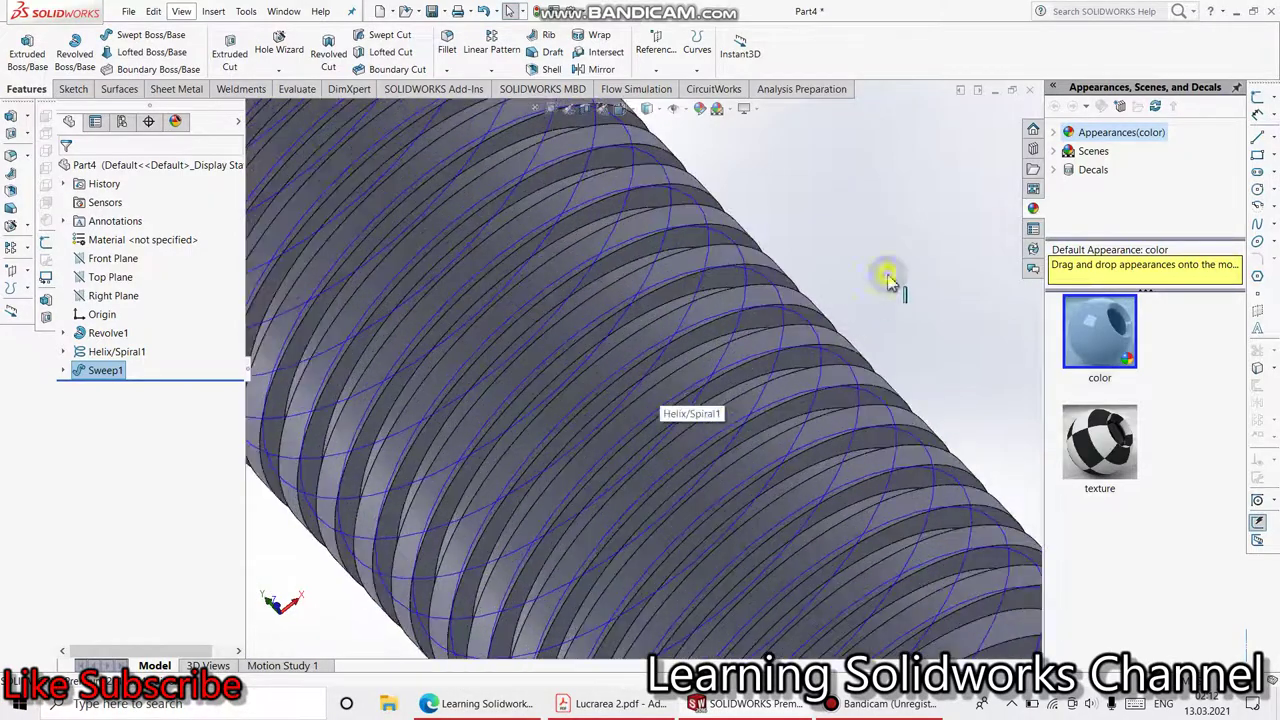
click(755, 276)
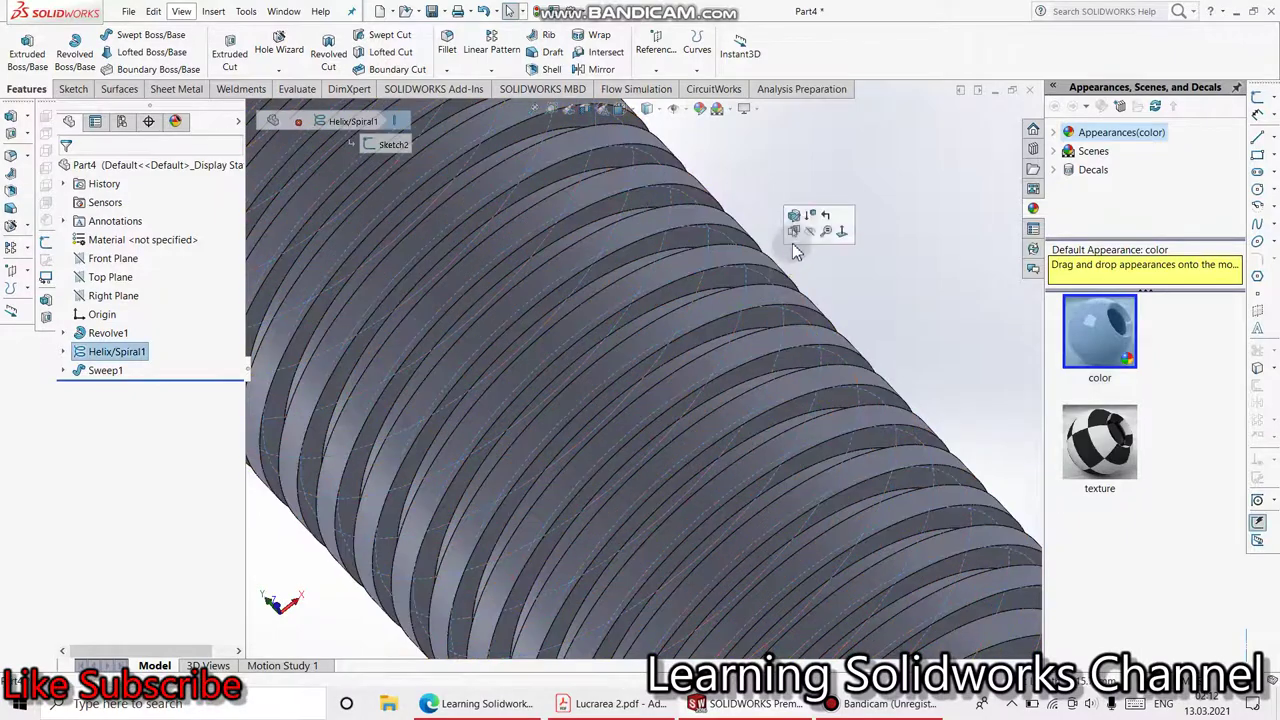
click(810, 233)
scroll(805, 241, up, 2)
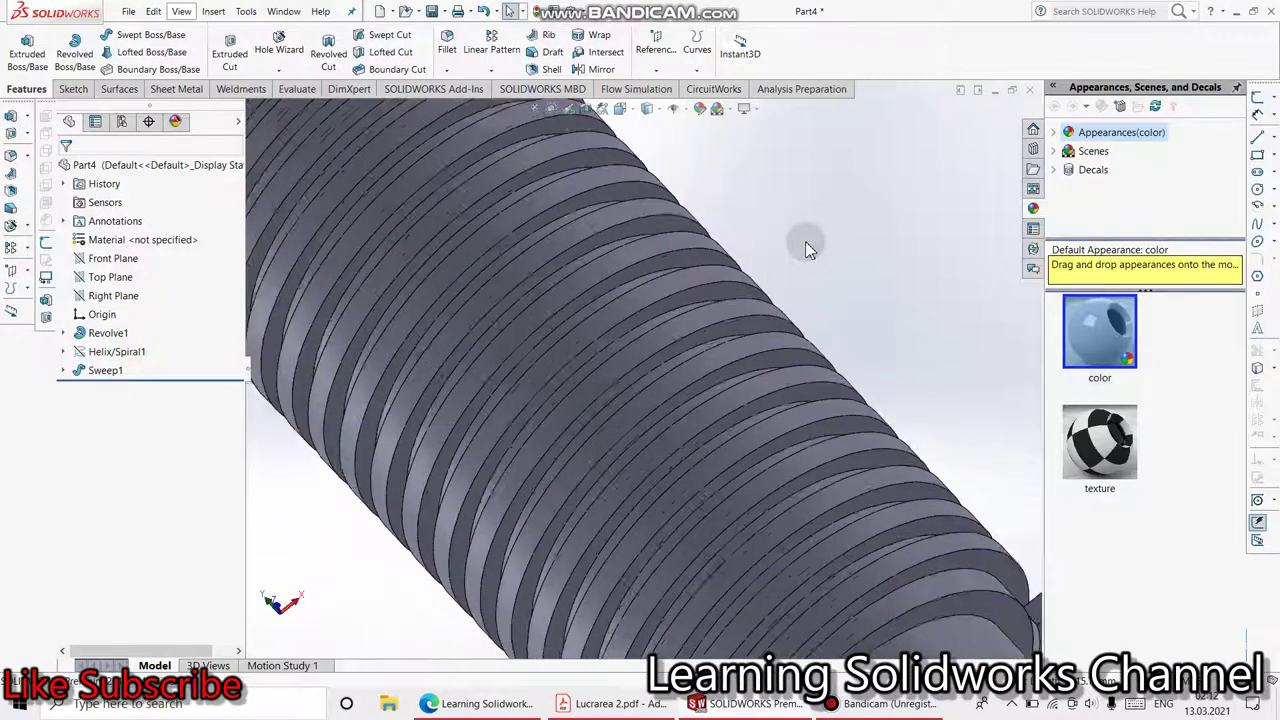
scroll(790, 328, up, 3)
scroll(785, 345, up, 1)
scroll(779, 364, up, 1)
scroll(779, 364, up, 2)
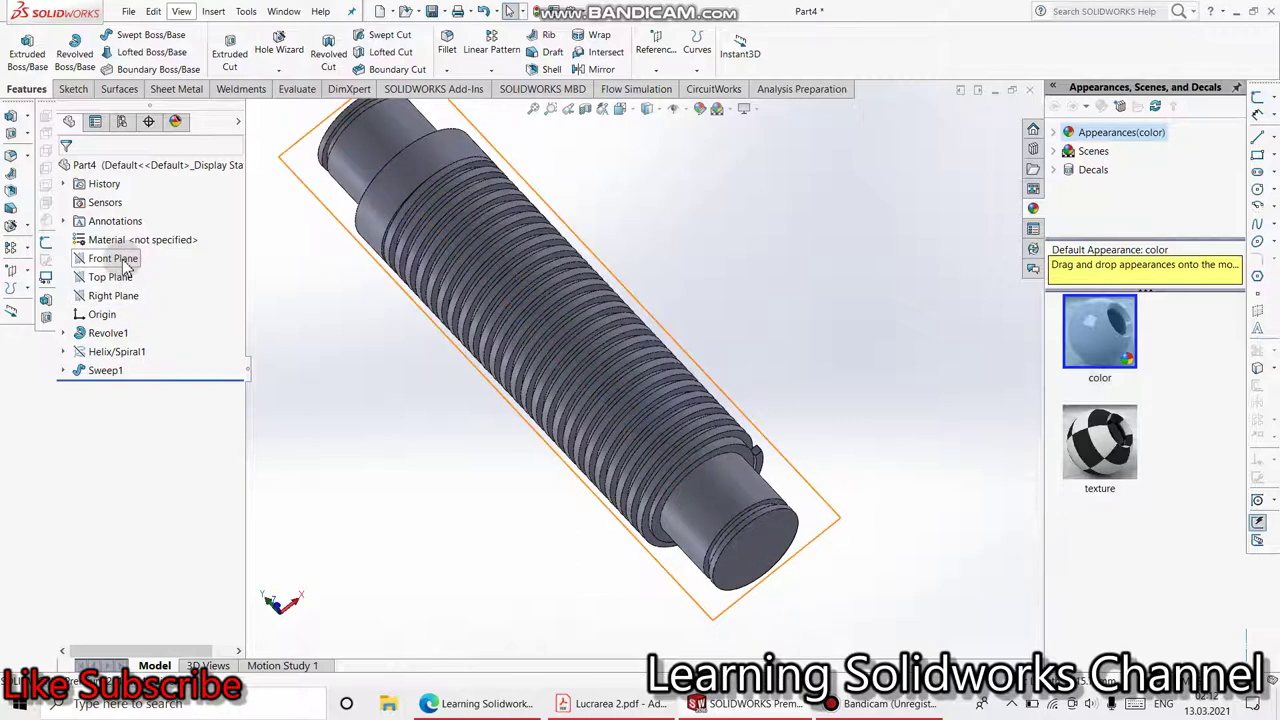
Start a new sketch on the Front Plane and view it head-on.
click(125, 262)
click(160, 243)
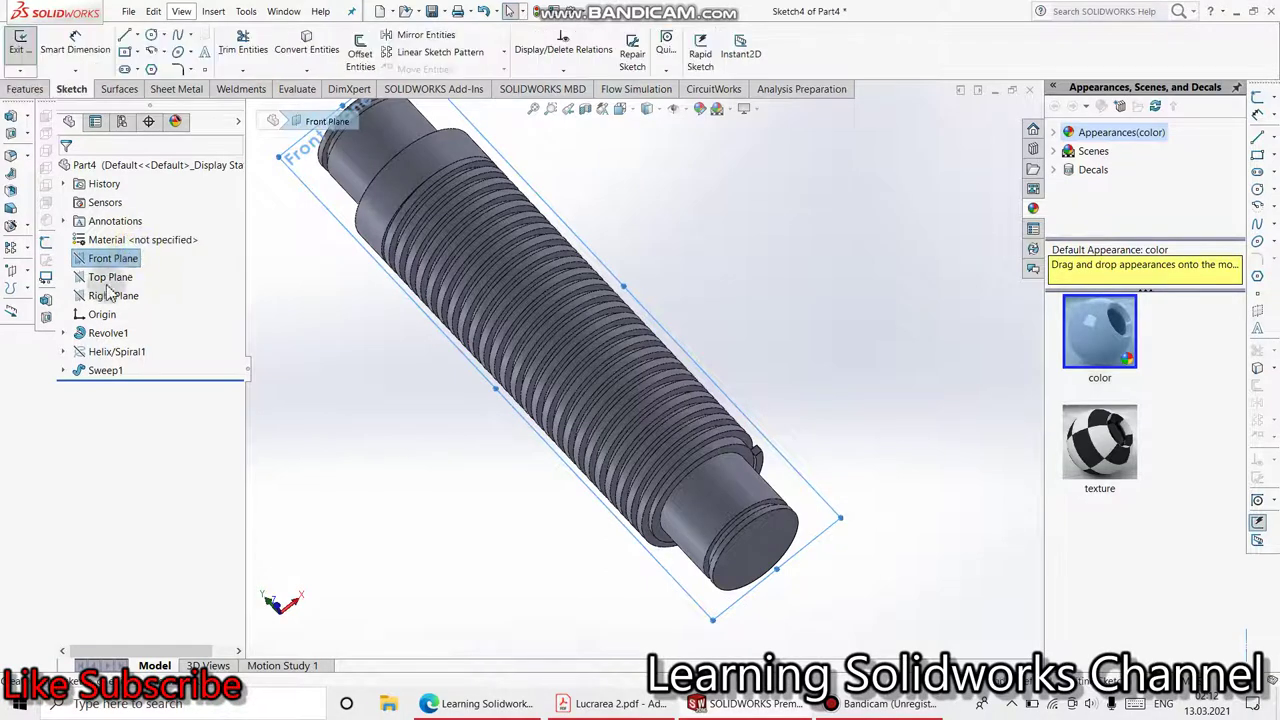
click(133, 371)
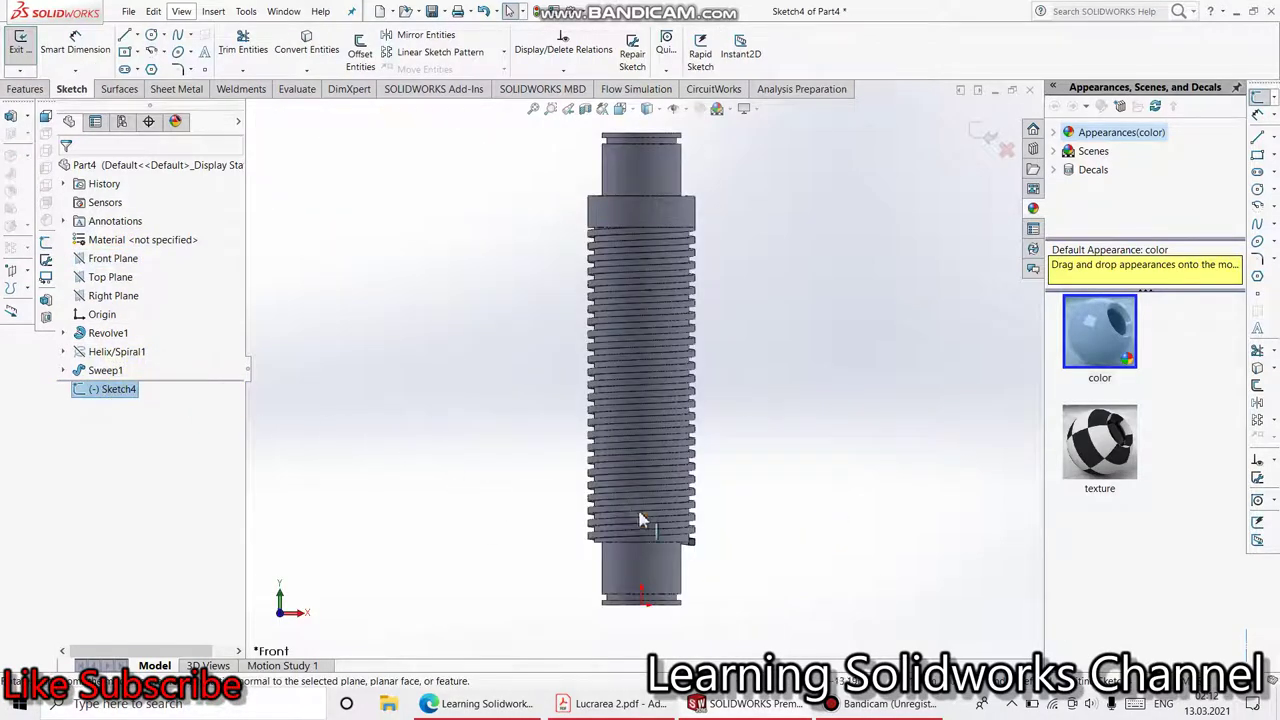
scroll(640, 540, up, 2)
scroll(632, 558, up, 2)
scroll(552, 521, up, 2)
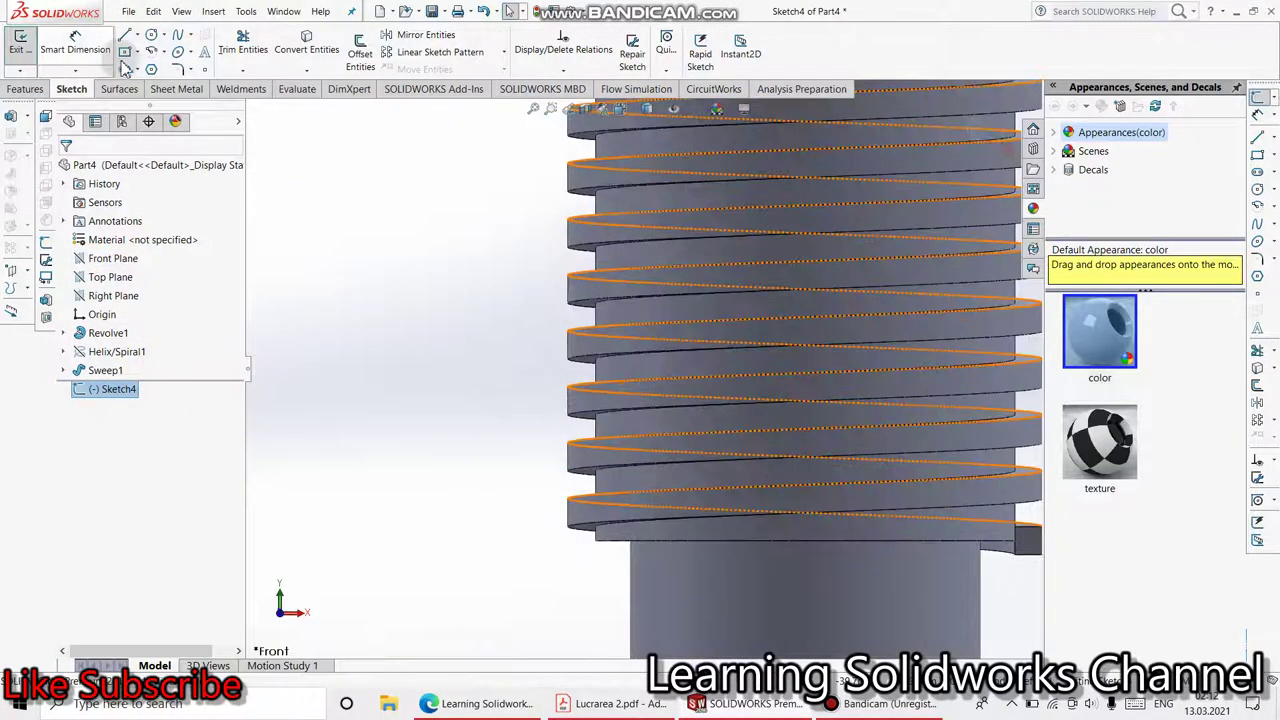
Draw a corner rectangle from the shaft edge just below the thread end outward.
click(138, 52)
click(152, 87)
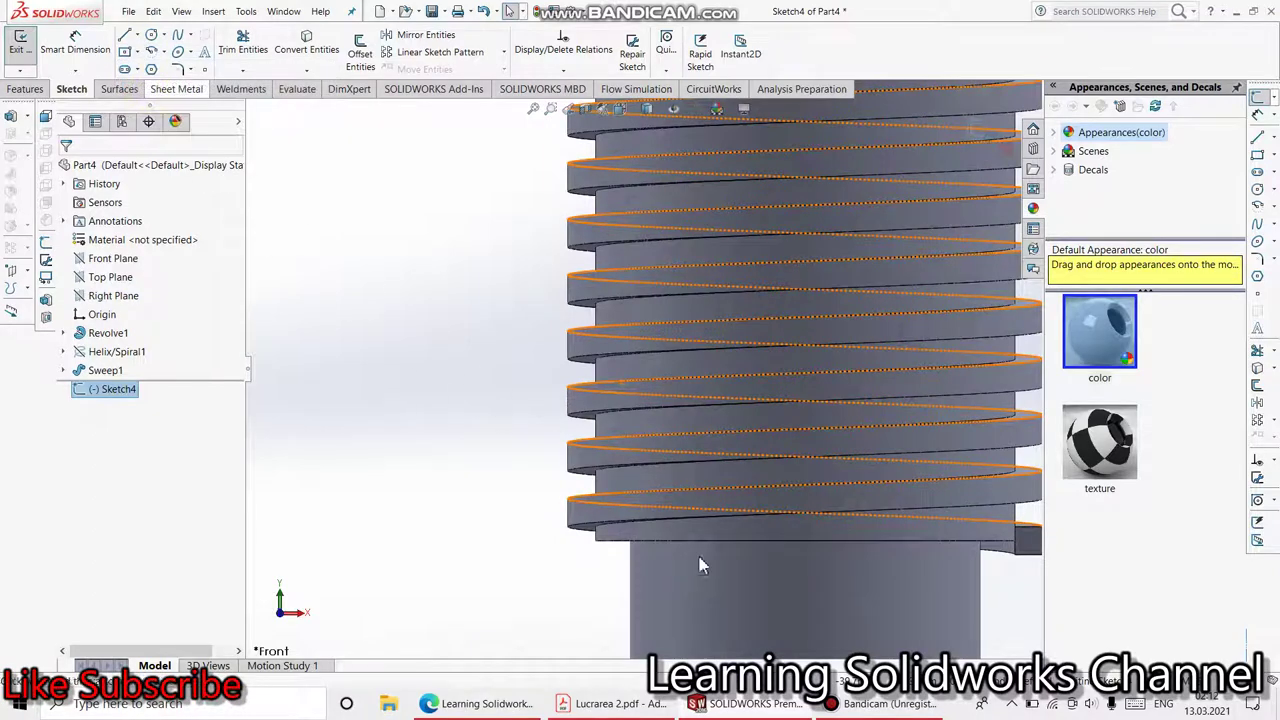
click(627, 542)
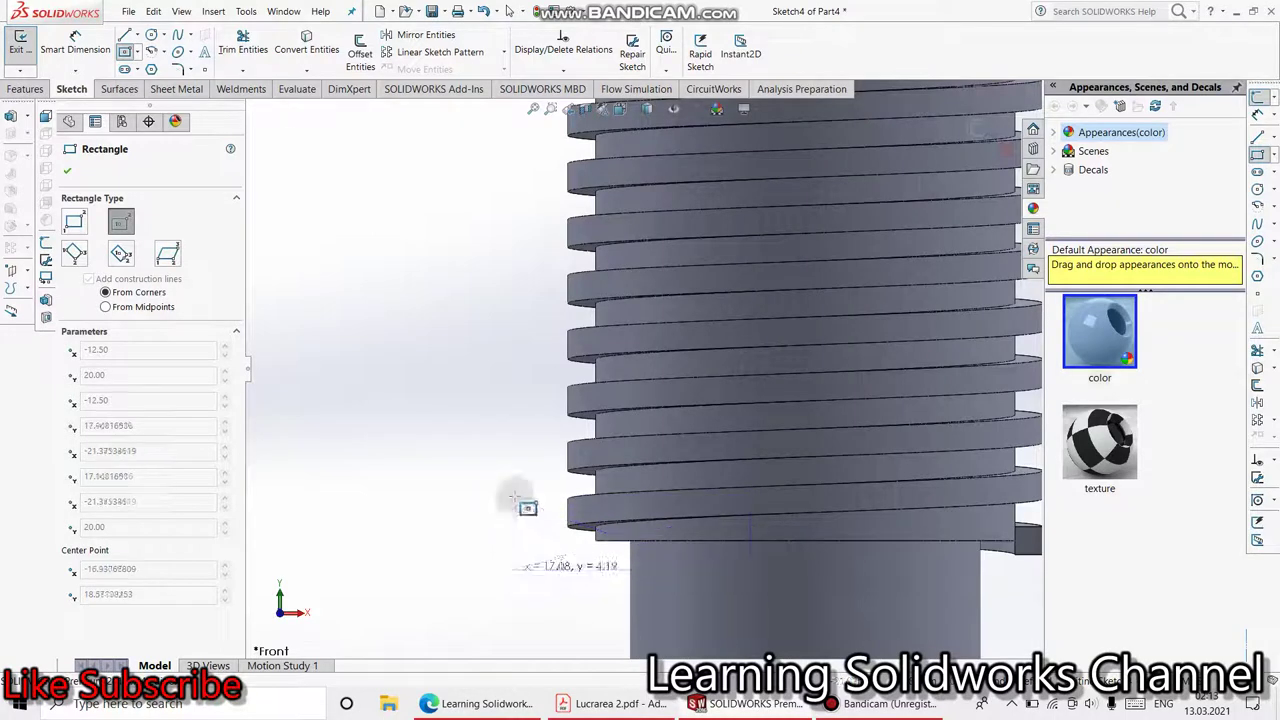
key(Escape)
click(138, 52)
click(165, 69)
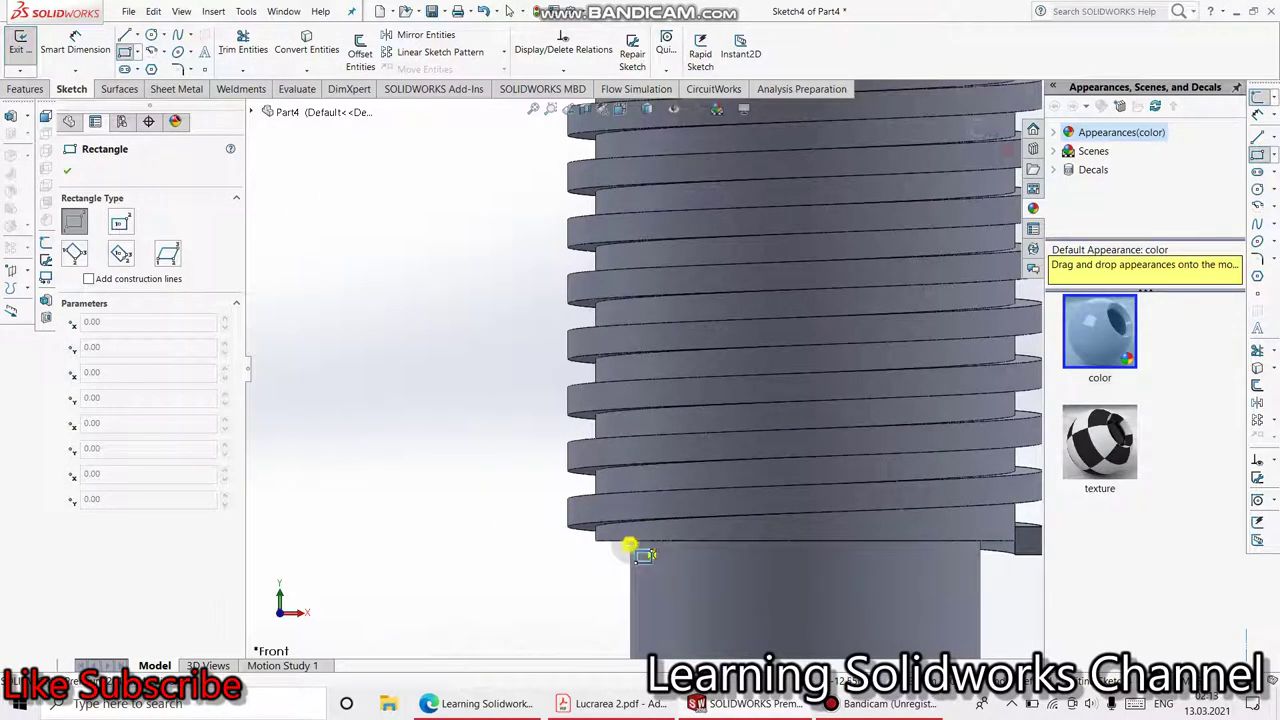
click(630, 542)
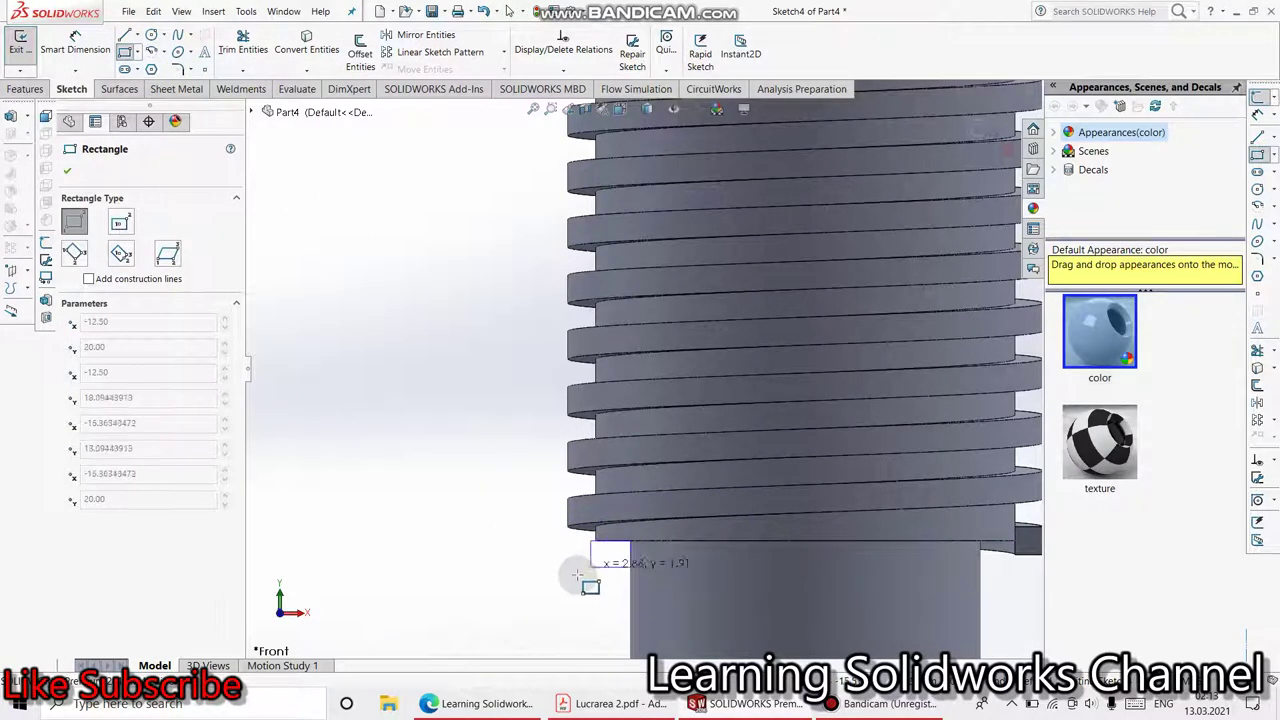
click(468, 617)
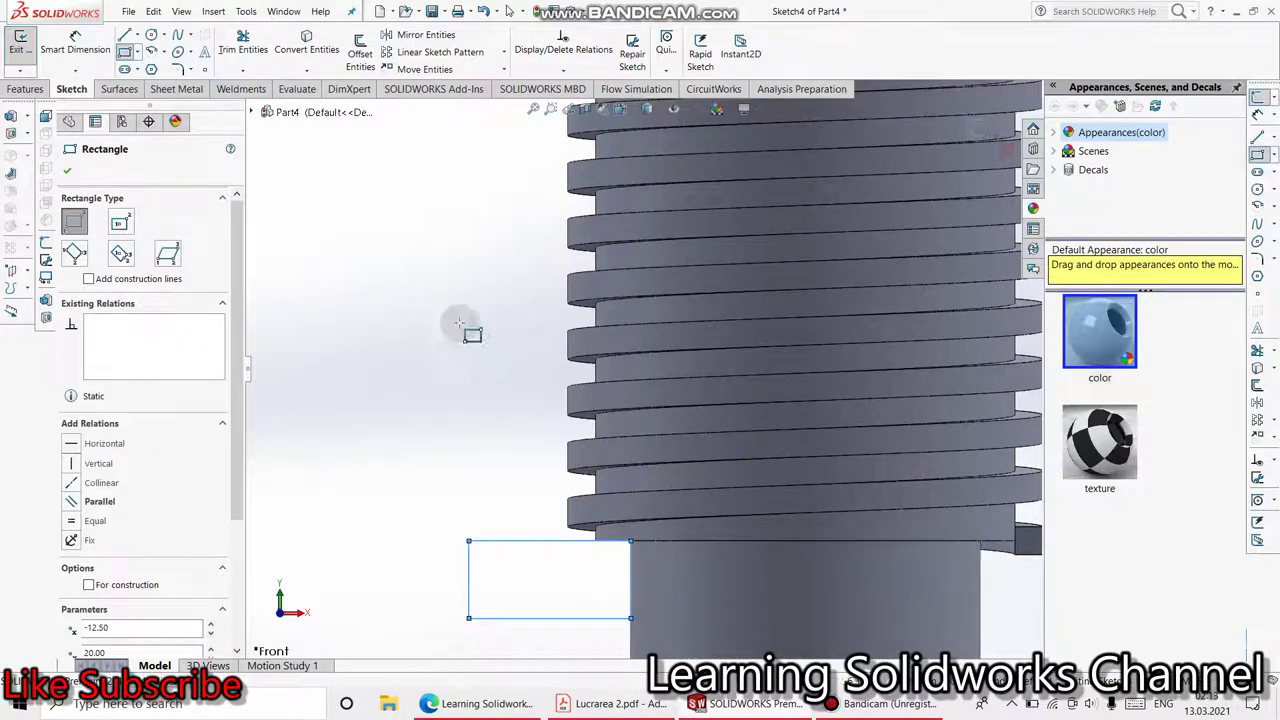
click(65, 170)
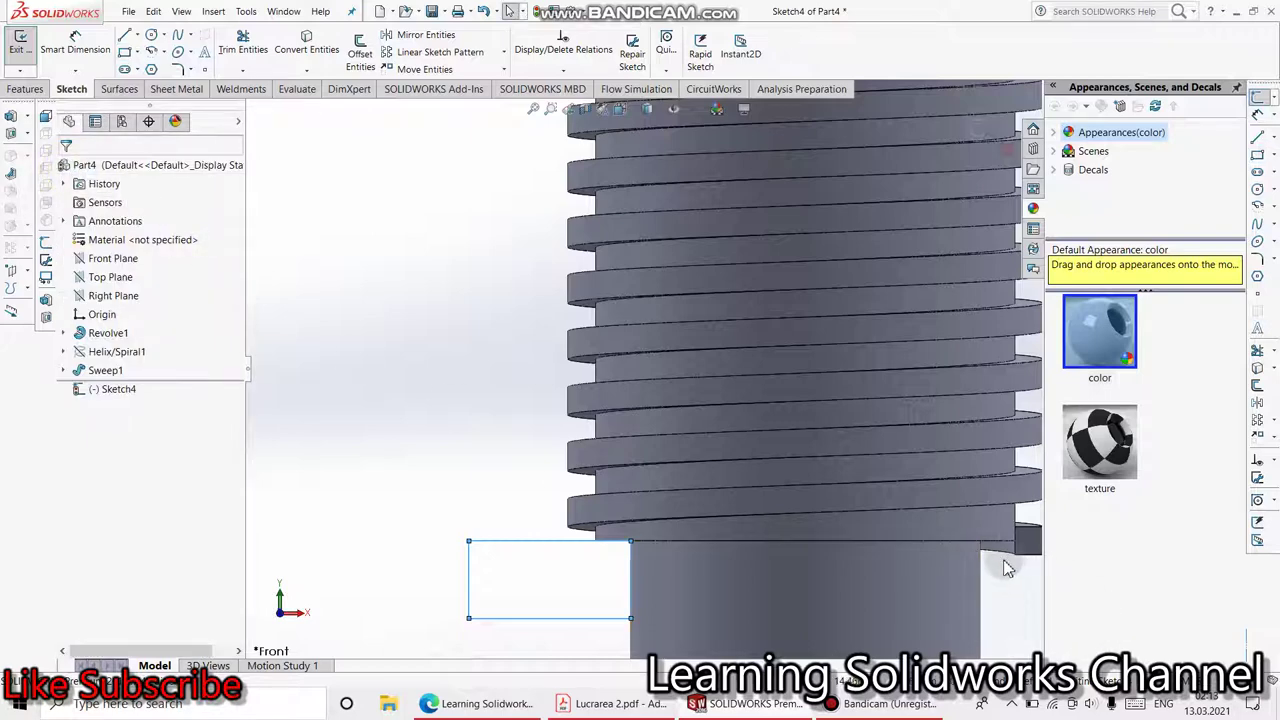
Zoom in to check the rectangle's position beside the thread's lower end.
scroll(990, 566, up, 1)
scroll(885, 510, up, 1)
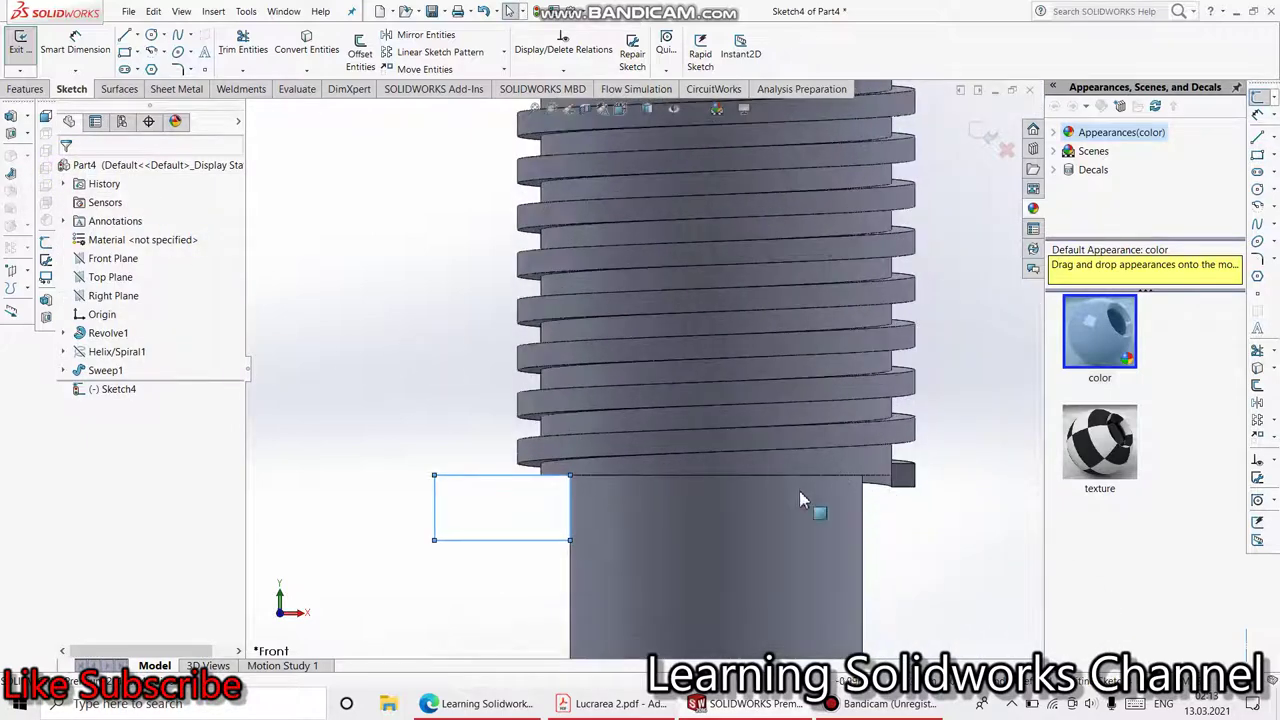
drag(800, 493, 887, 495)
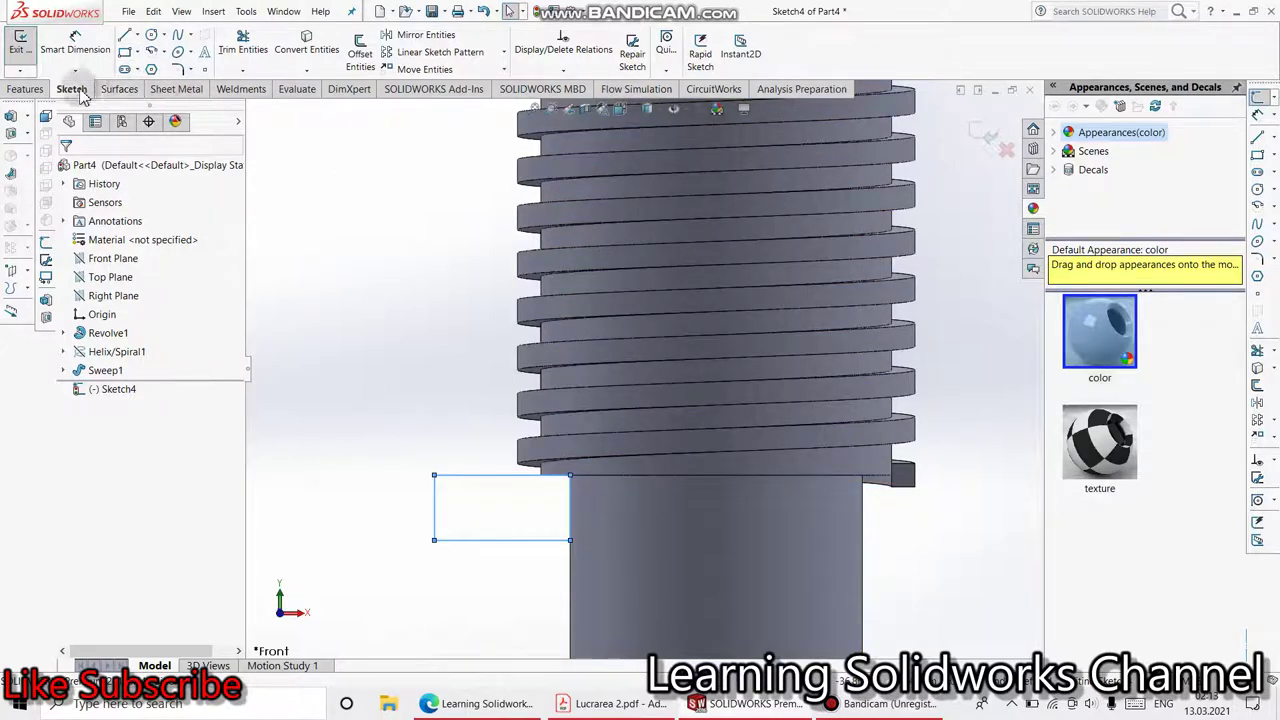
click(26, 89)
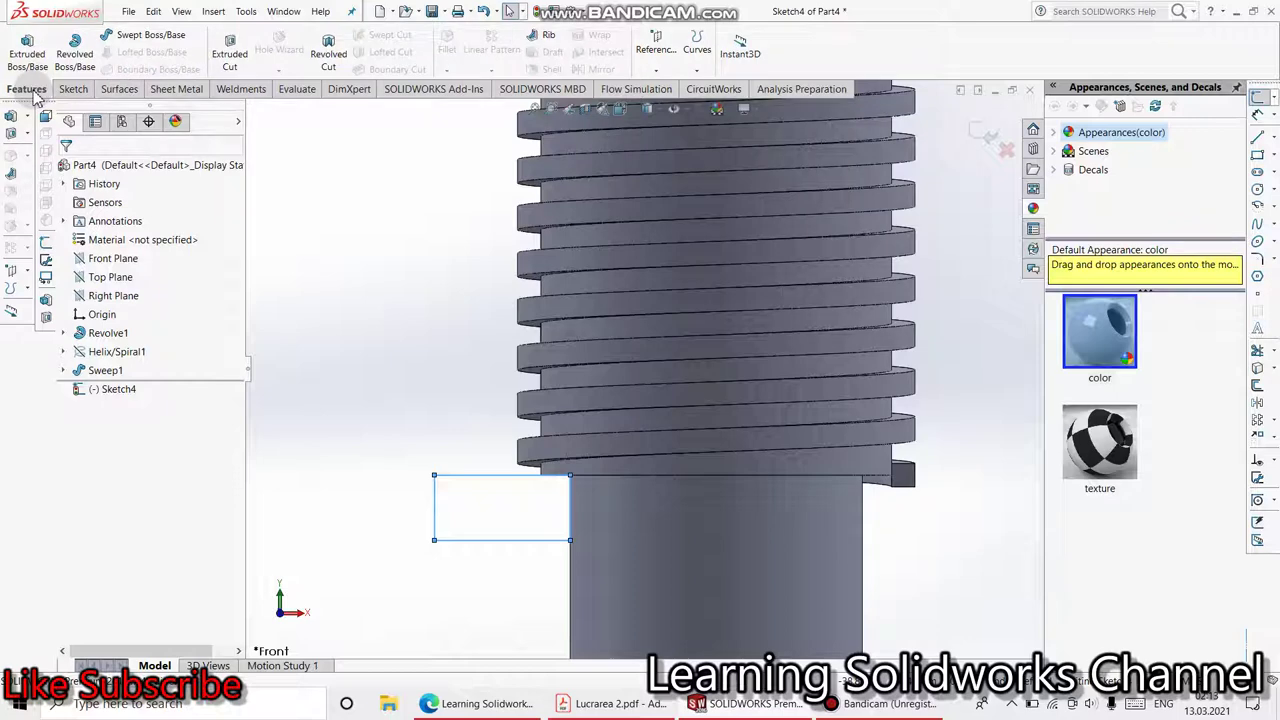
scroll(630, 426, up, 3)
scroll(751, 517, down, 3)
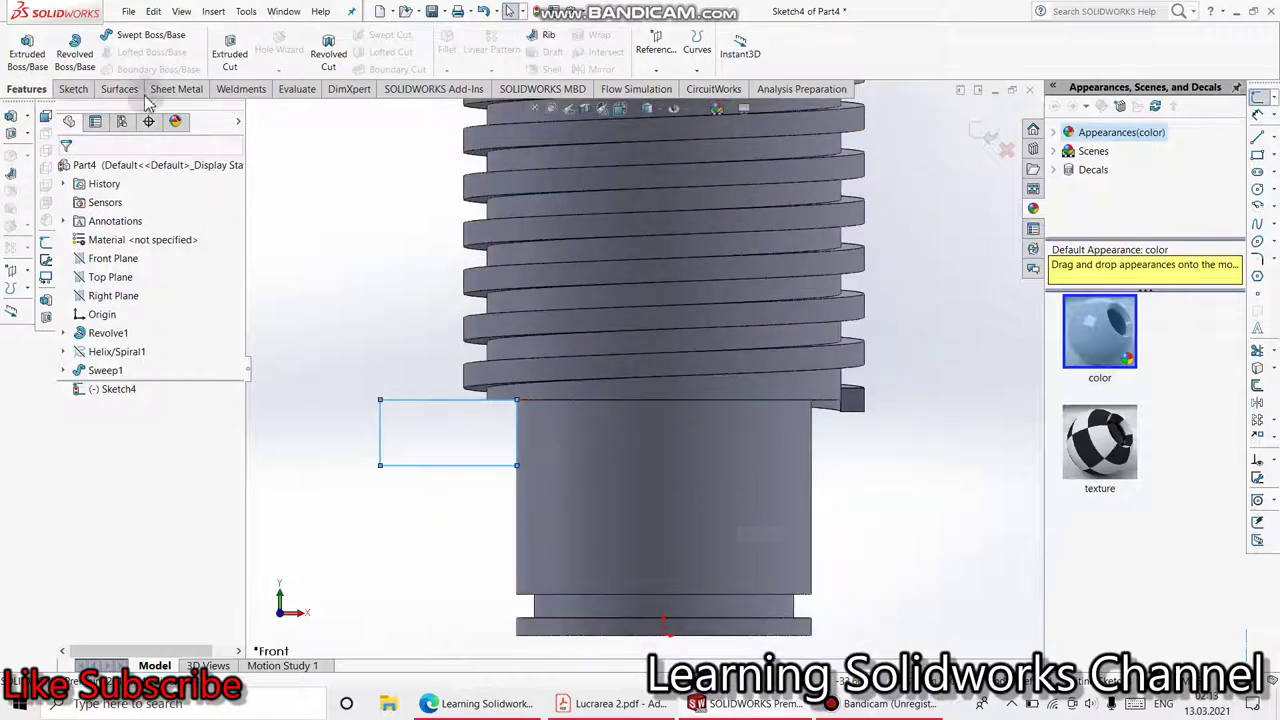
Draw a vertical centerline in Sketch4 from the origin up the shaft's axis.
click(73, 89)
click(139, 36)
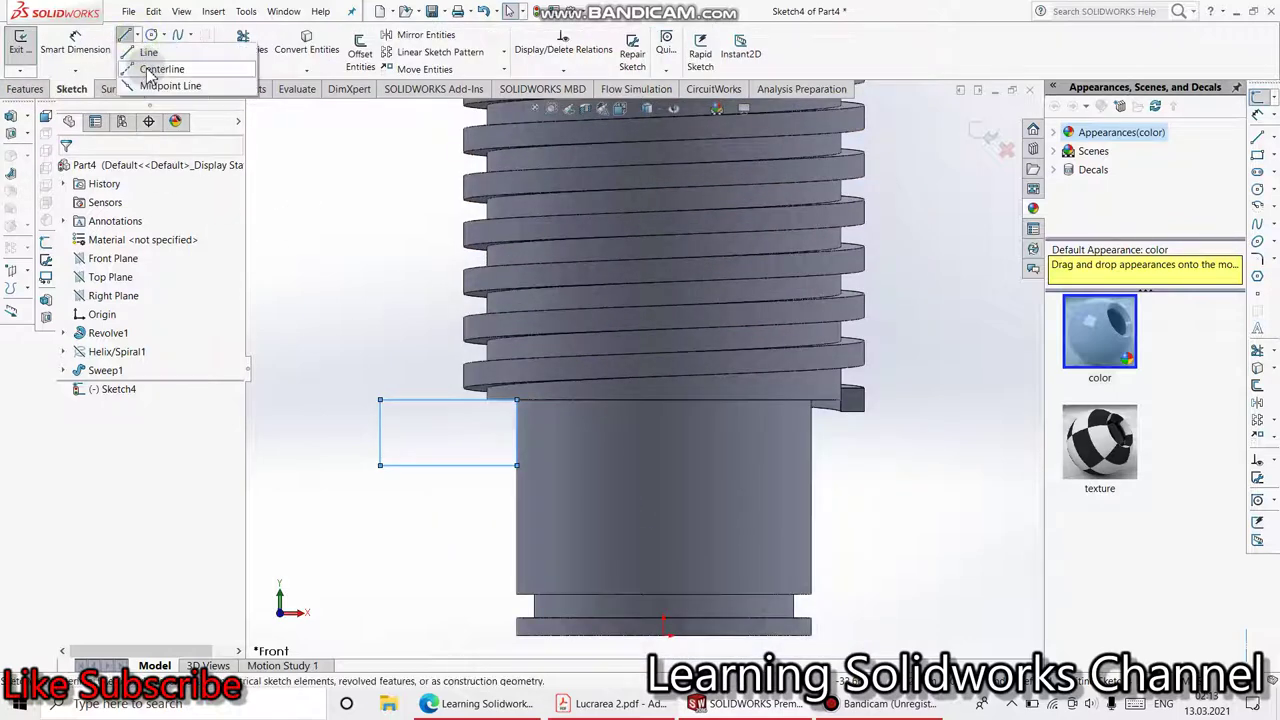
click(165, 69)
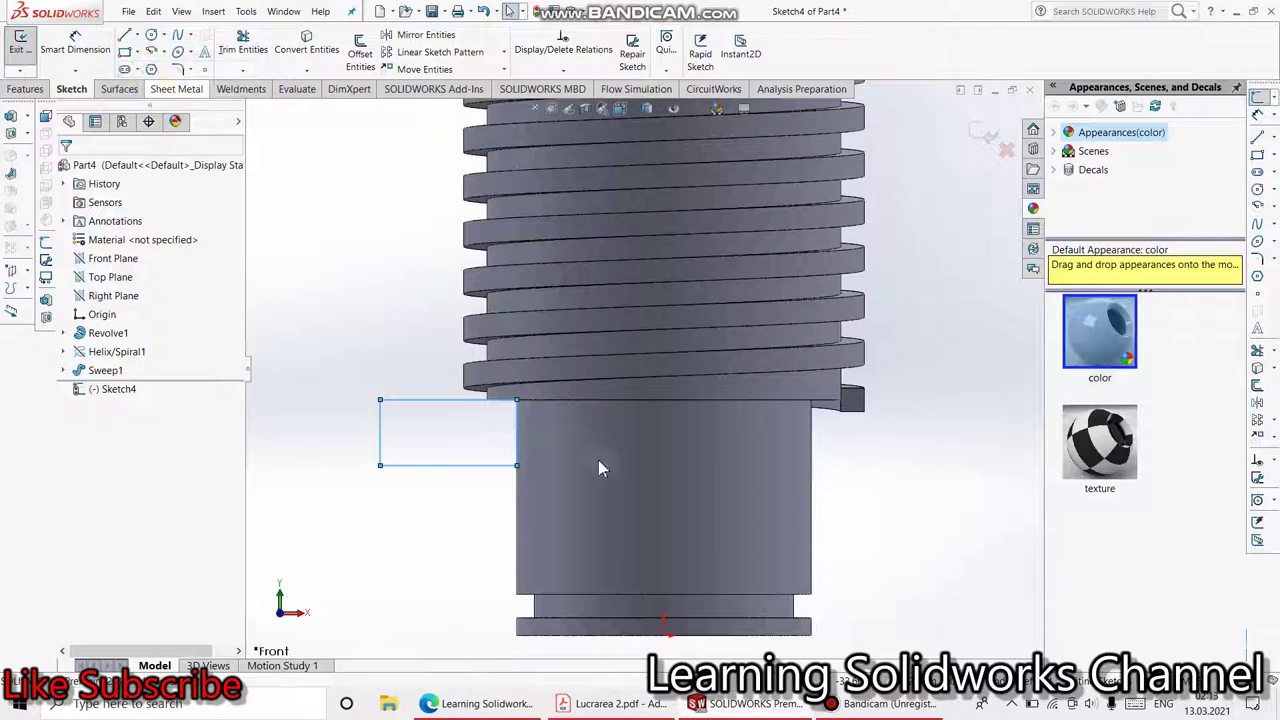
click(663, 633)
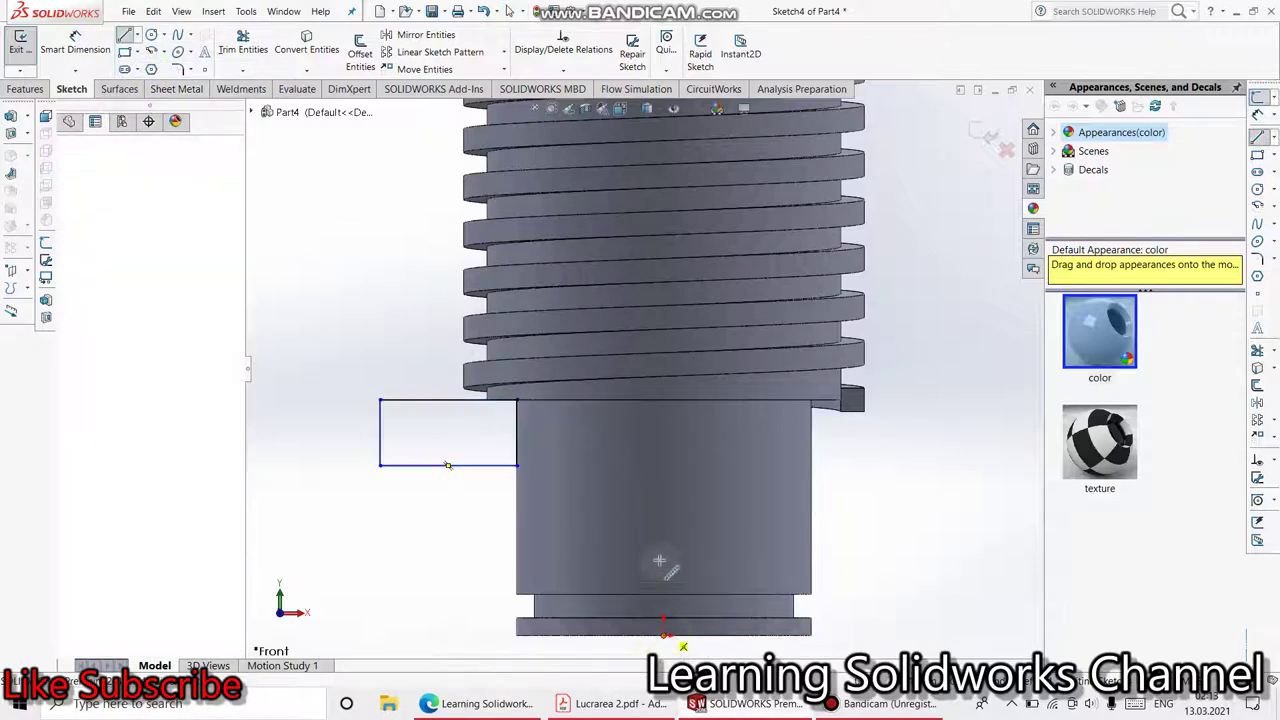
click(663, 487)
key(Escape)
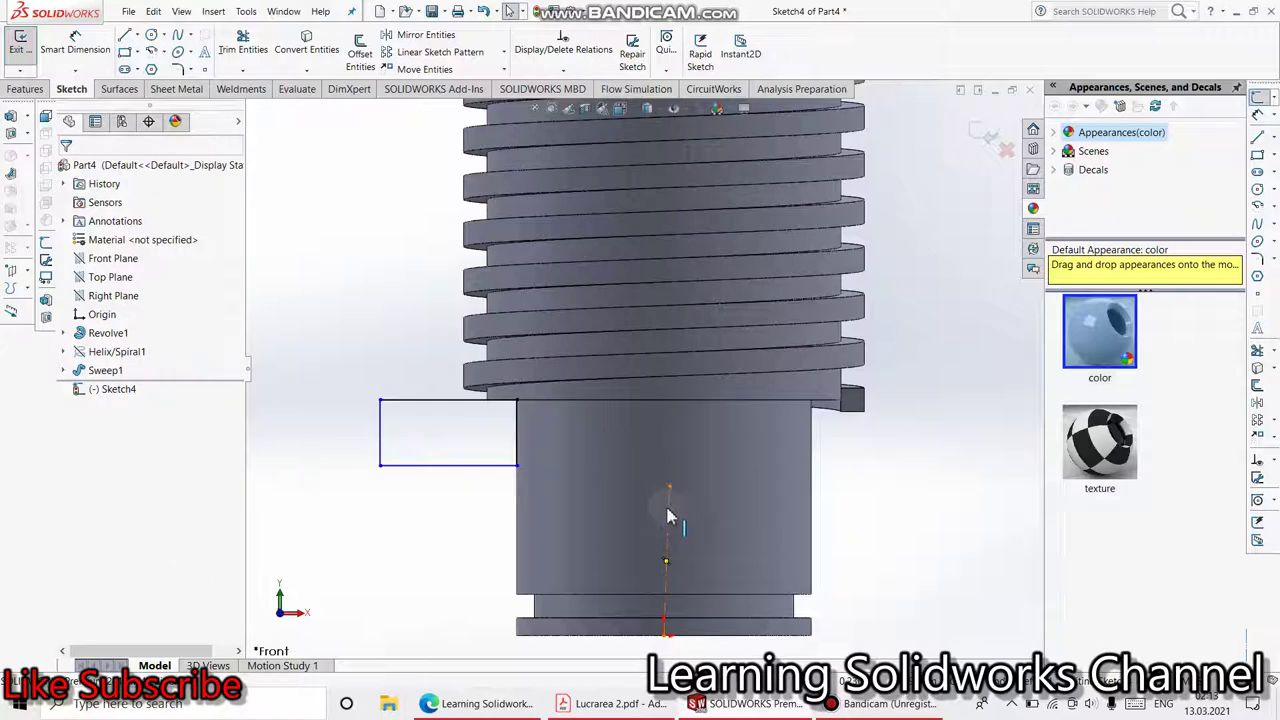
click(667, 510)
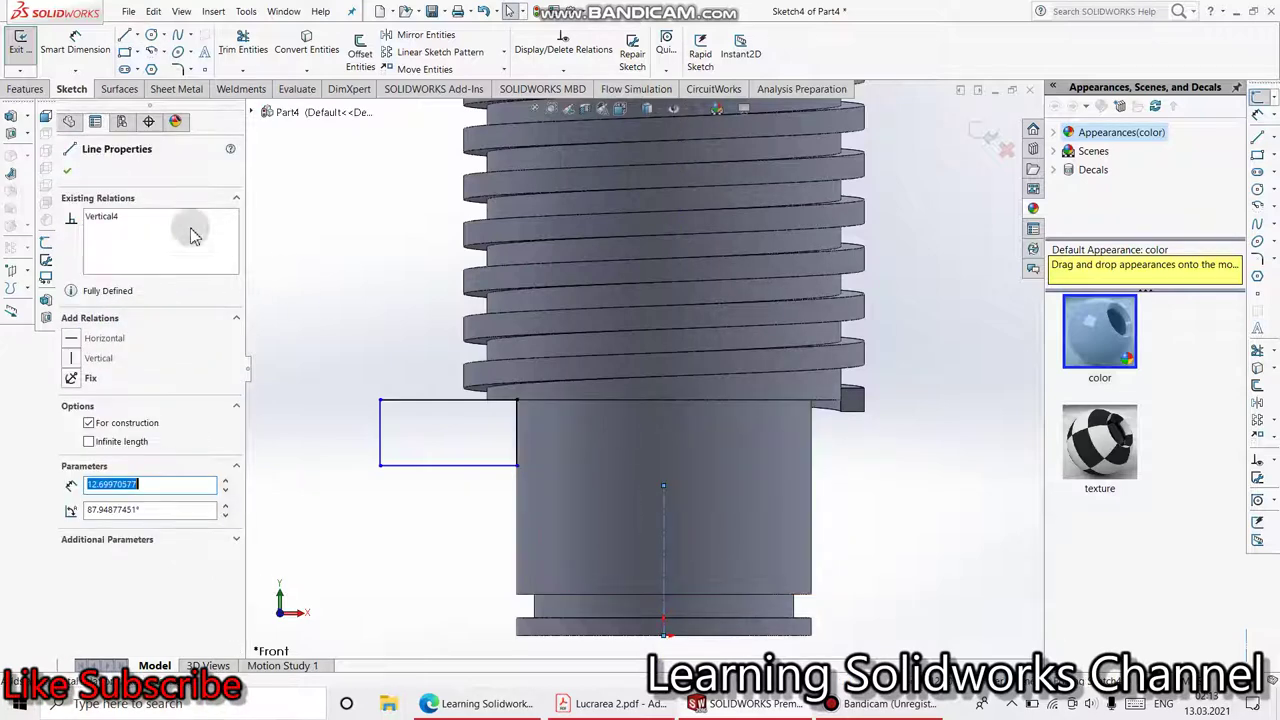
click(26, 89)
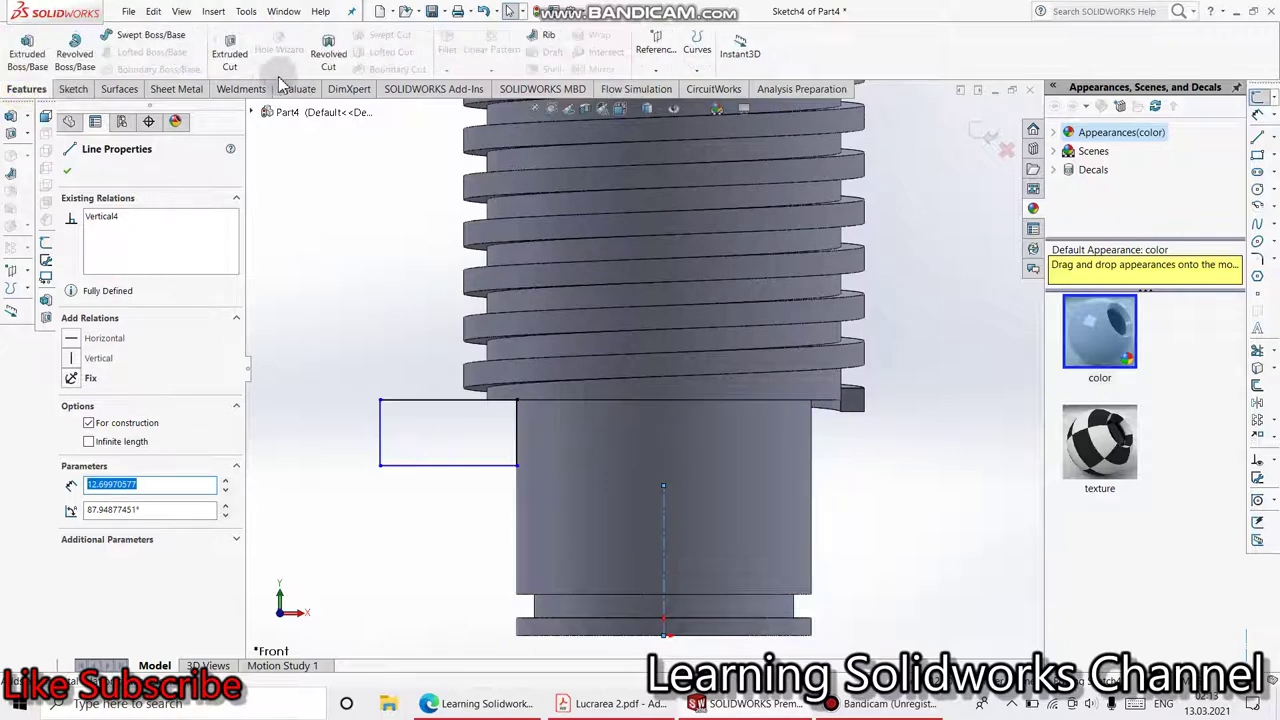
Revolve-cut the Sketch4 rectangle 360° about the centerline, trimming the thread end as Cut-Revolve1.
click(329, 56)
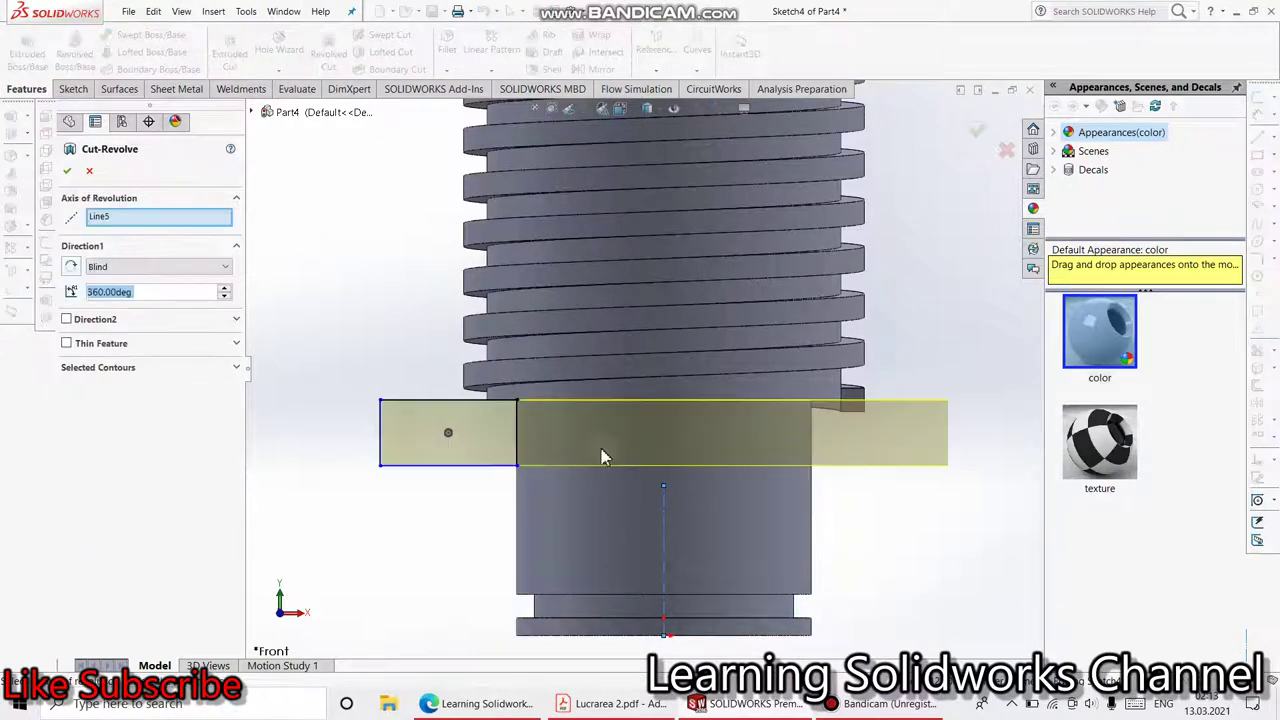
scroll(640, 365, up, 2)
middle_drag(651, 317, 657, 386)
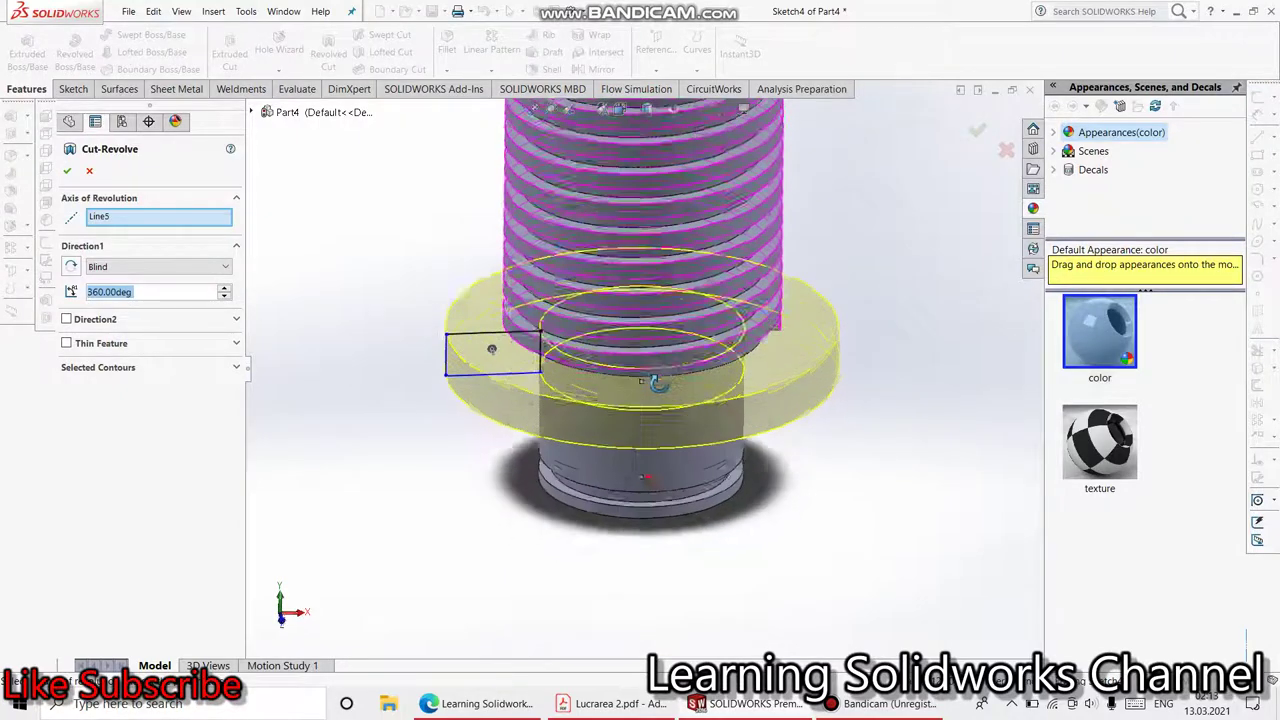
scroll(663, 391, up, 2)
scroll(654, 314, up, 2)
scroll(641, 243, up, 2)
scroll(641, 243, up, 2)
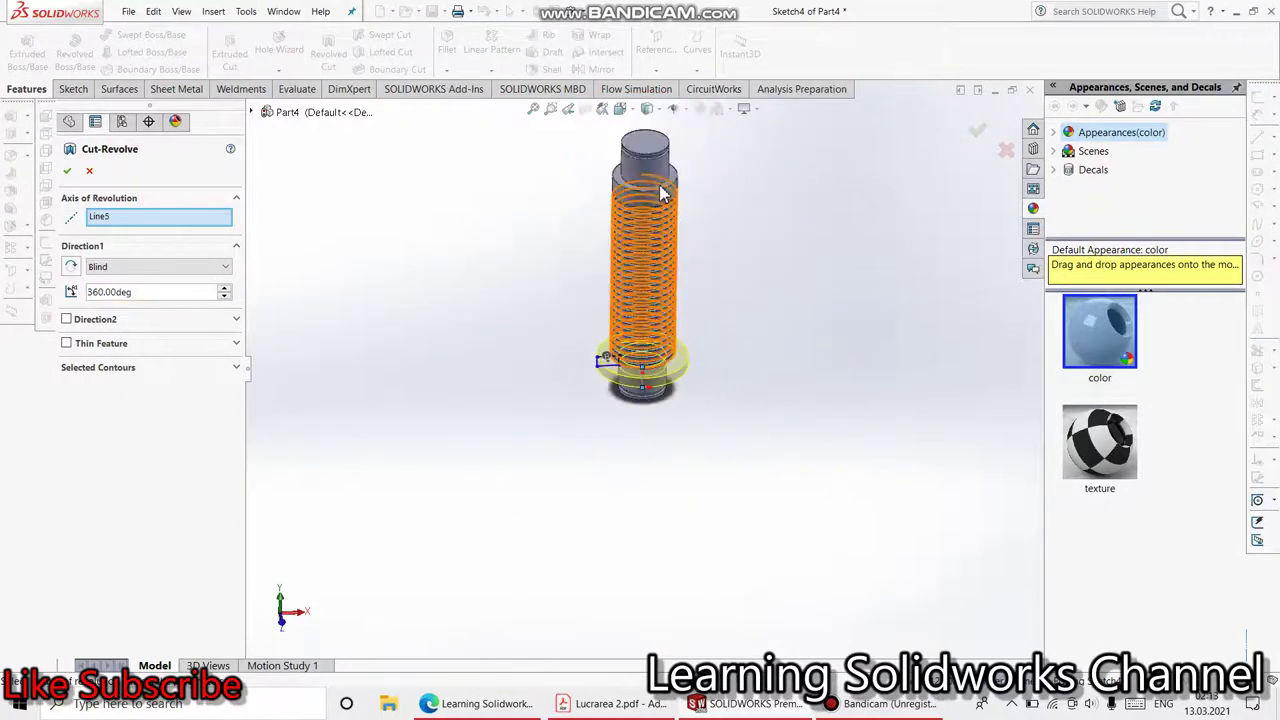
scroll(641, 243, up, 2)
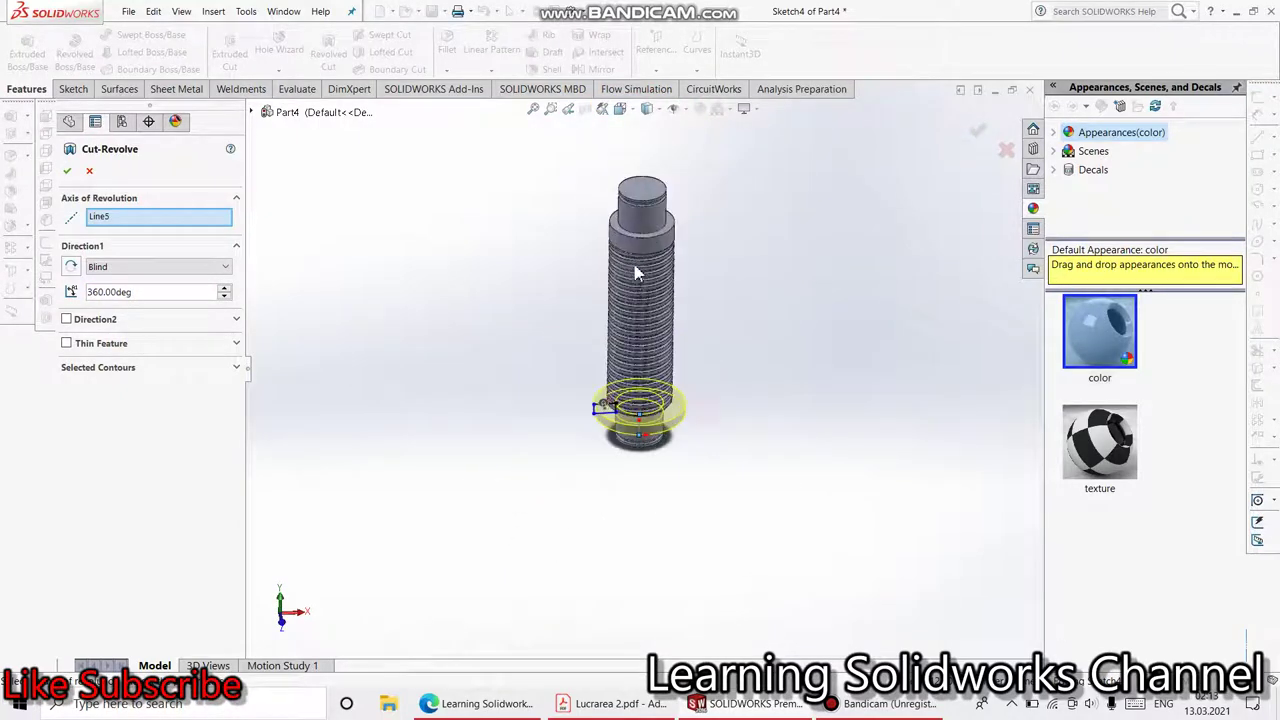
click(69, 176)
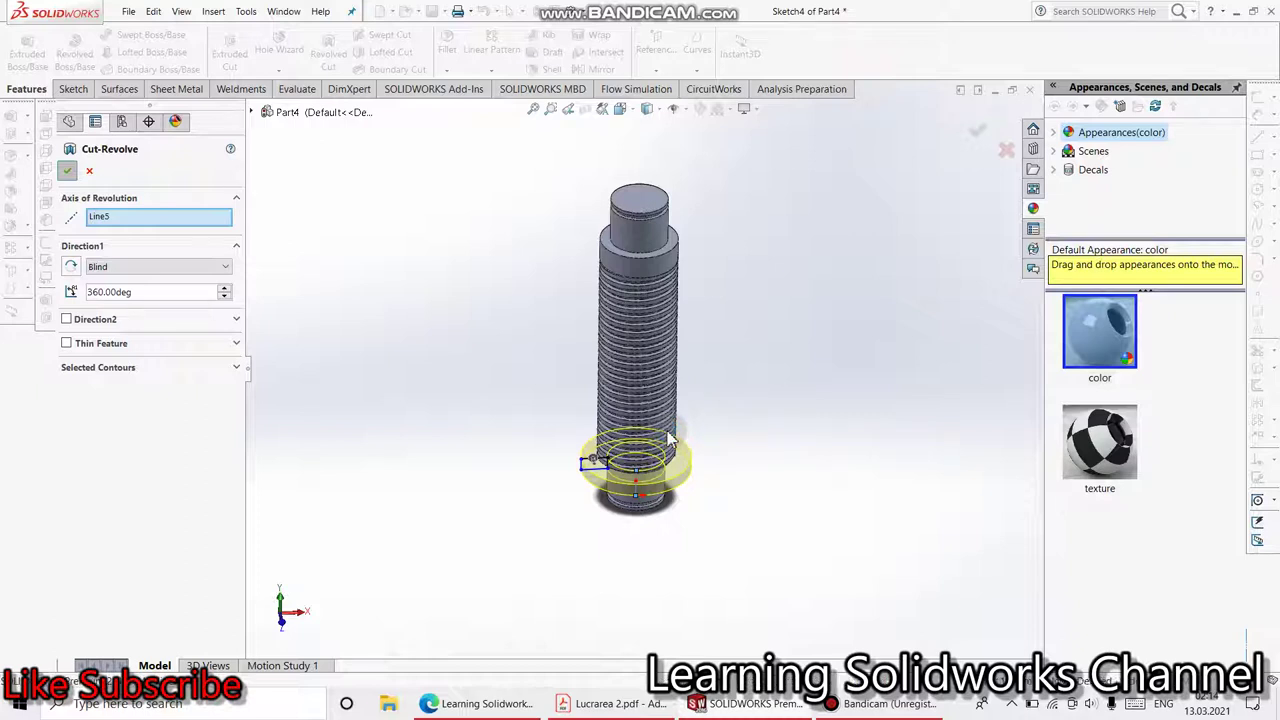
key(Return)
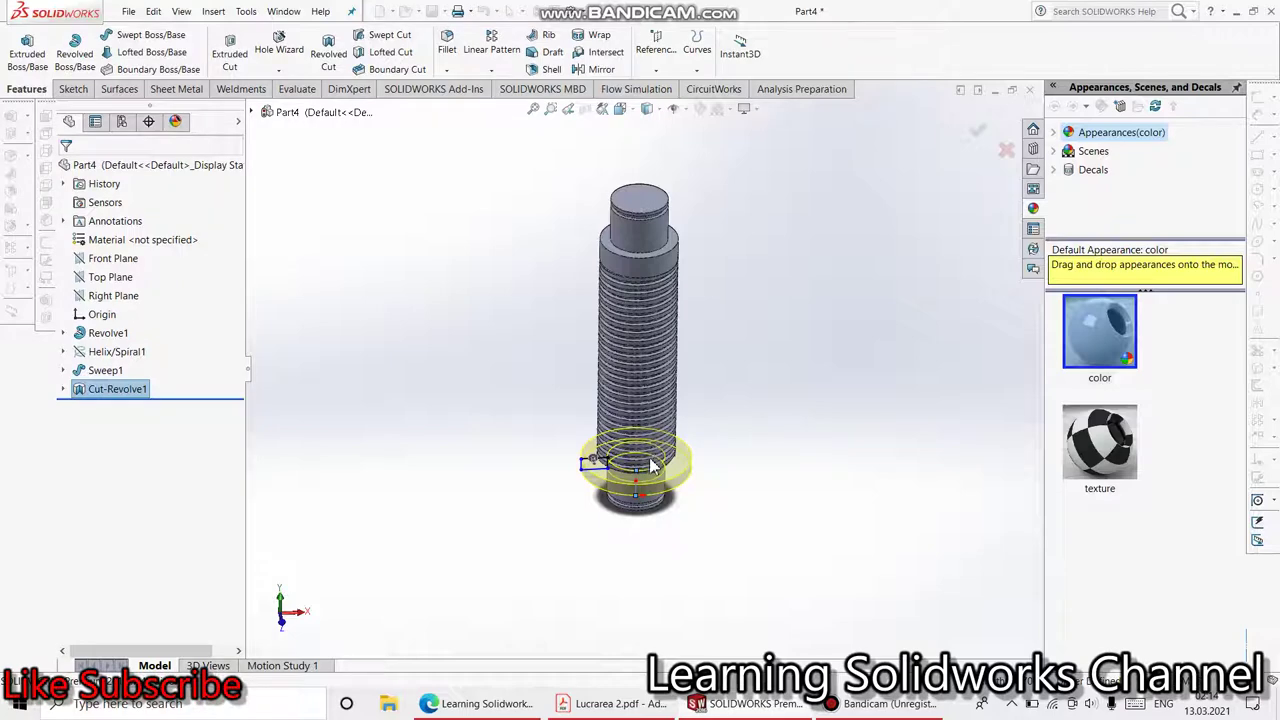
Orbit and zoom around the part to inspect the trimmed thread end.
scroll(650, 460, up, 2)
scroll(690, 428, down, 2)
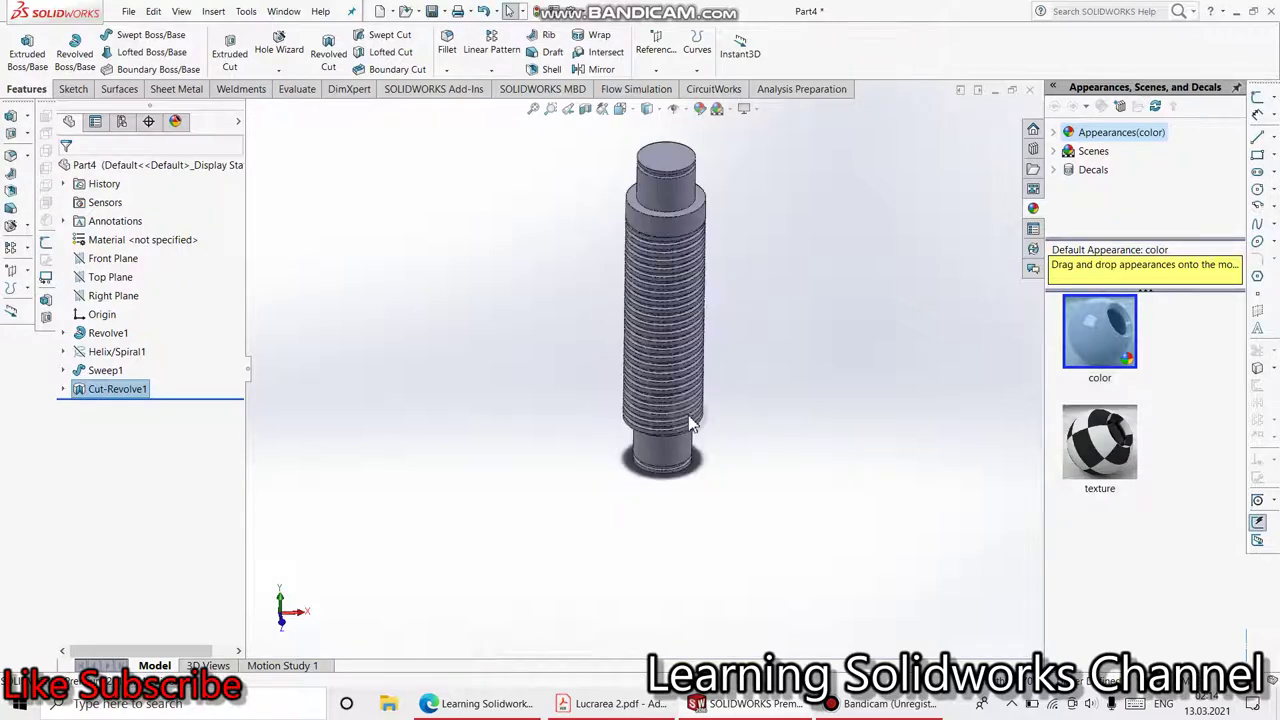
scroll(690, 425, down, 2)
scroll(660, 385, down, 2)
middle_drag(643, 363, 618, 263)
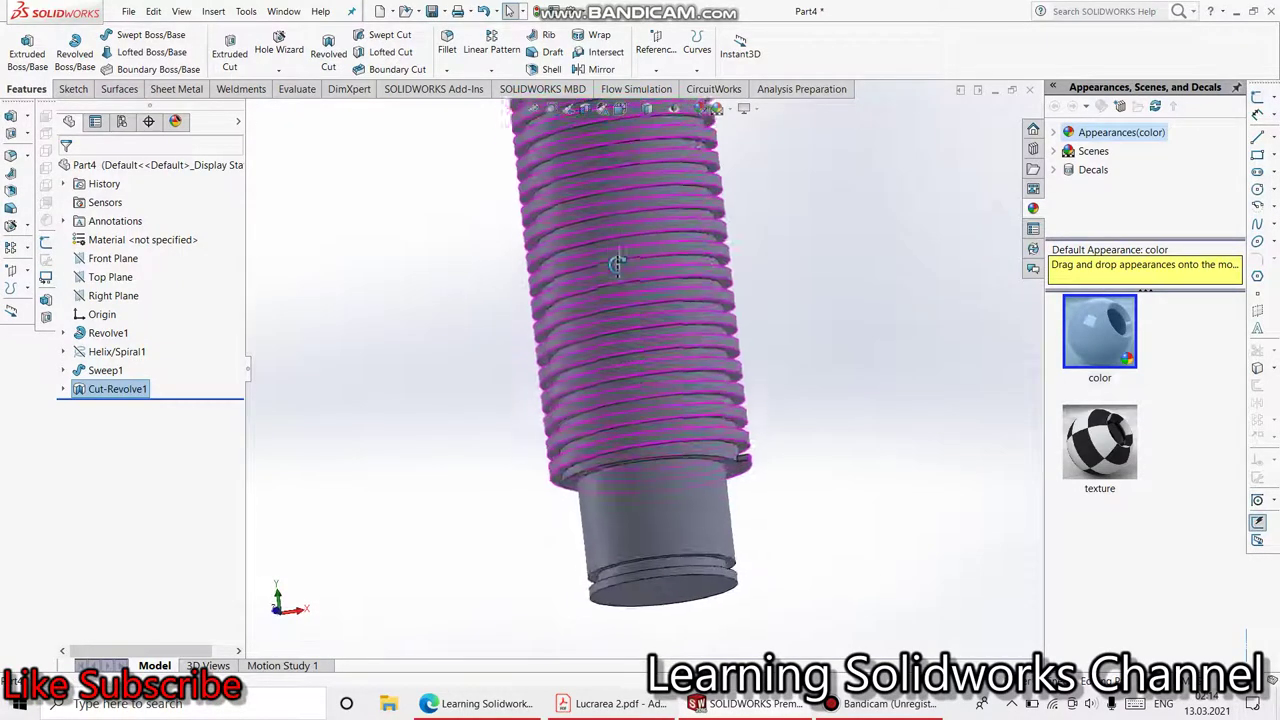
scroll(800, 480, down, 2)
scroll(838, 495, down, 3)
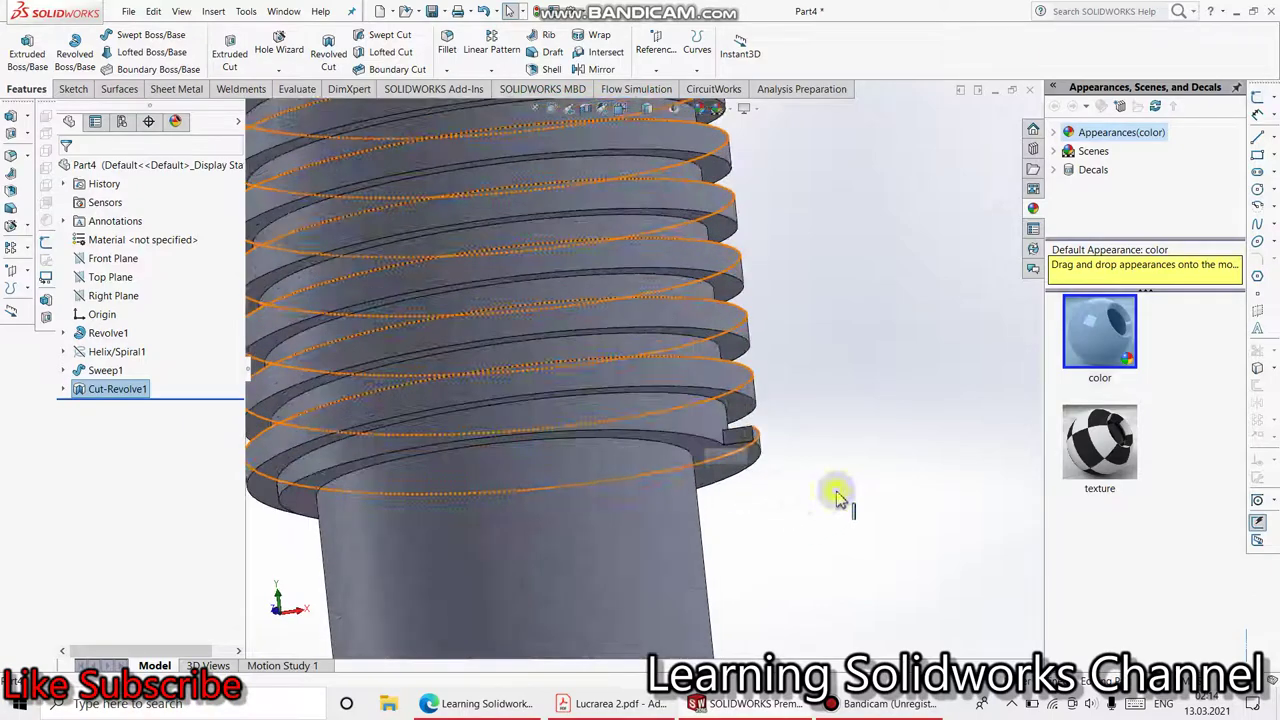
mouse_move(754, 471)
middle_down()
mouse_move(657, 457)
mouse_move(706, 489)
middle_up()
scroll(877, 571, up, 2)
mouse_move(877, 571)
middle_down()
mouse_move(815, 465)
mouse_move(743, 386)
mouse_move(809, 537)
middle_up()
scroll(812, 480, up, 2)
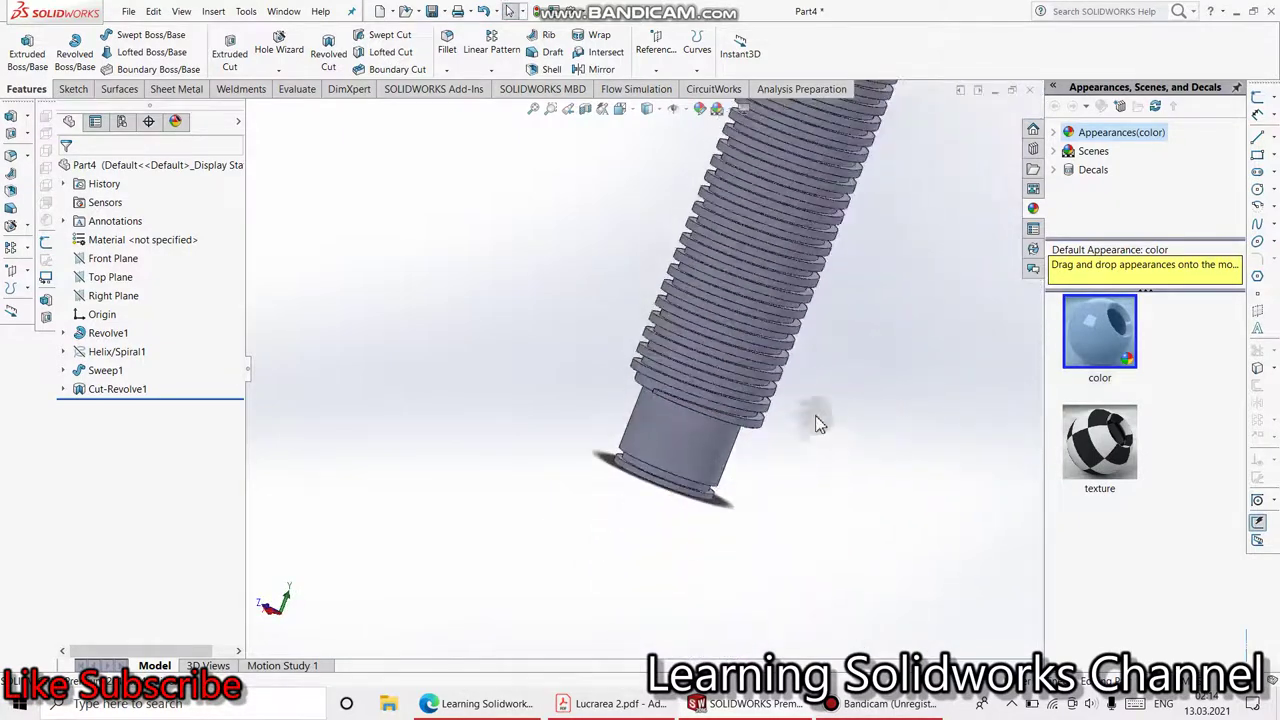
mouse_move(818, 424)
middle_down()
mouse_move(737, 237)
mouse_move(646, 392)
middle_up()
Start Sketch5 on the shaft's circular end face and view it head-on.
click(660, 258)
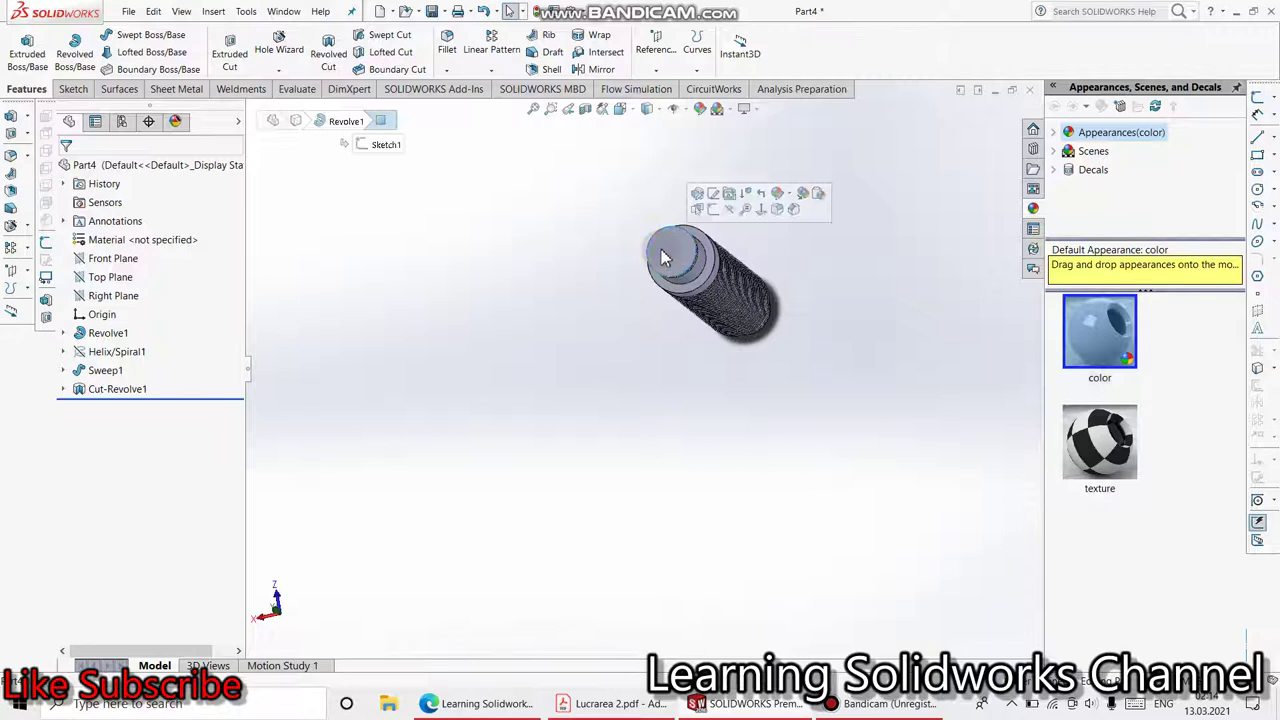
click(714, 200)
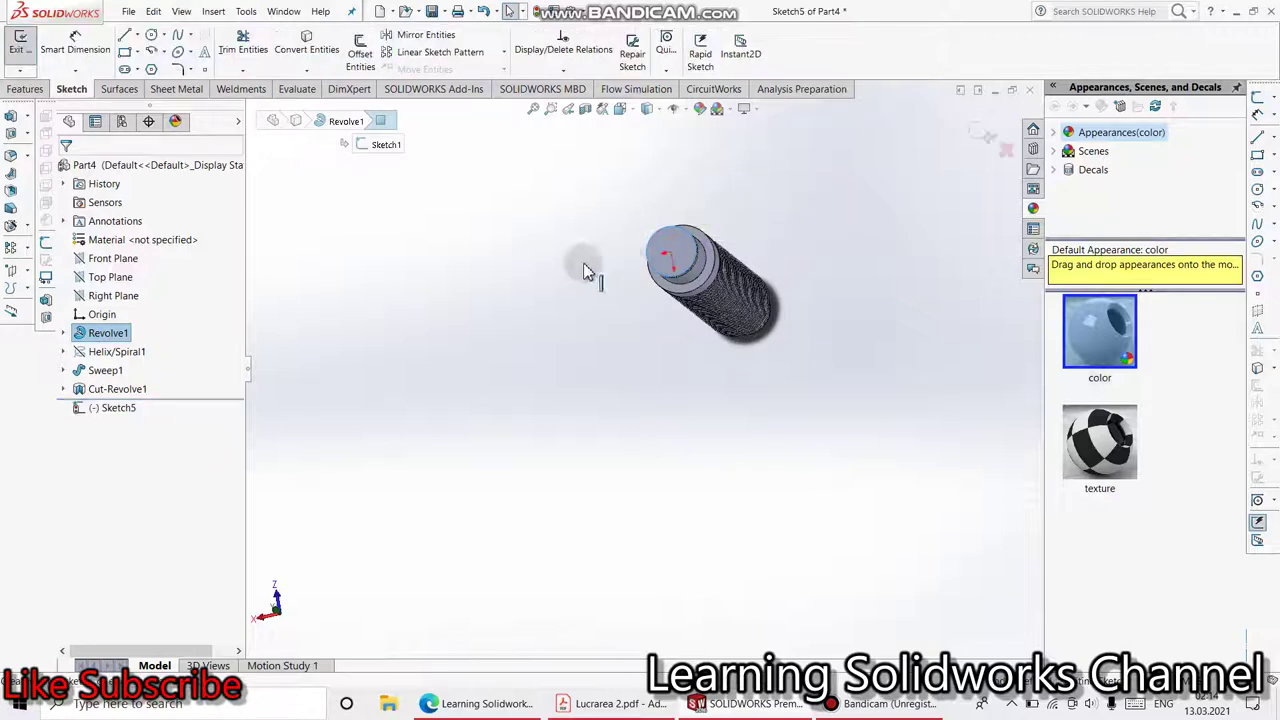
click(112, 408)
click(138, 395)
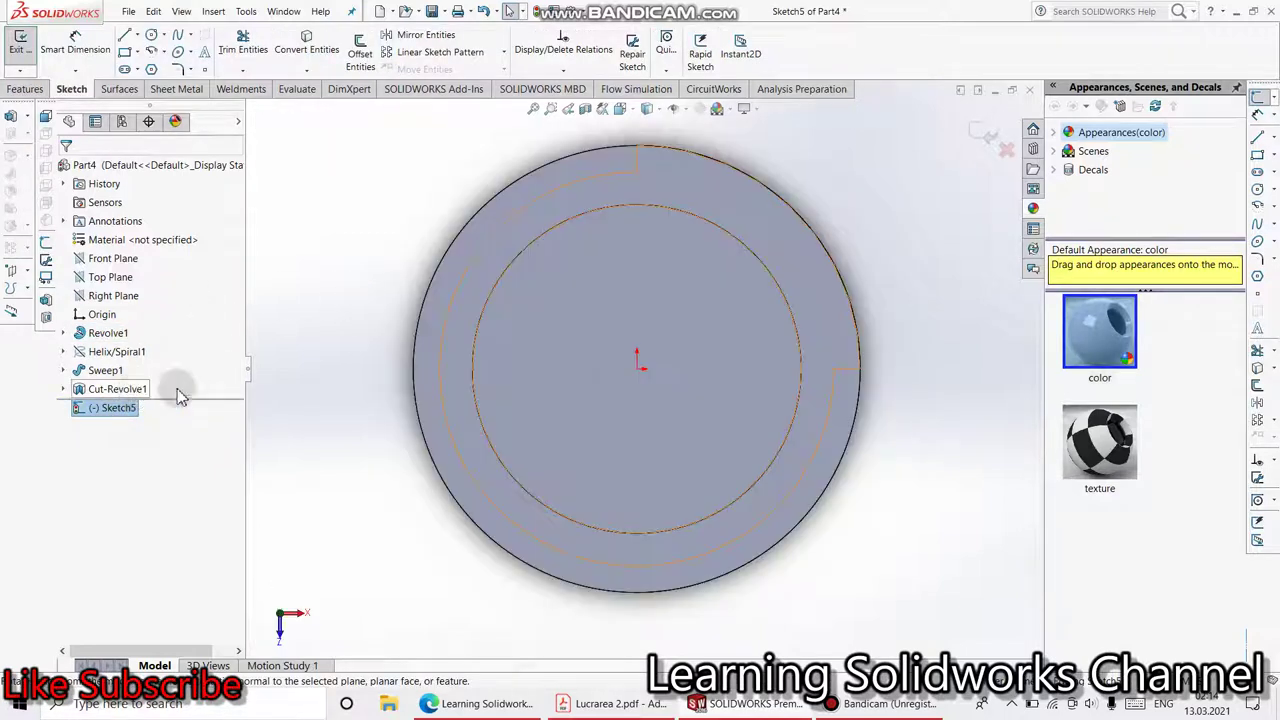
click(137, 58)
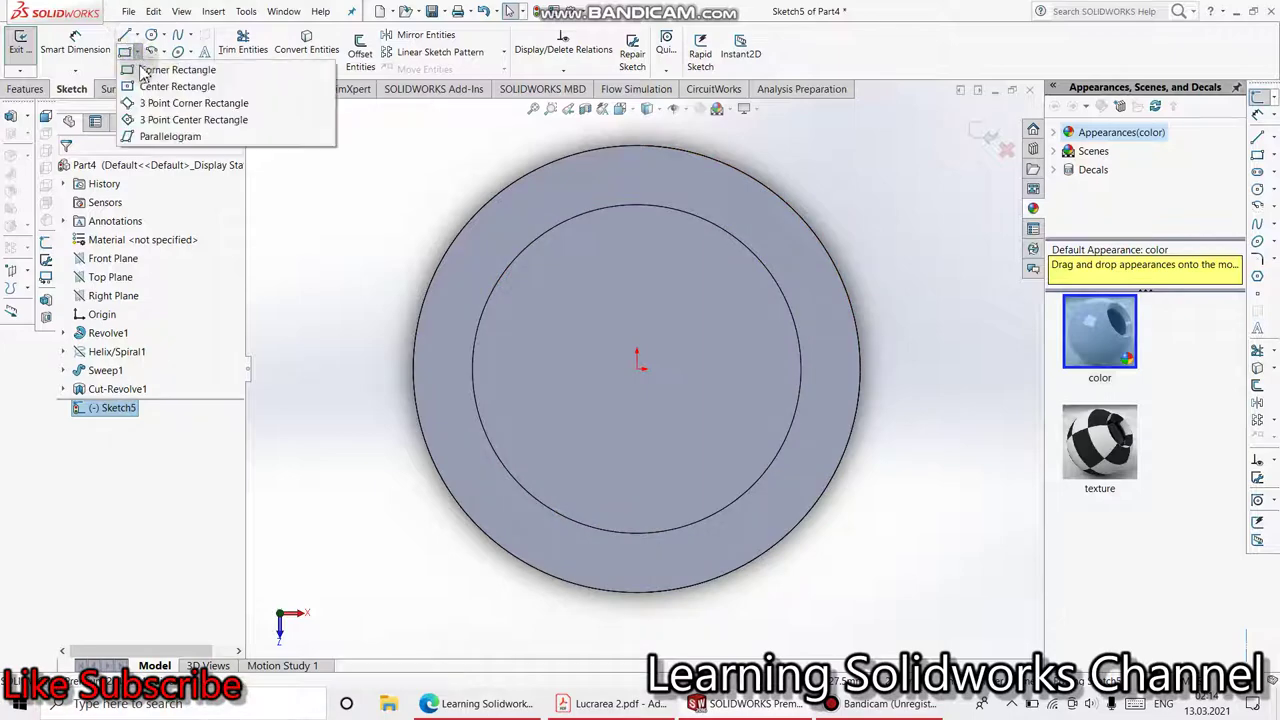